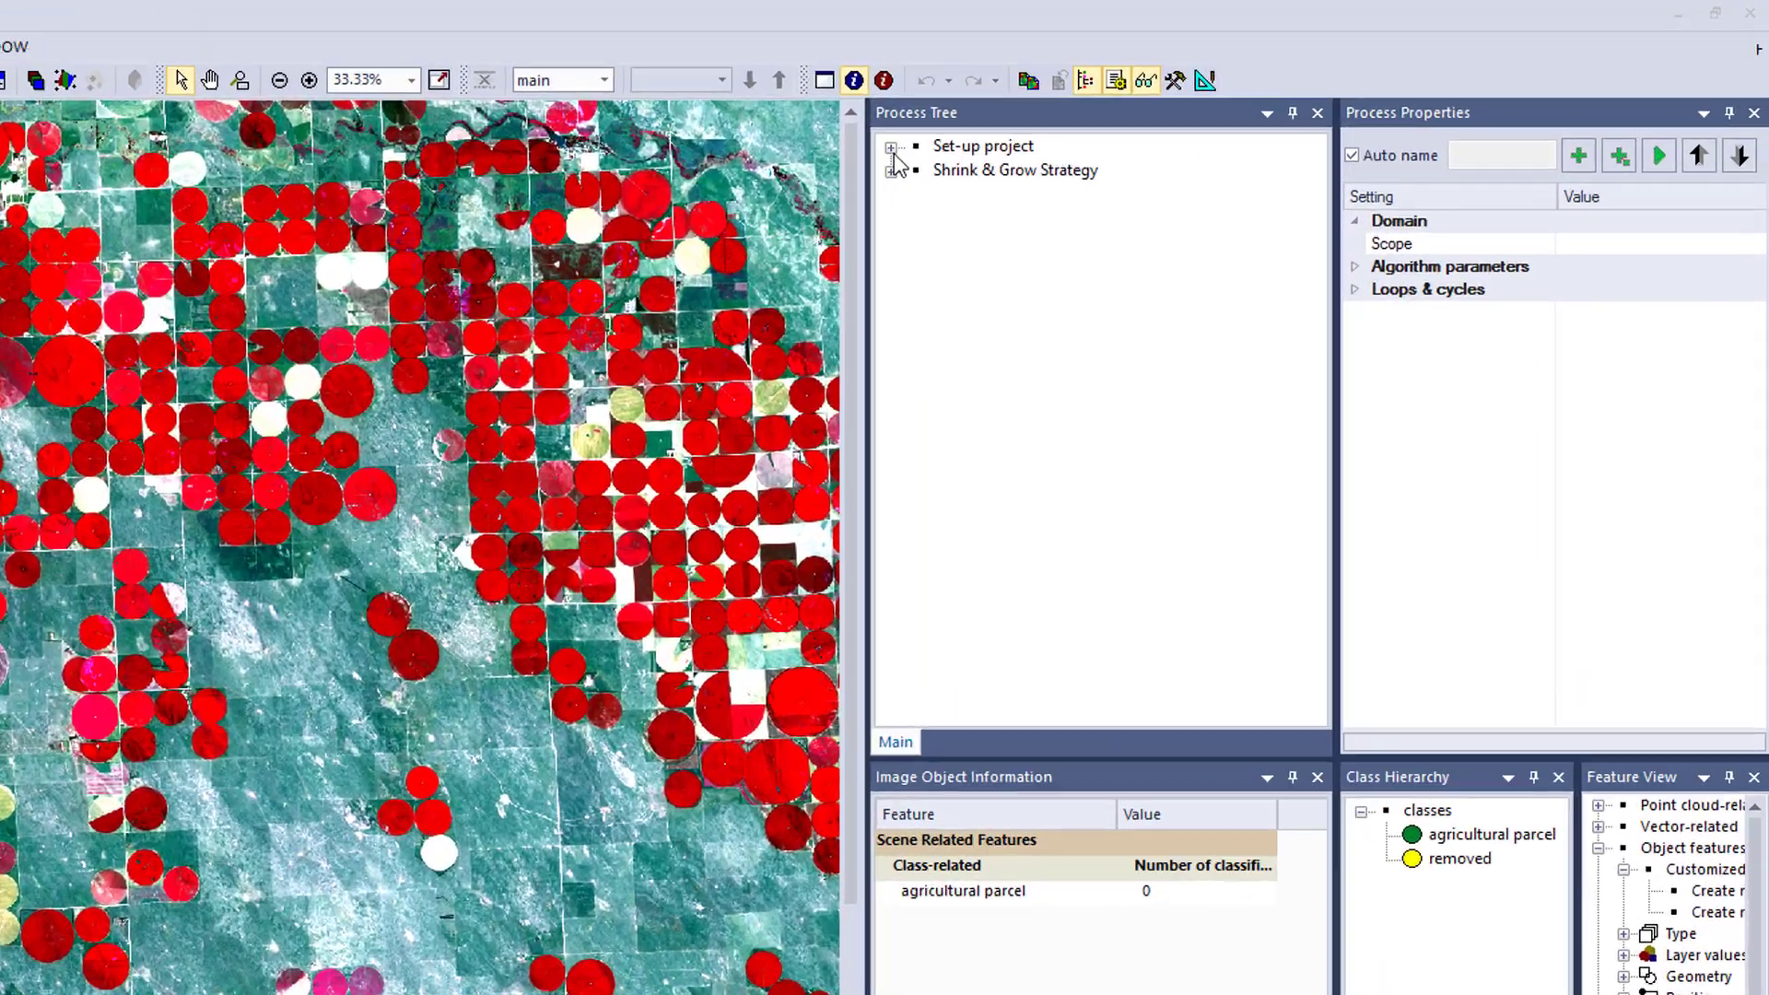
# Step: Review Set-up project's layer arithmetics and multi-threshold segmentation, then execute it to create New Level
pyautogui.click(891, 148)
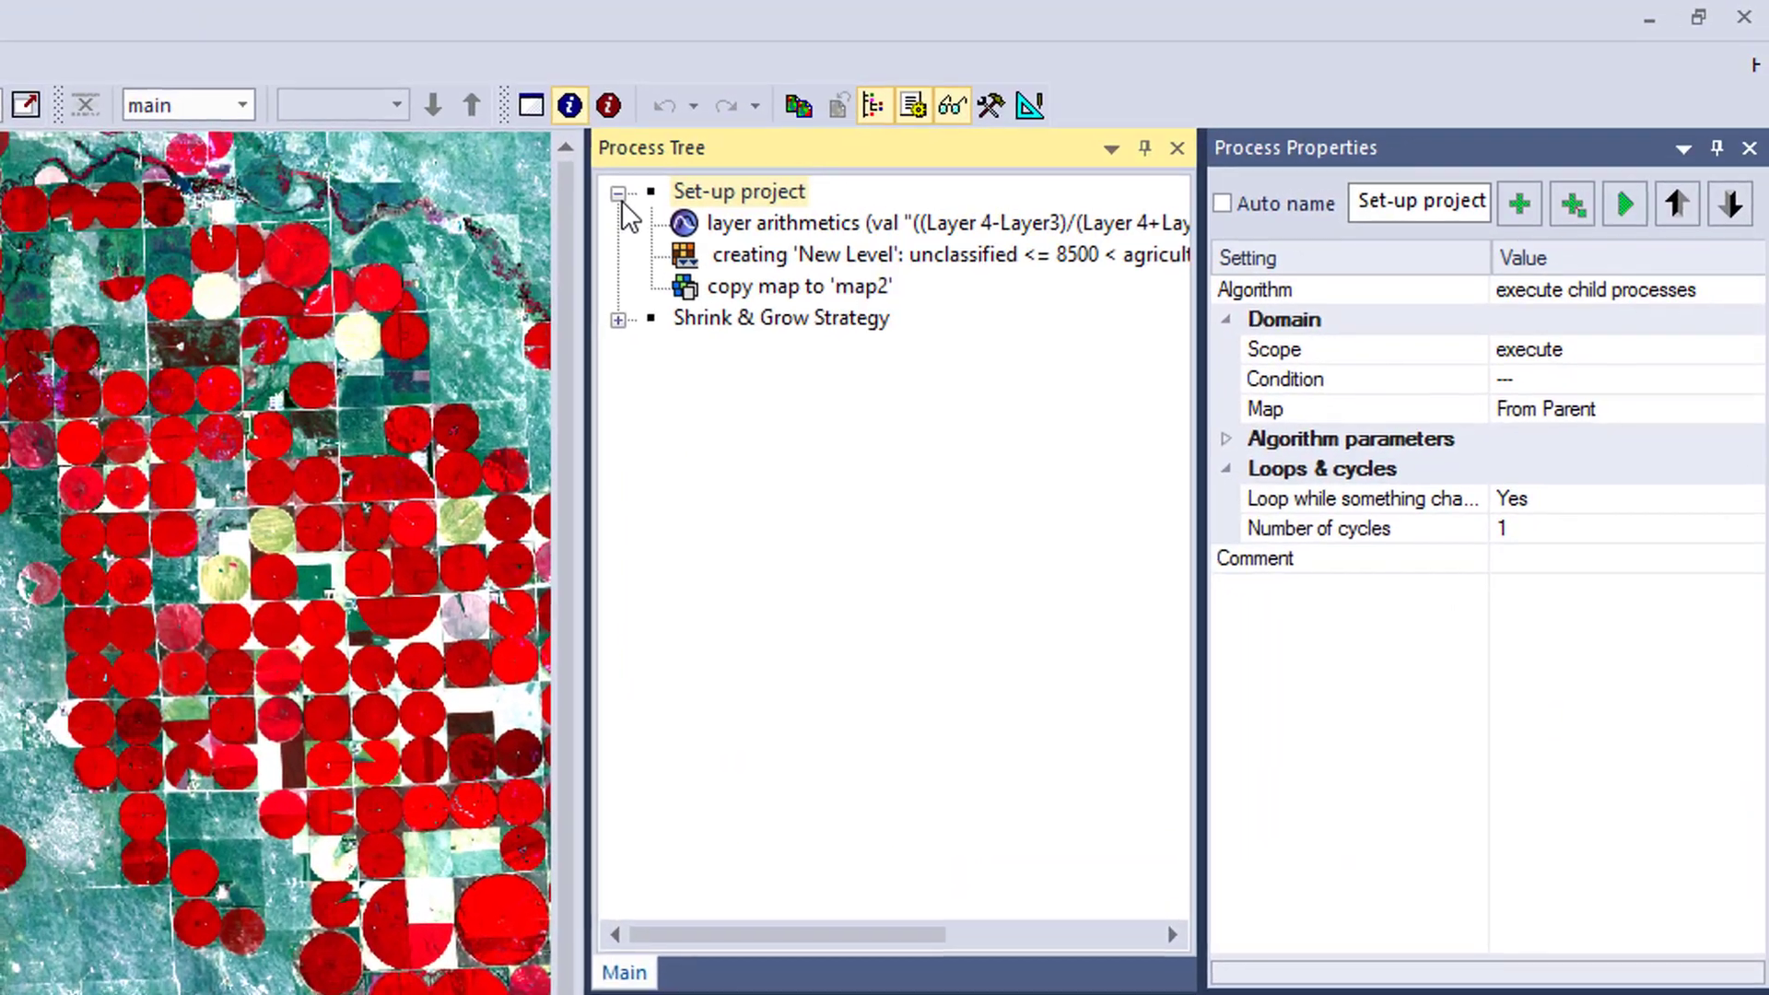
pyautogui.click(948, 175)
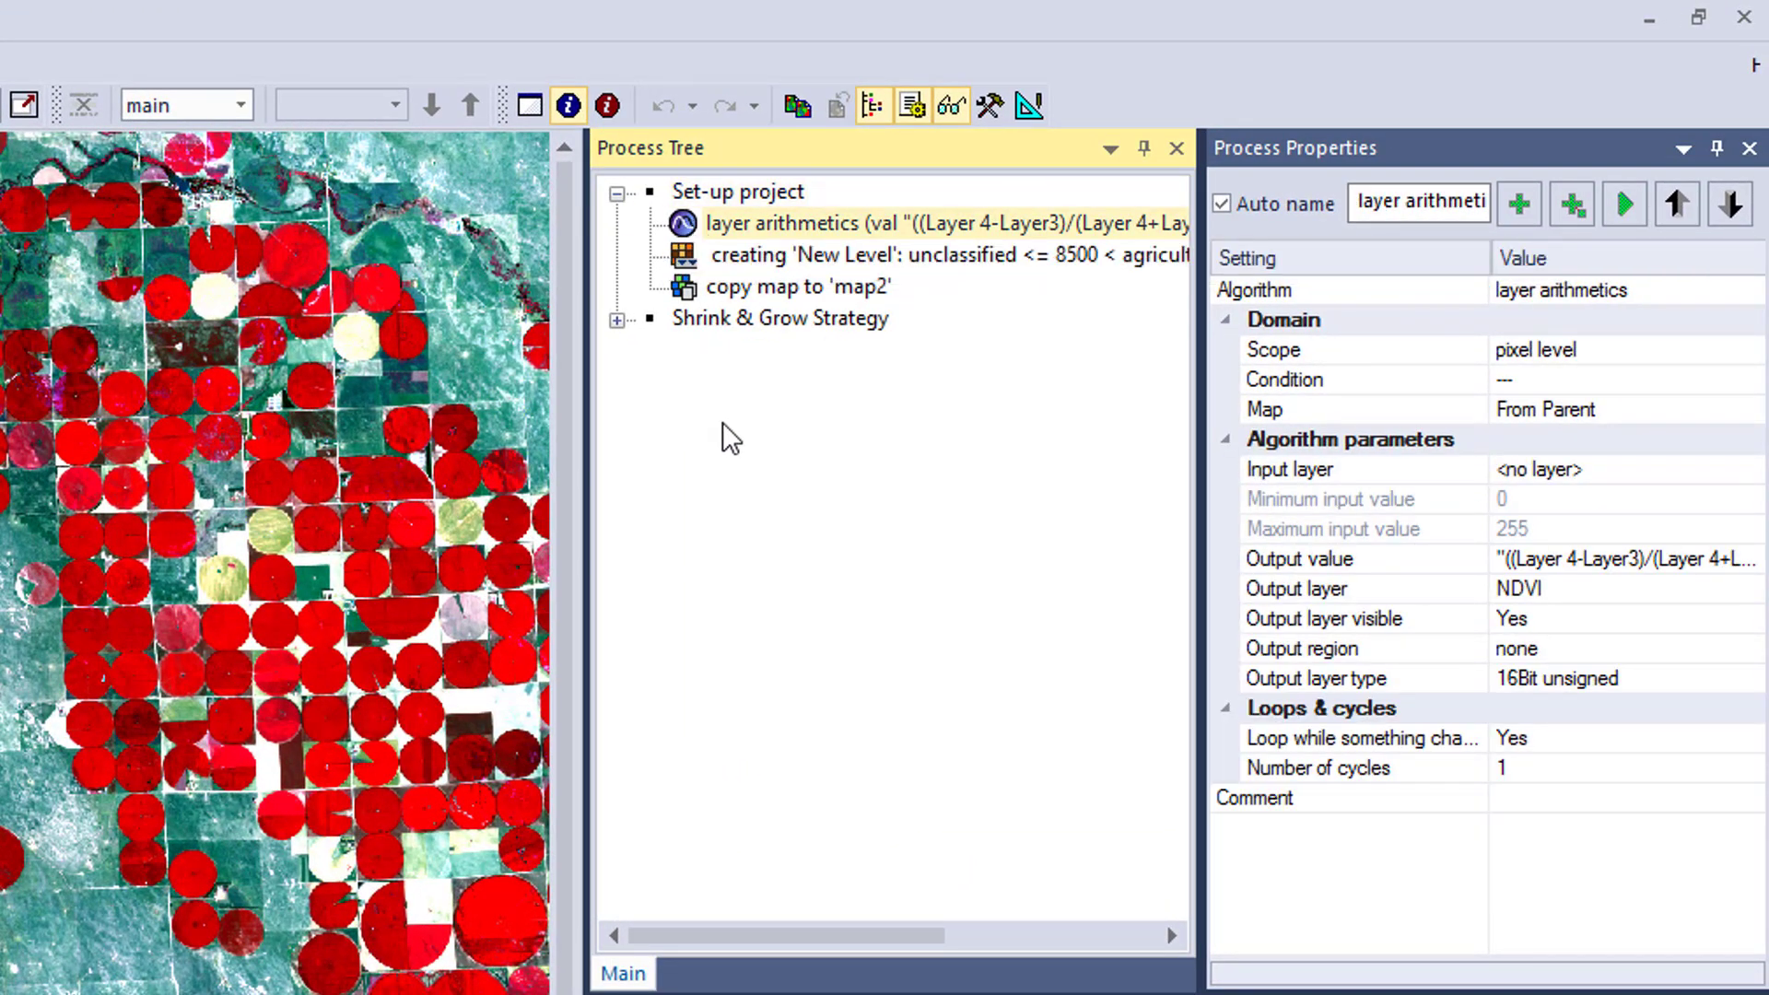
pyautogui.click(724, 272)
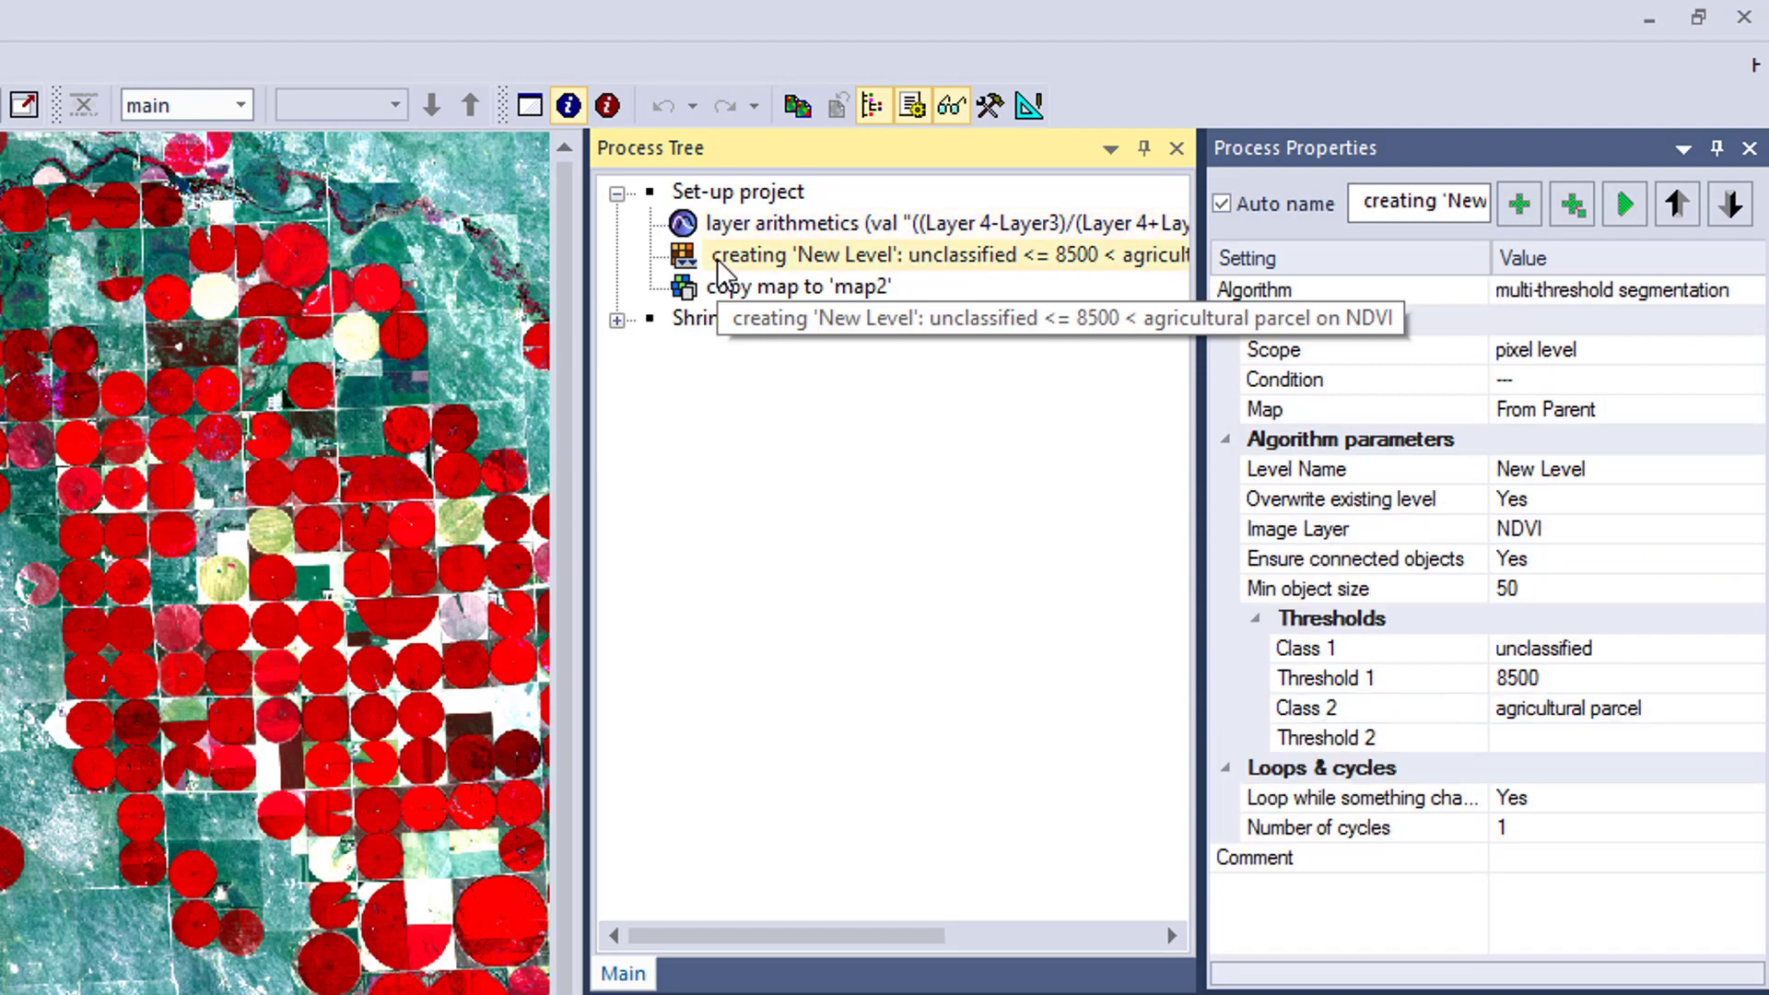
pyautogui.rightClick(718, 196)
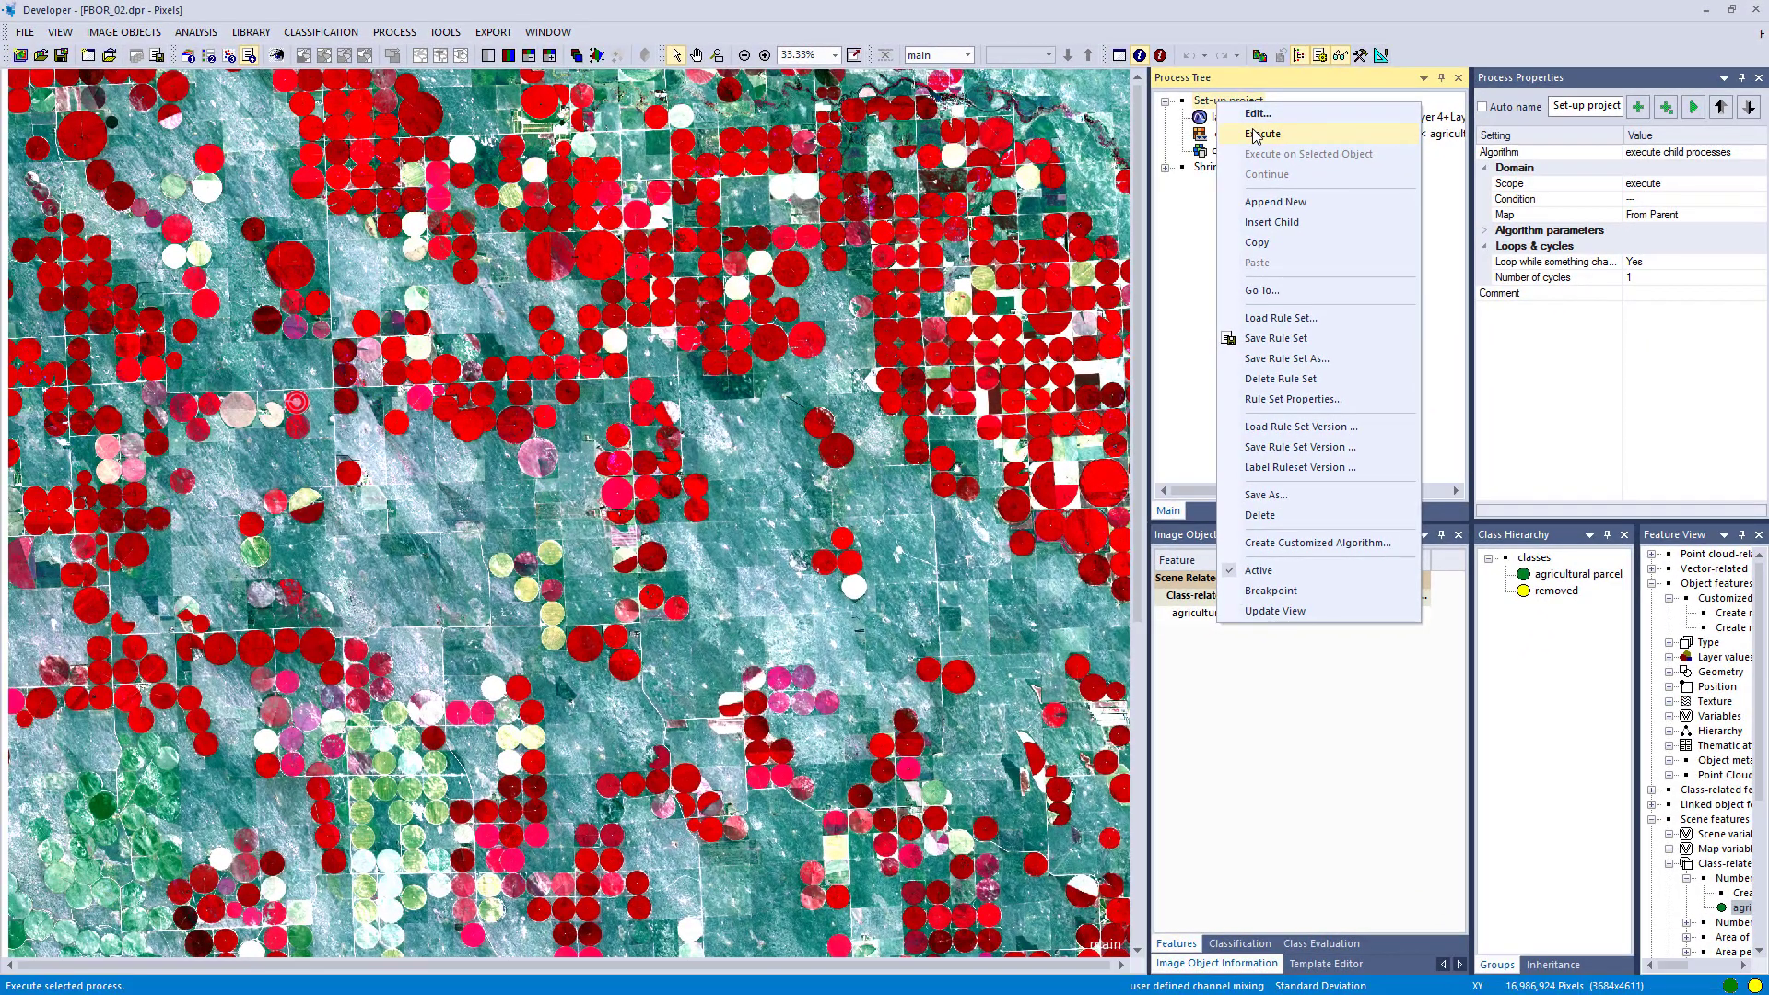
pyautogui.click(788, 260)
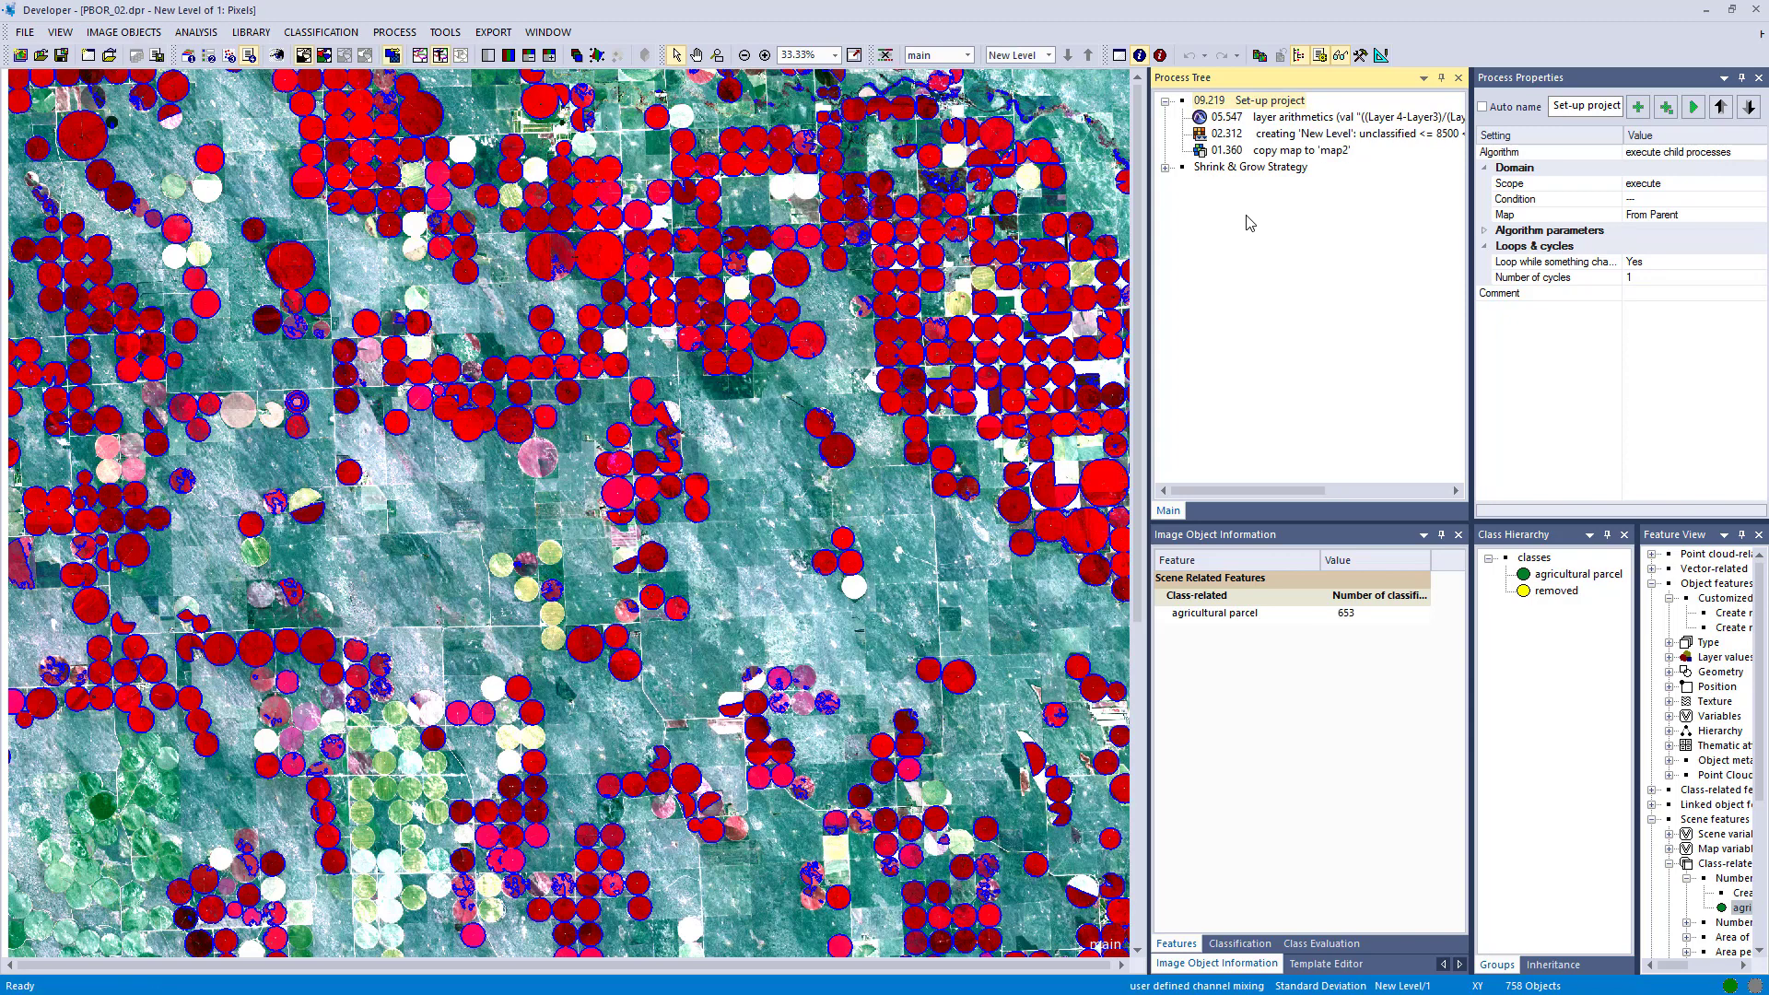
# Step: Check the pixel counts of a single circle, a large merged cluster and the circle column
pyautogui.click(817, 348)
pyautogui.click(781, 349)
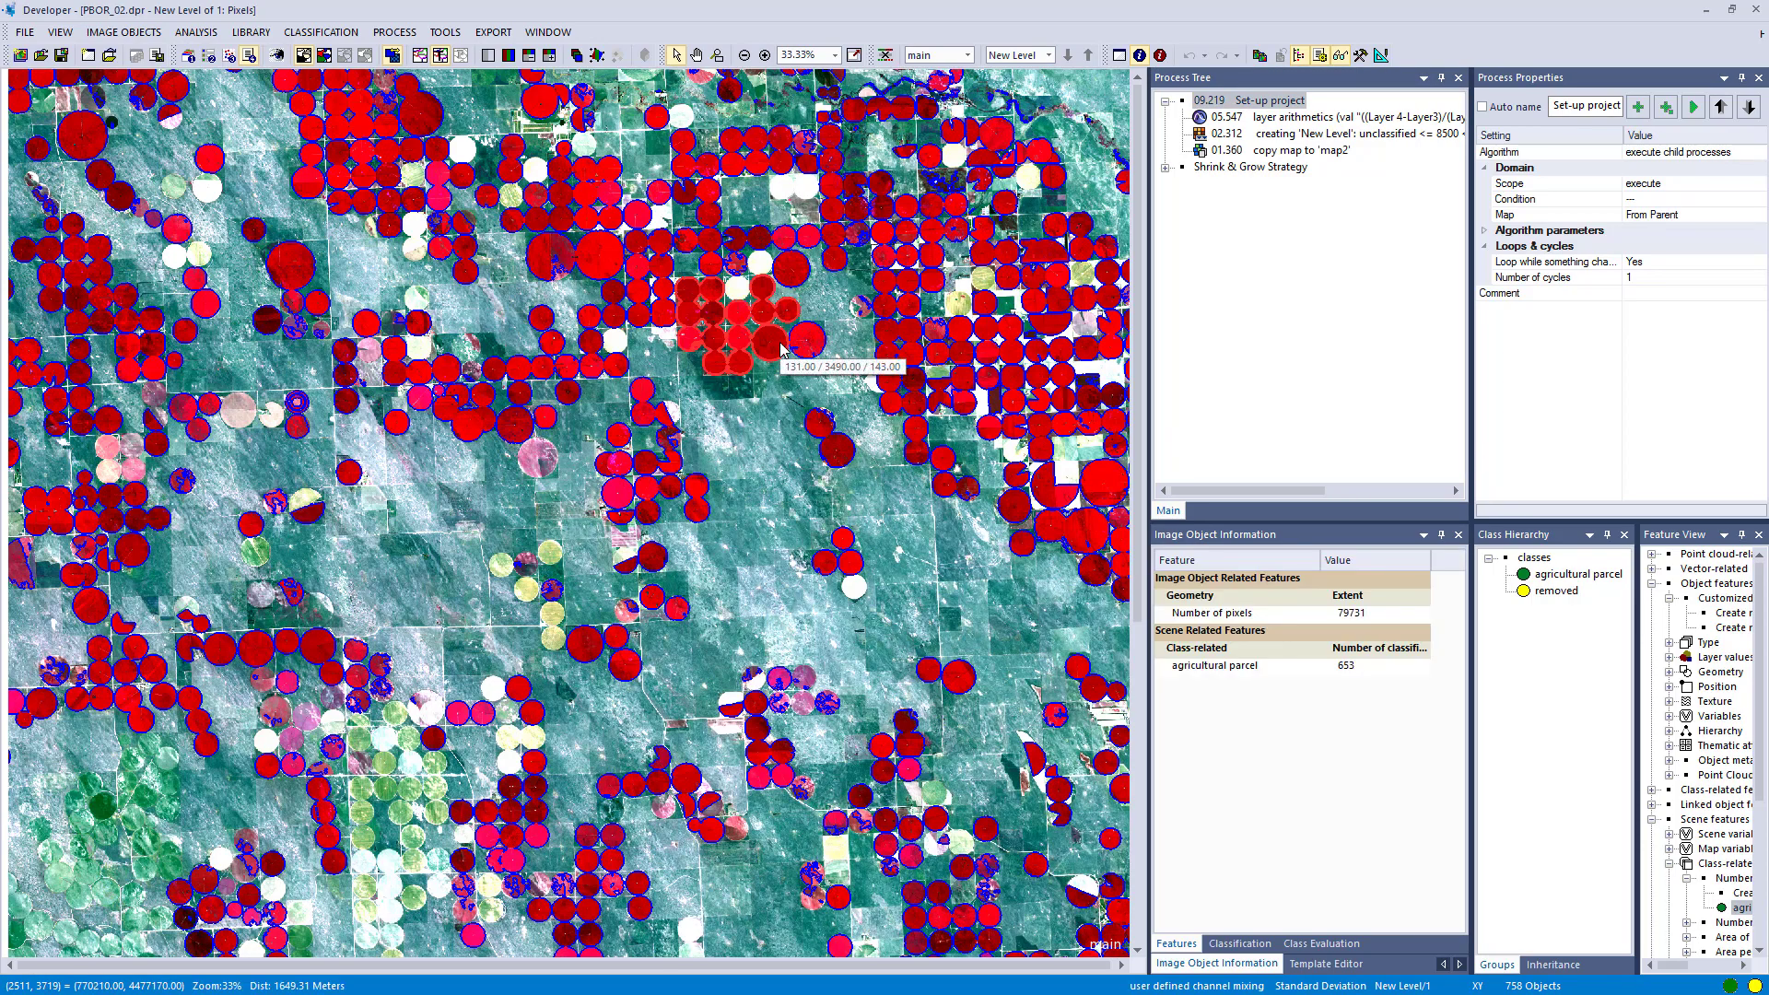
pyautogui.scroll(-1, 586, 493)
pyautogui.scroll(4, 586, 492)
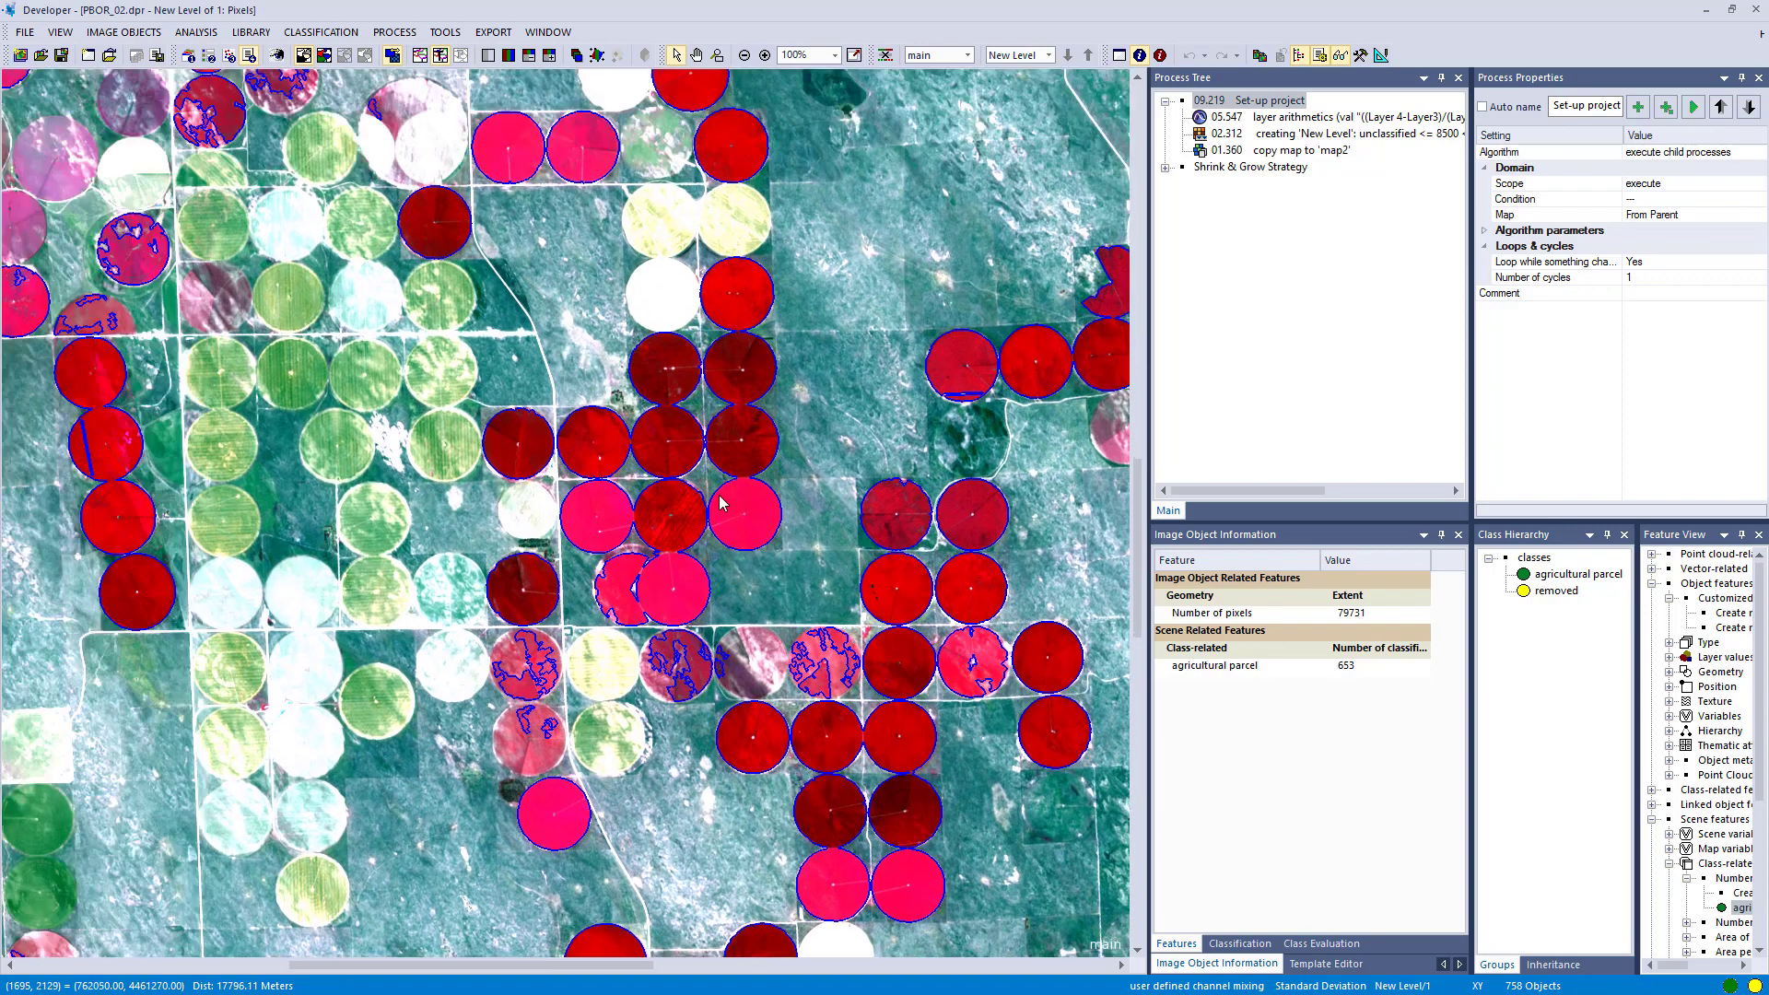
pyautogui.click(723, 505)
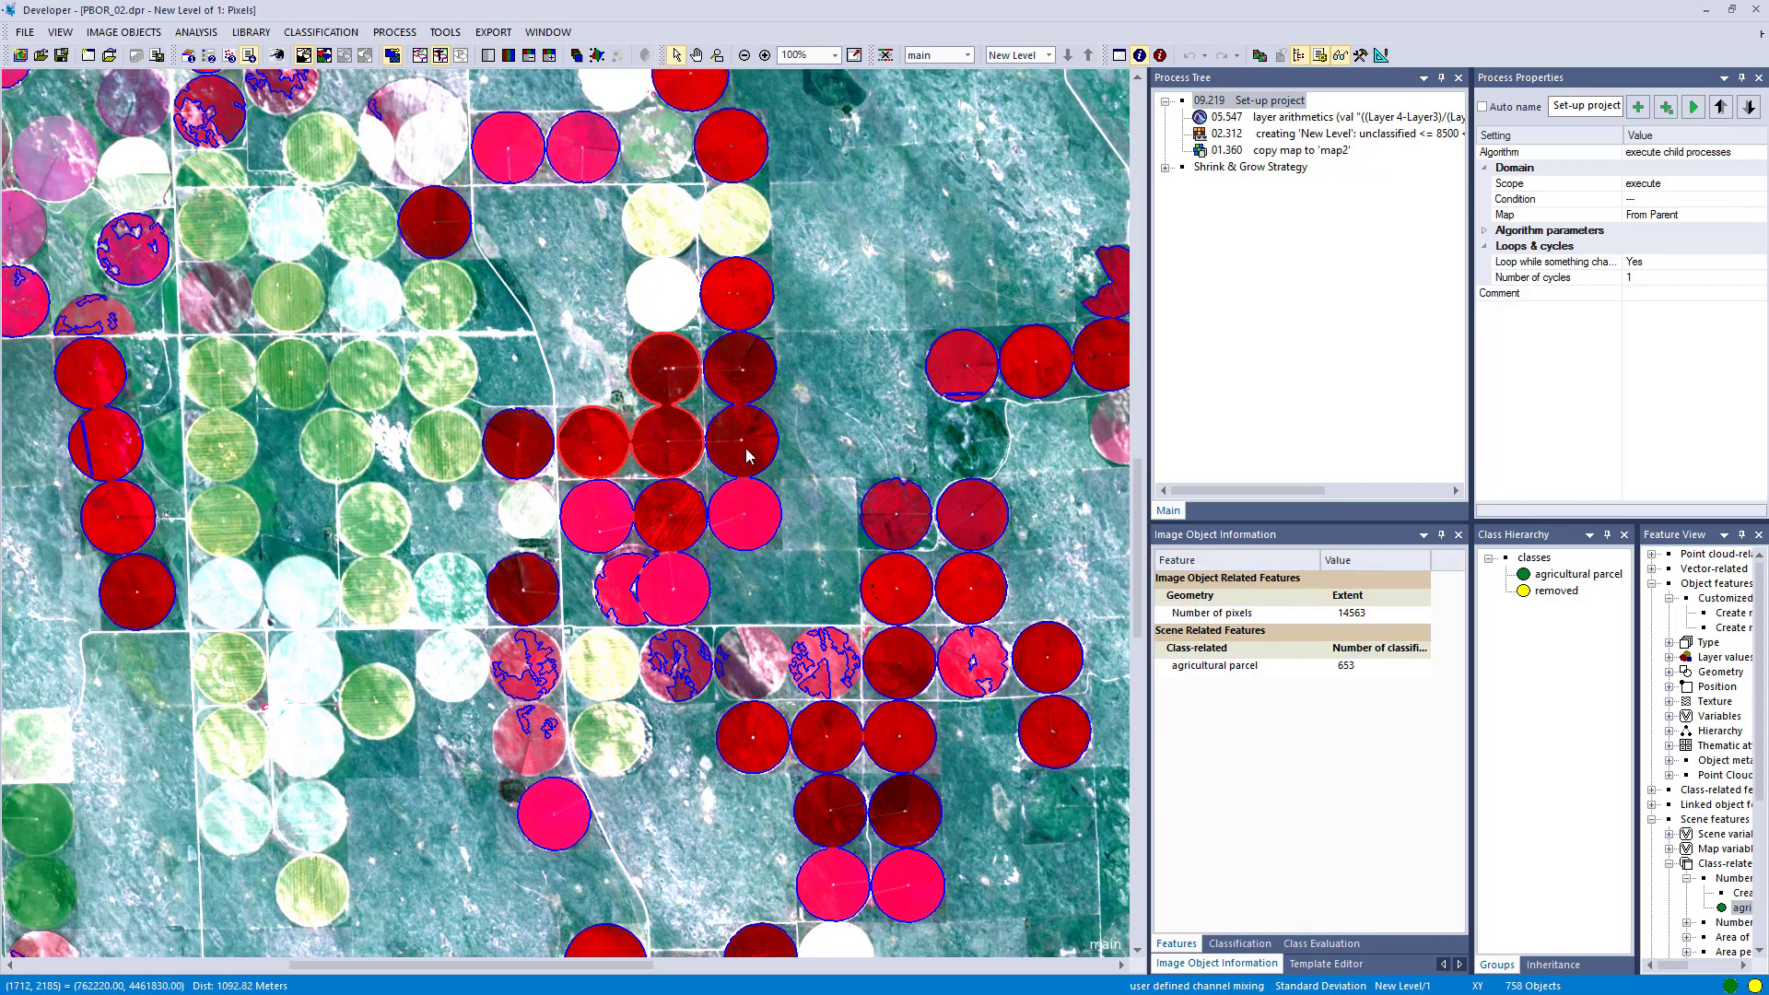
pyautogui.click(747, 532)
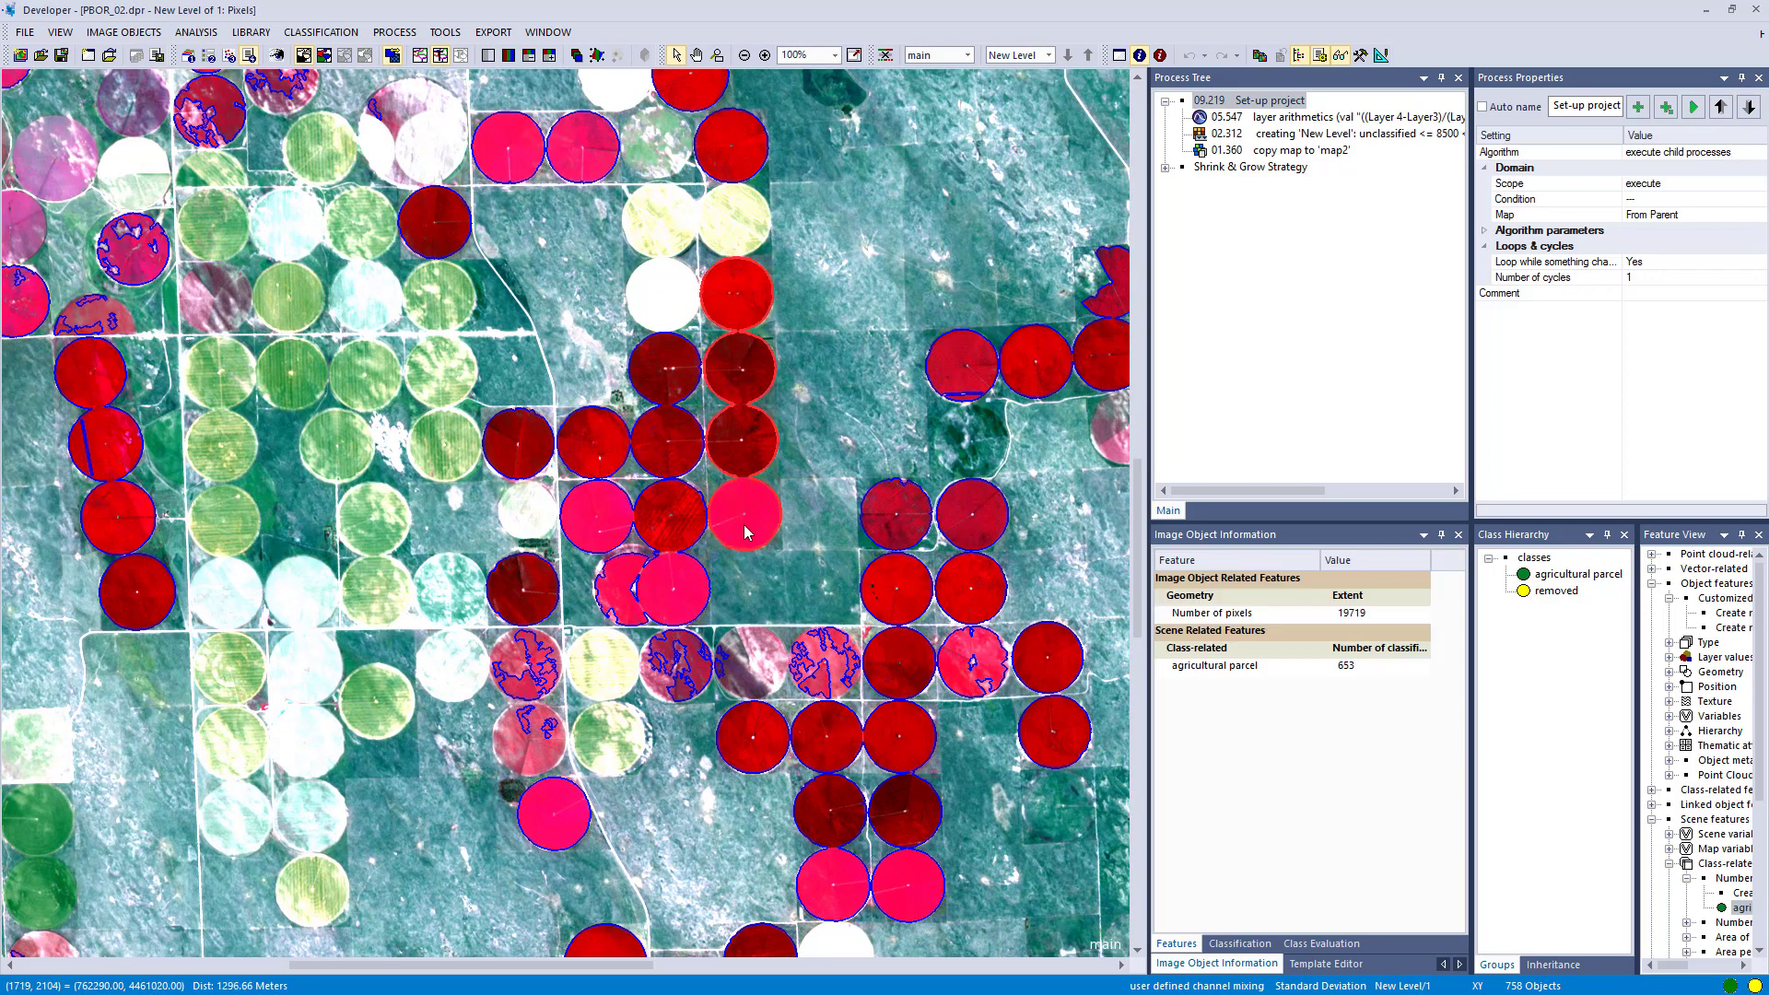
# Step: Display objects in class colours and select the merged three-circle group and circle column
pyautogui.click(324, 56)
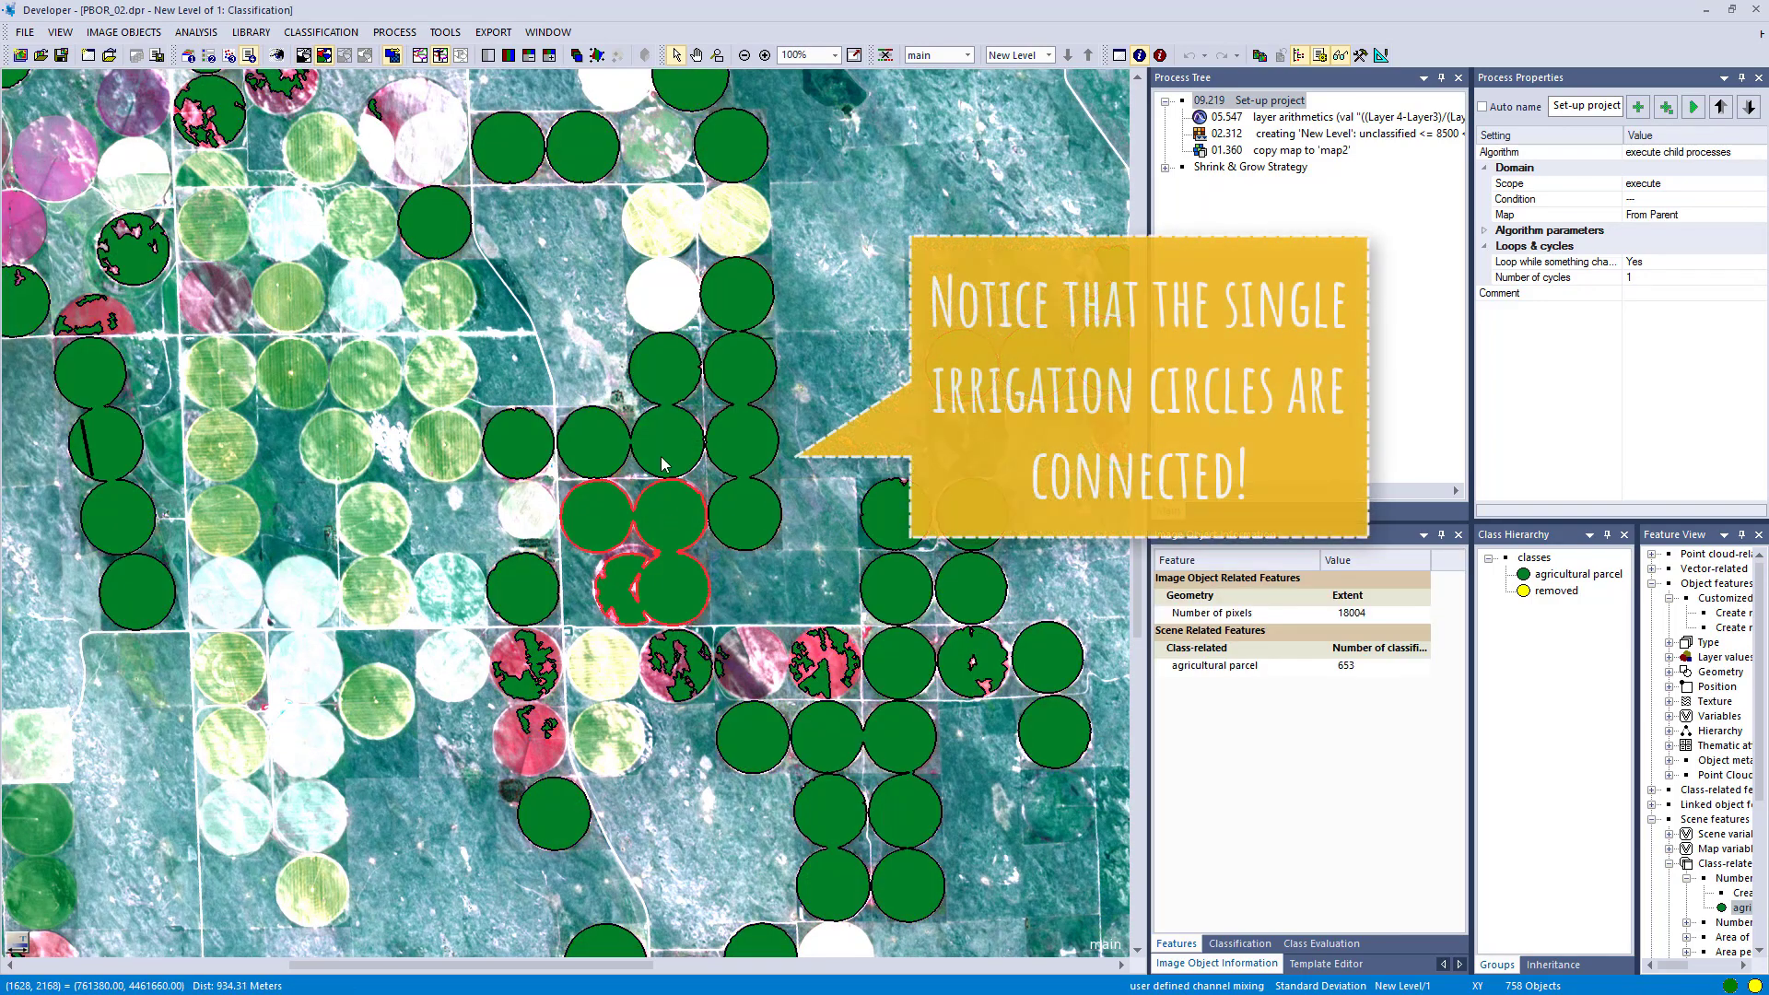
pyautogui.click(661, 454)
pyautogui.click(746, 465)
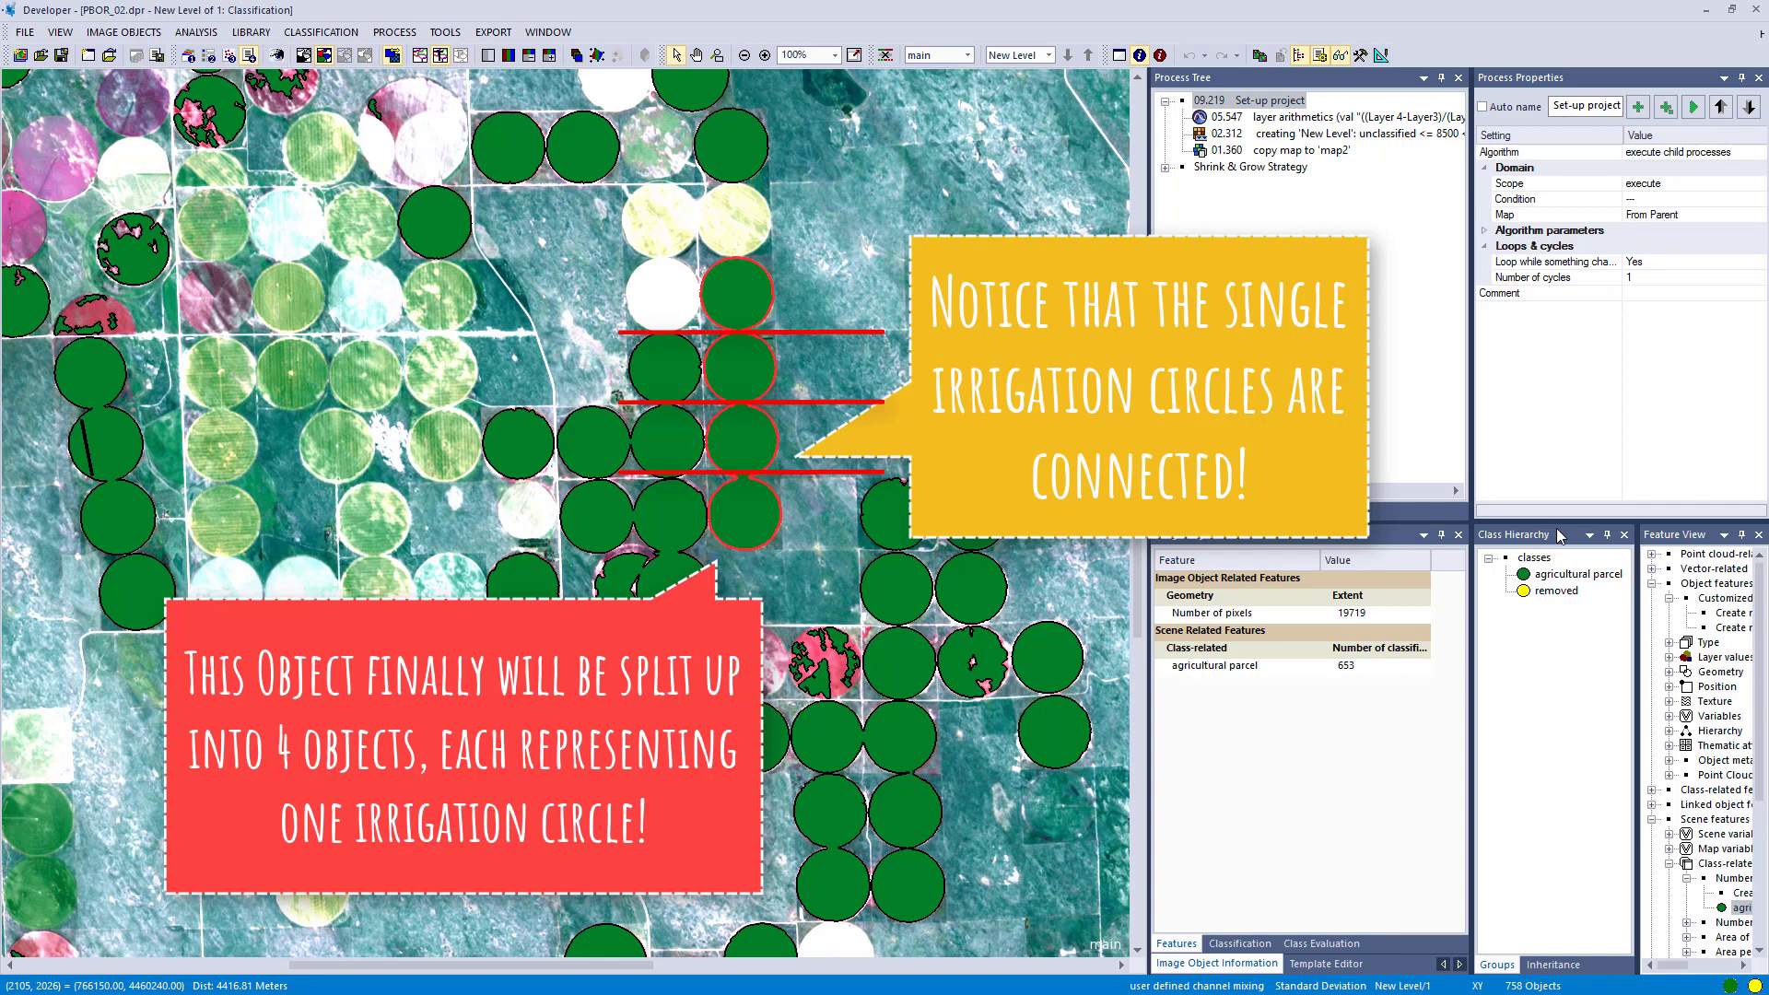
# Step: Review the Shrink & Grow Strategy's shrinking and growing-loop settings, then execute the strategy
pyautogui.click(1167, 168)
pyautogui.click(1210, 185)
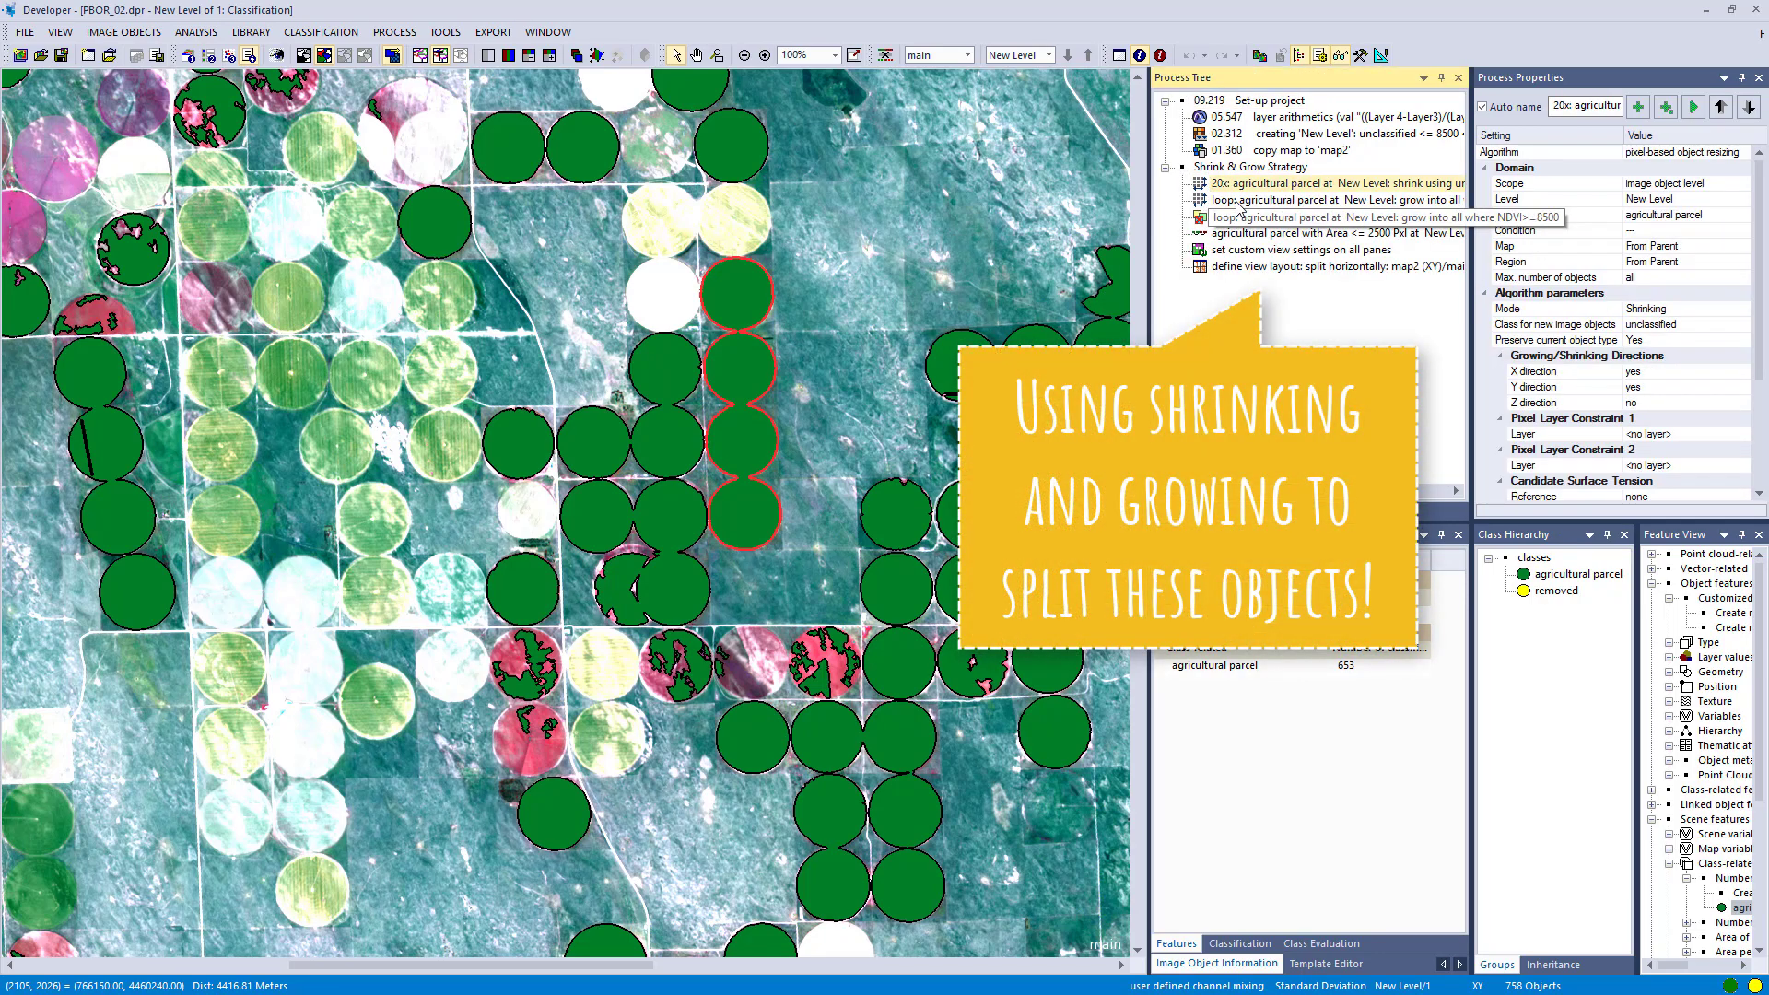
pyautogui.click(1238, 200)
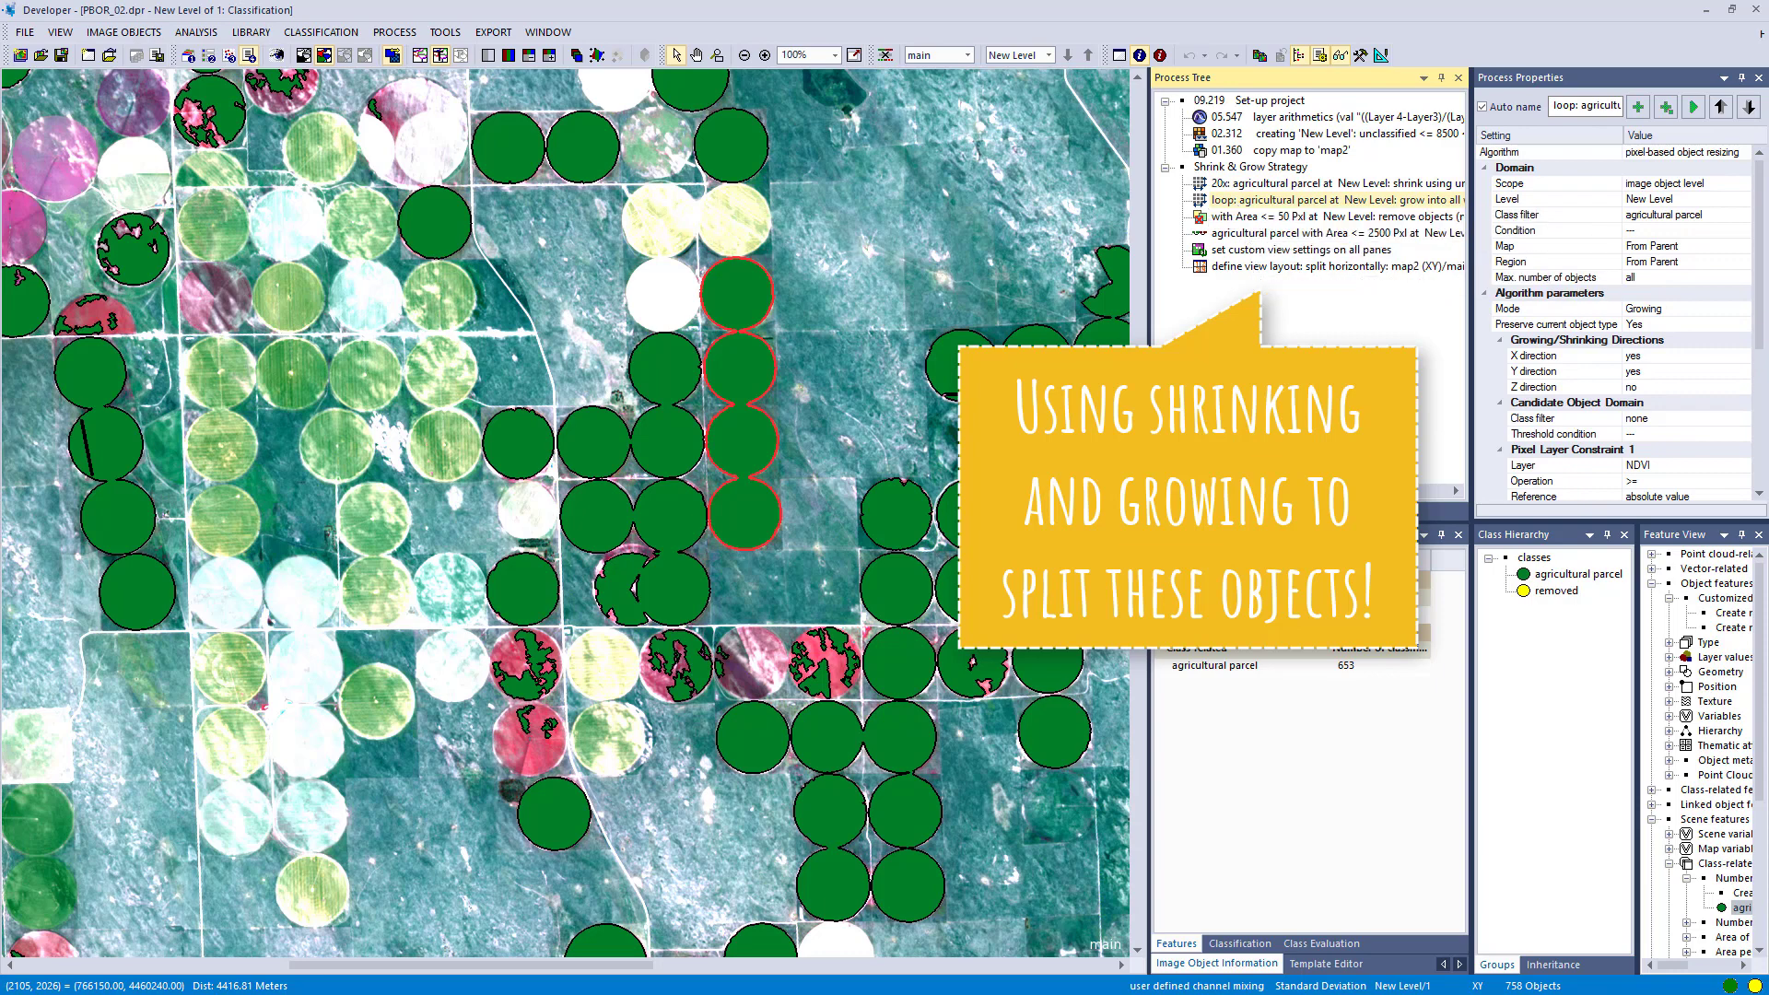
pyautogui.click(1236, 168)
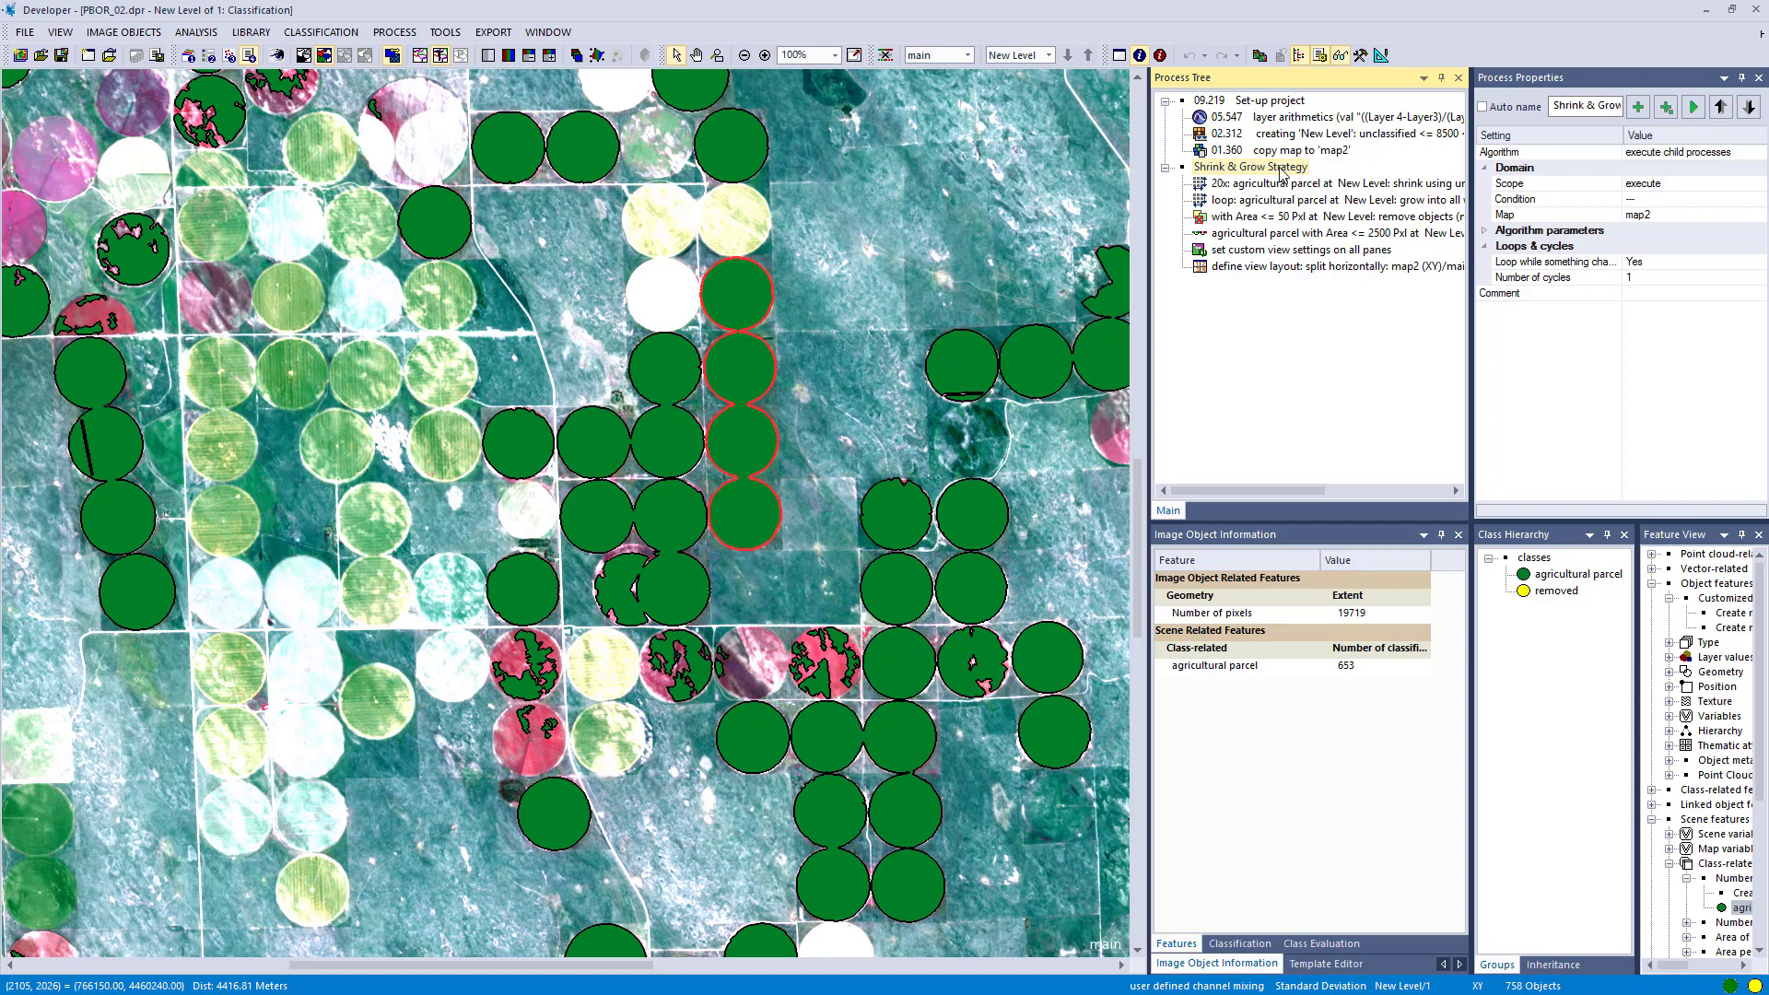
pyautogui.rightClick(1278, 170)
pyautogui.click(1308, 194)
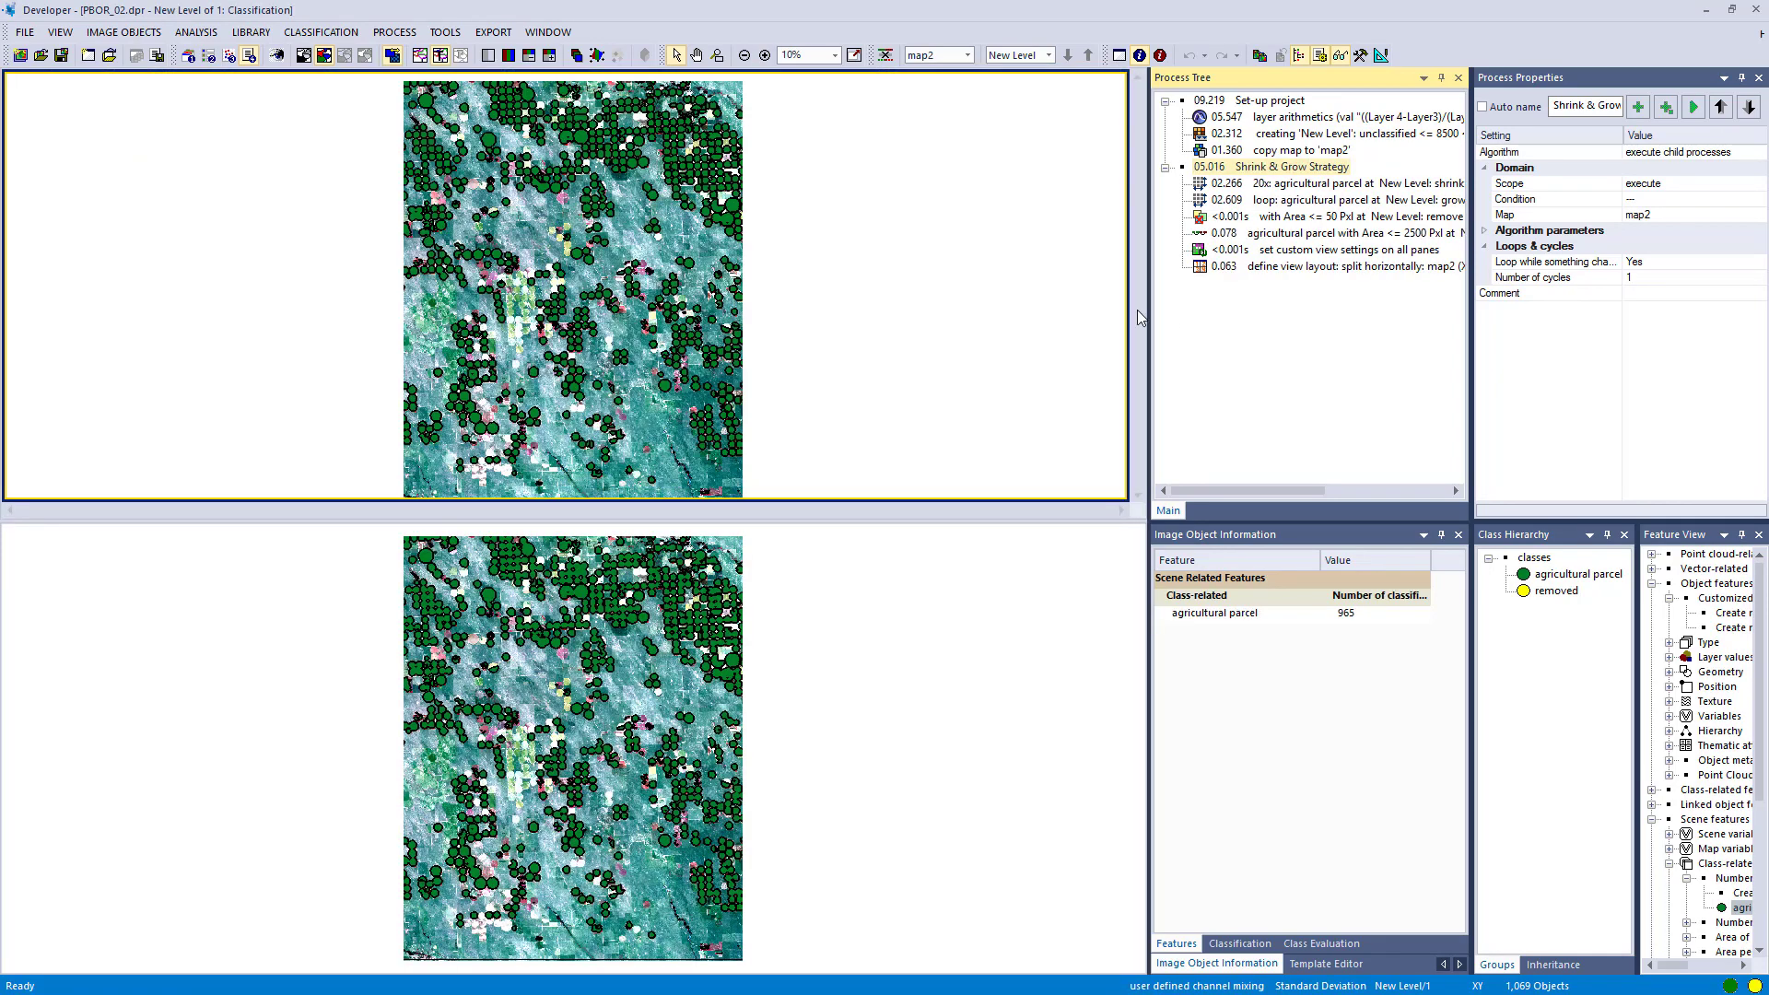
# Step: Select circles on map2 to confirm each is now its own object
pyautogui.scroll(4, 543, 318)
pyautogui.scroll(4, 538, 316)
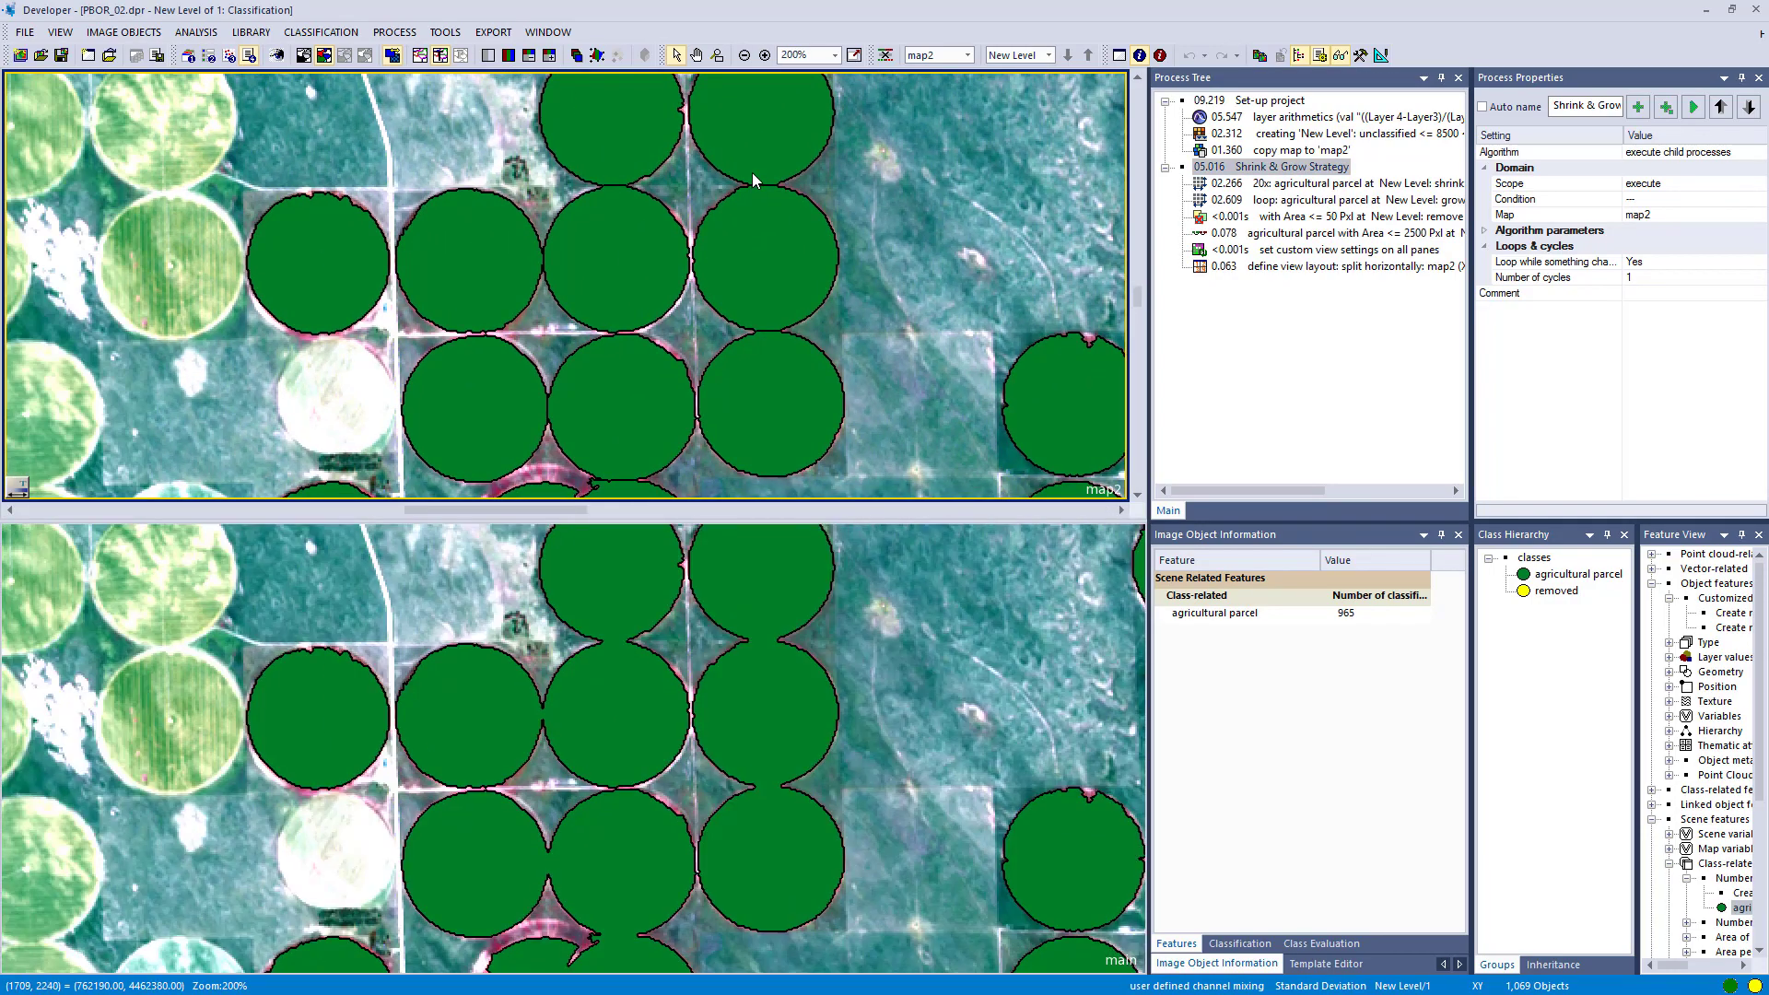
pyautogui.click(884, 698)
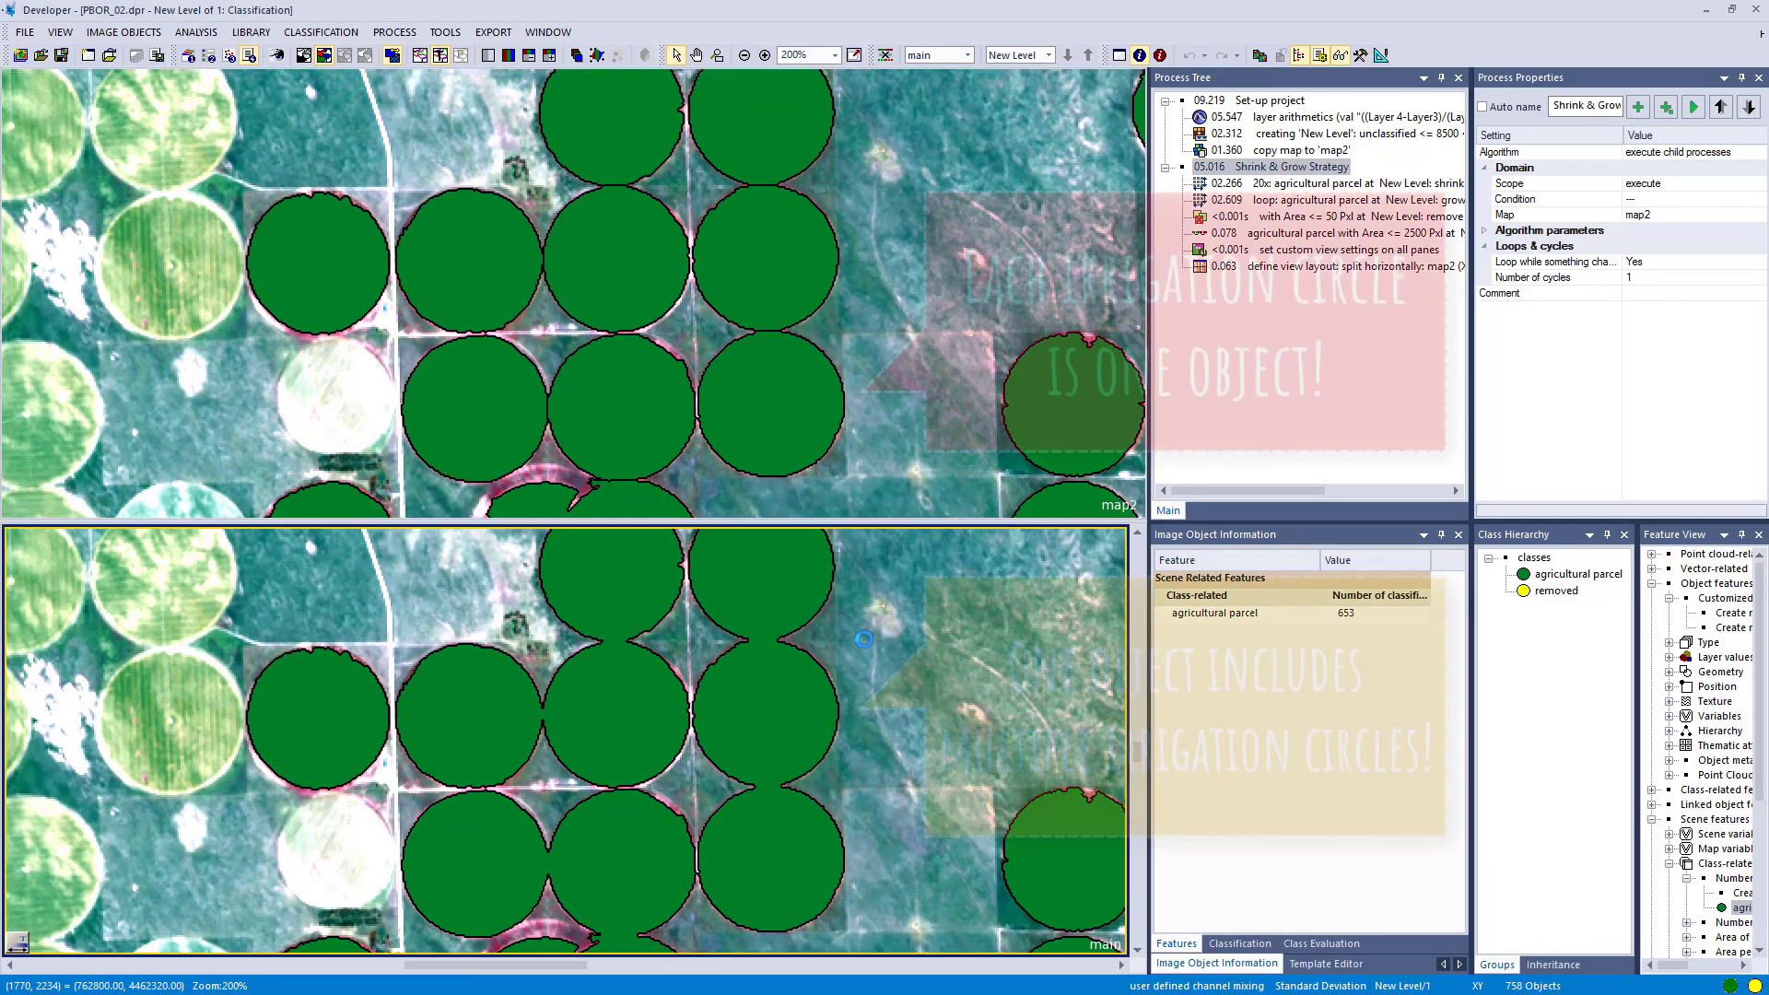
pyautogui.click(781, 444)
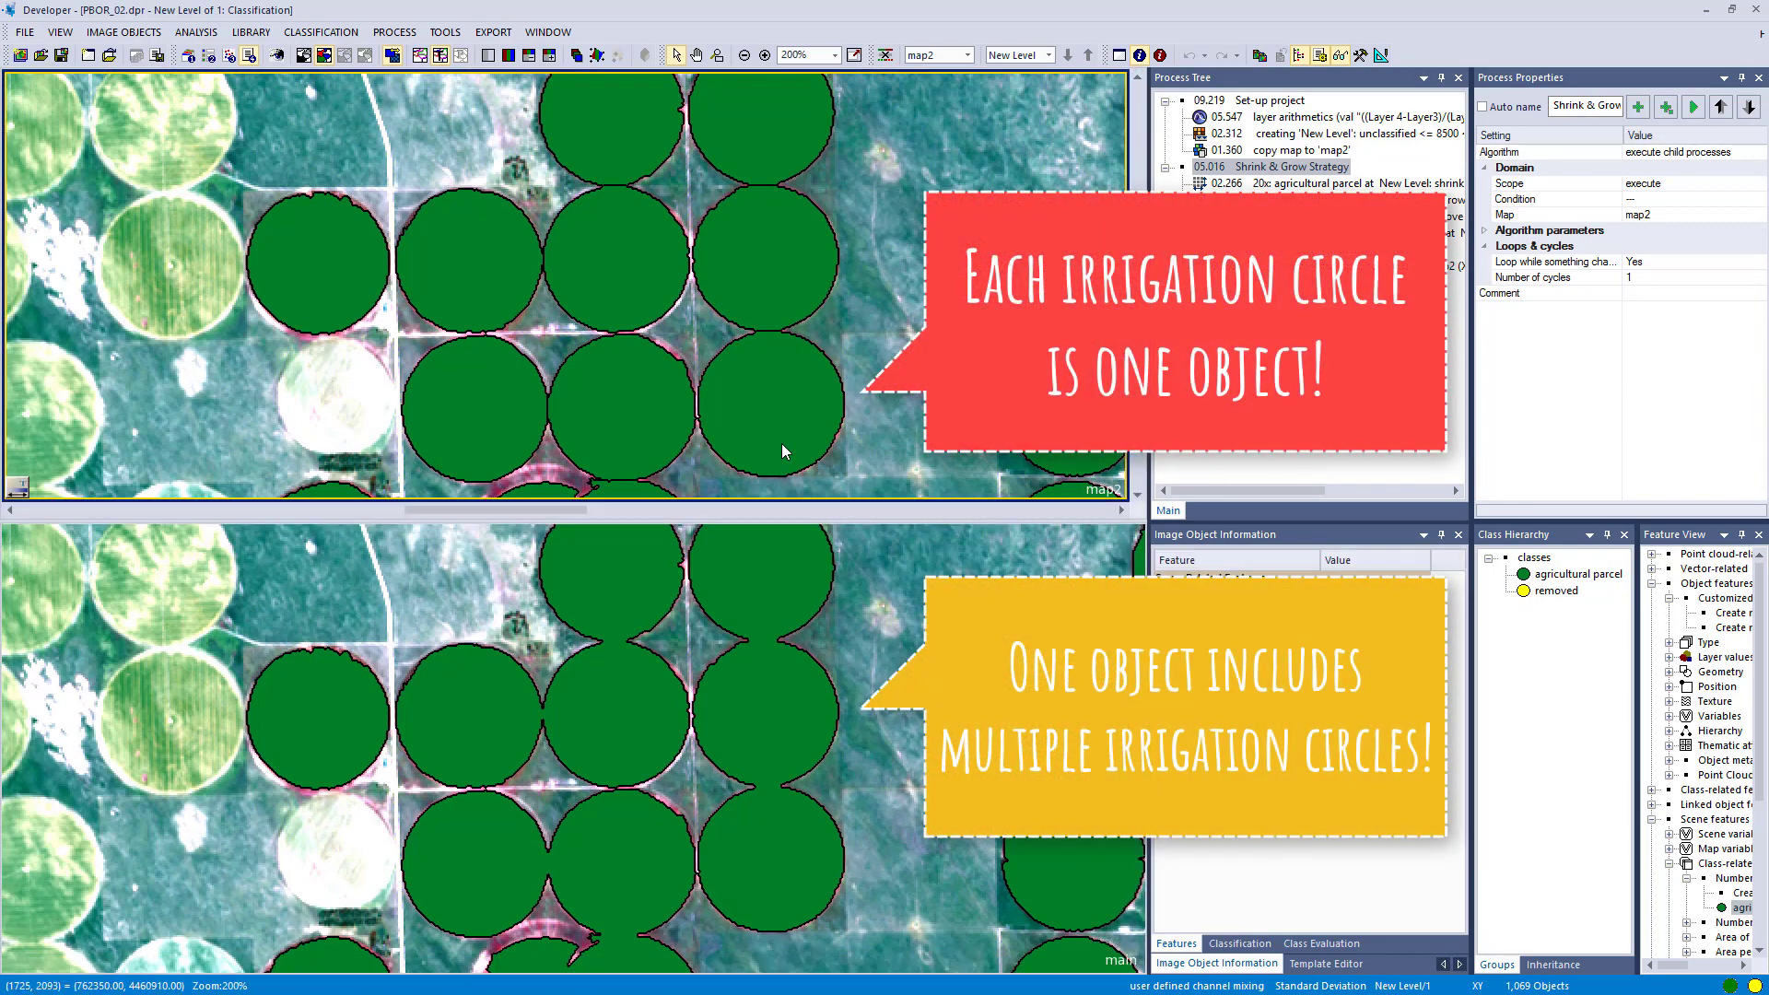
pyautogui.click(781, 444)
pyautogui.click(763, 289)
pyautogui.click(636, 291)
pyautogui.click(494, 296)
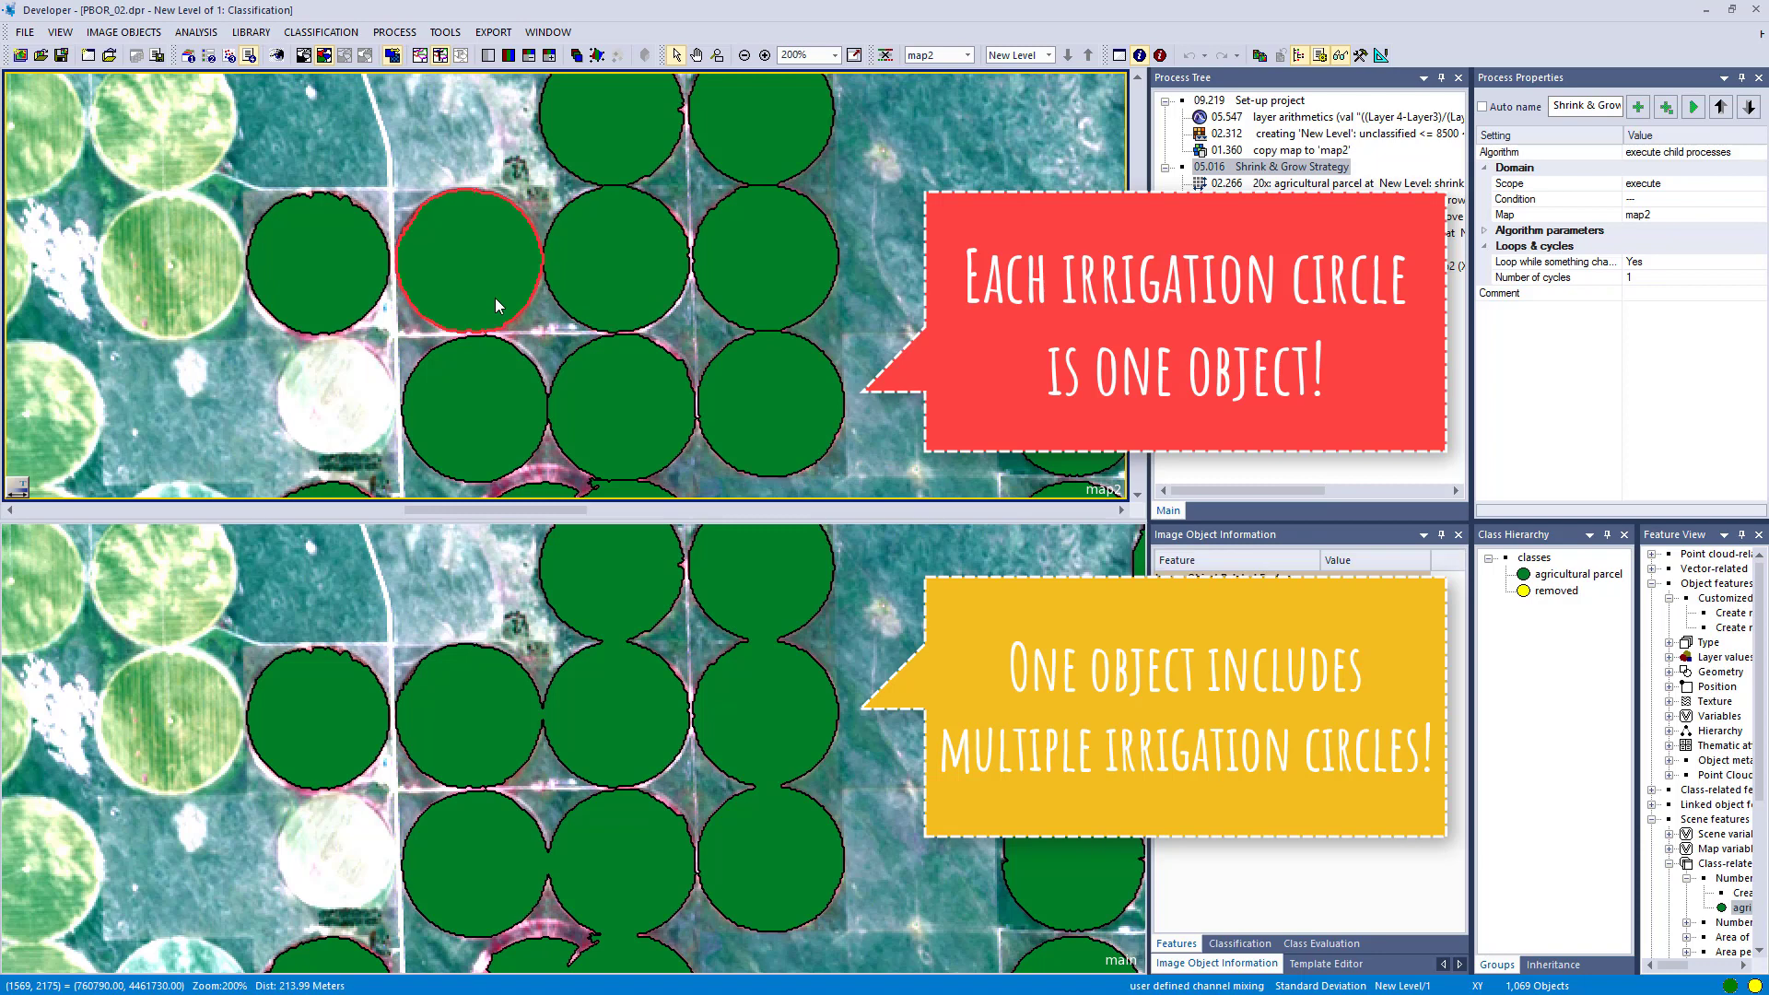
pyautogui.click(499, 377)
pyautogui.click(621, 394)
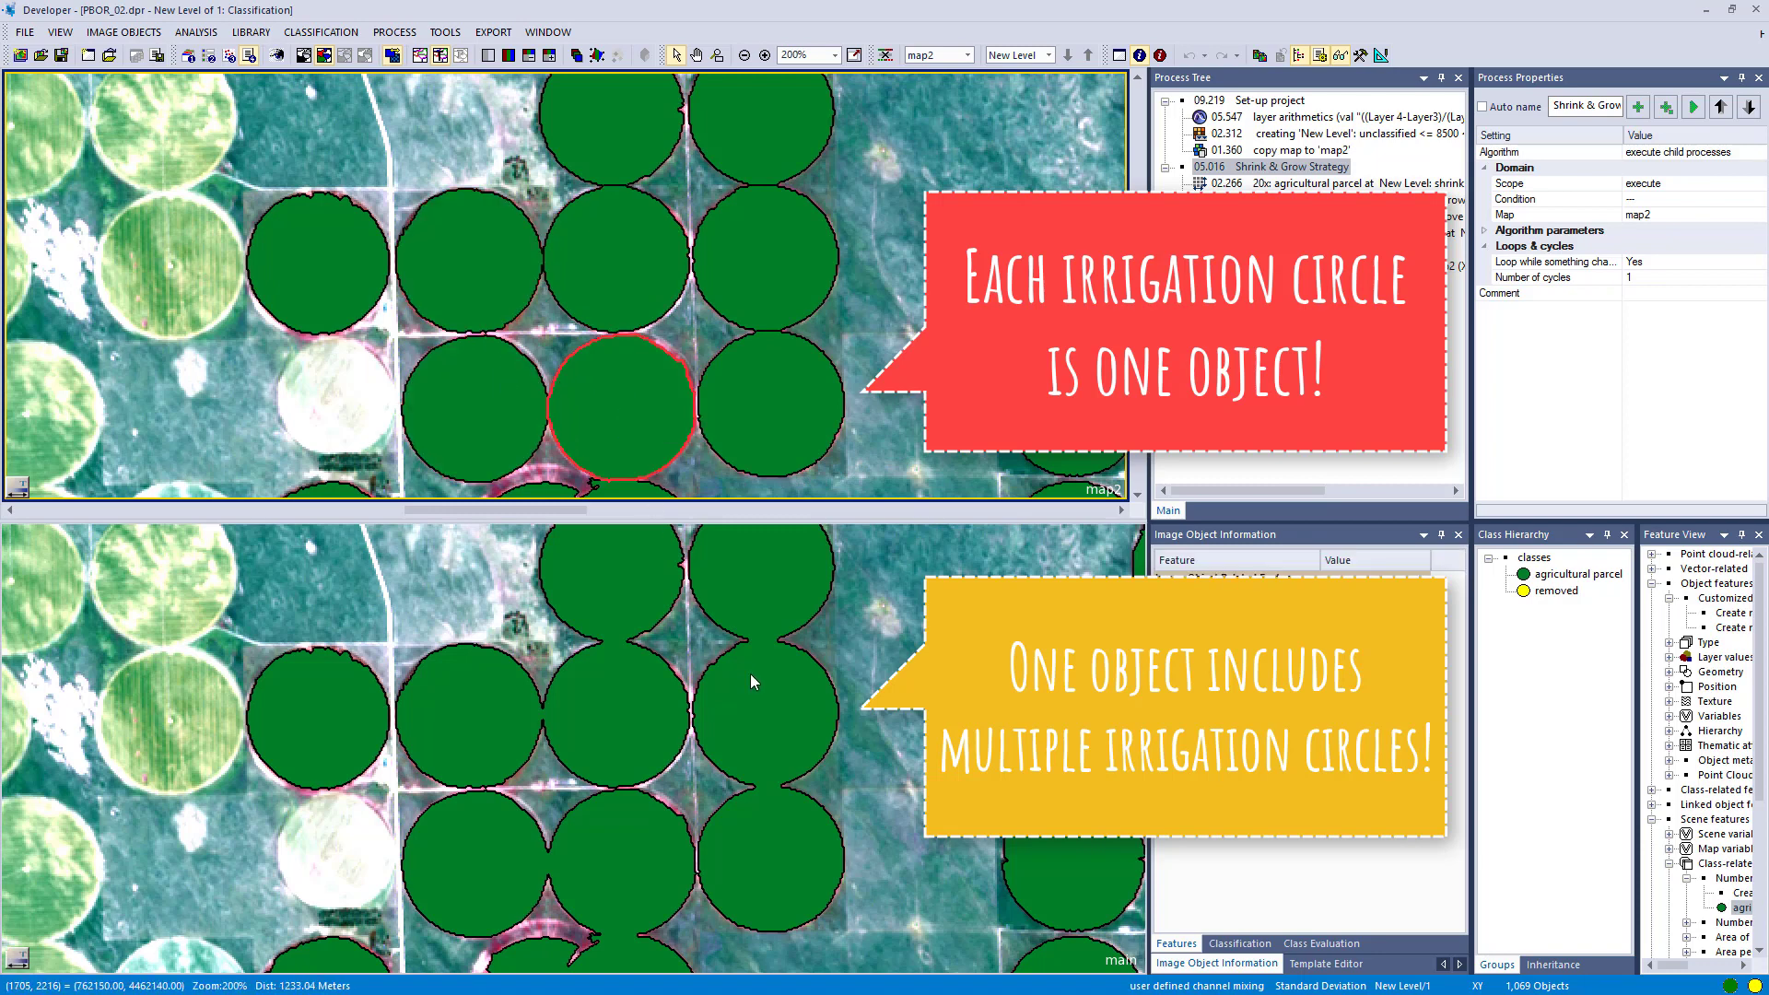
# Step: Select the still-merged circle objects in main for comparison, then make map2 the active view
pyautogui.click(761, 699)
pyautogui.click(767, 711)
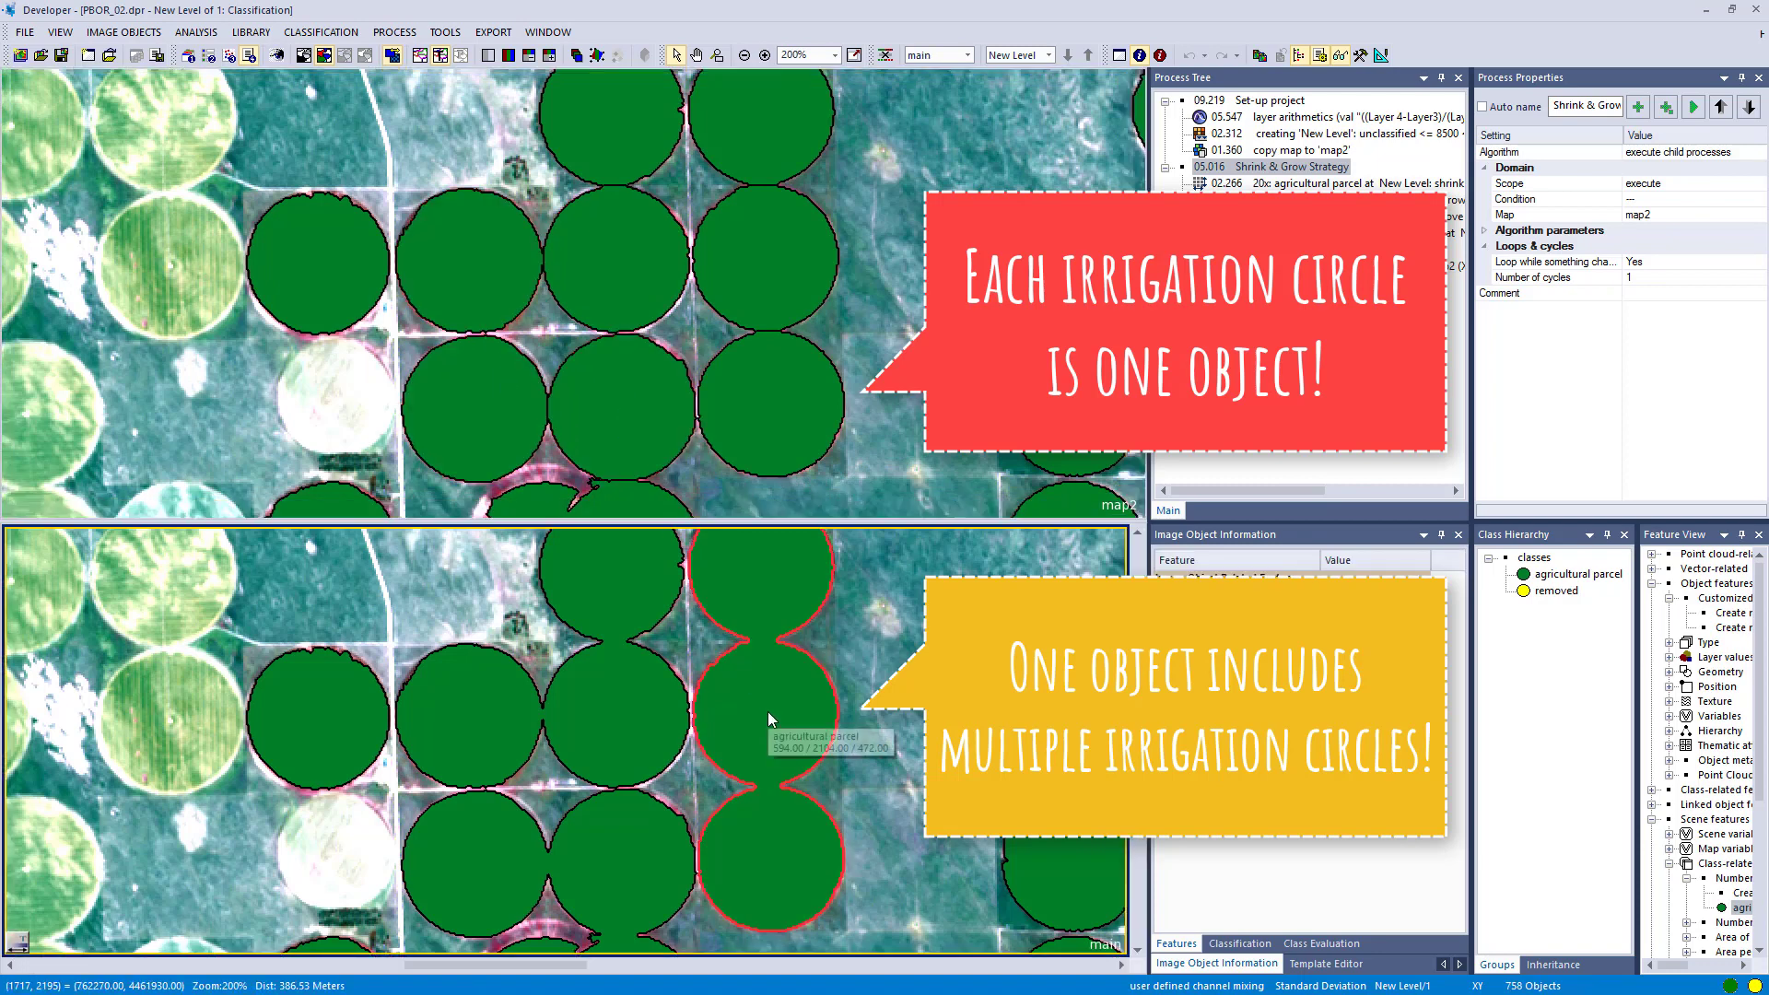
pyautogui.click(644, 711)
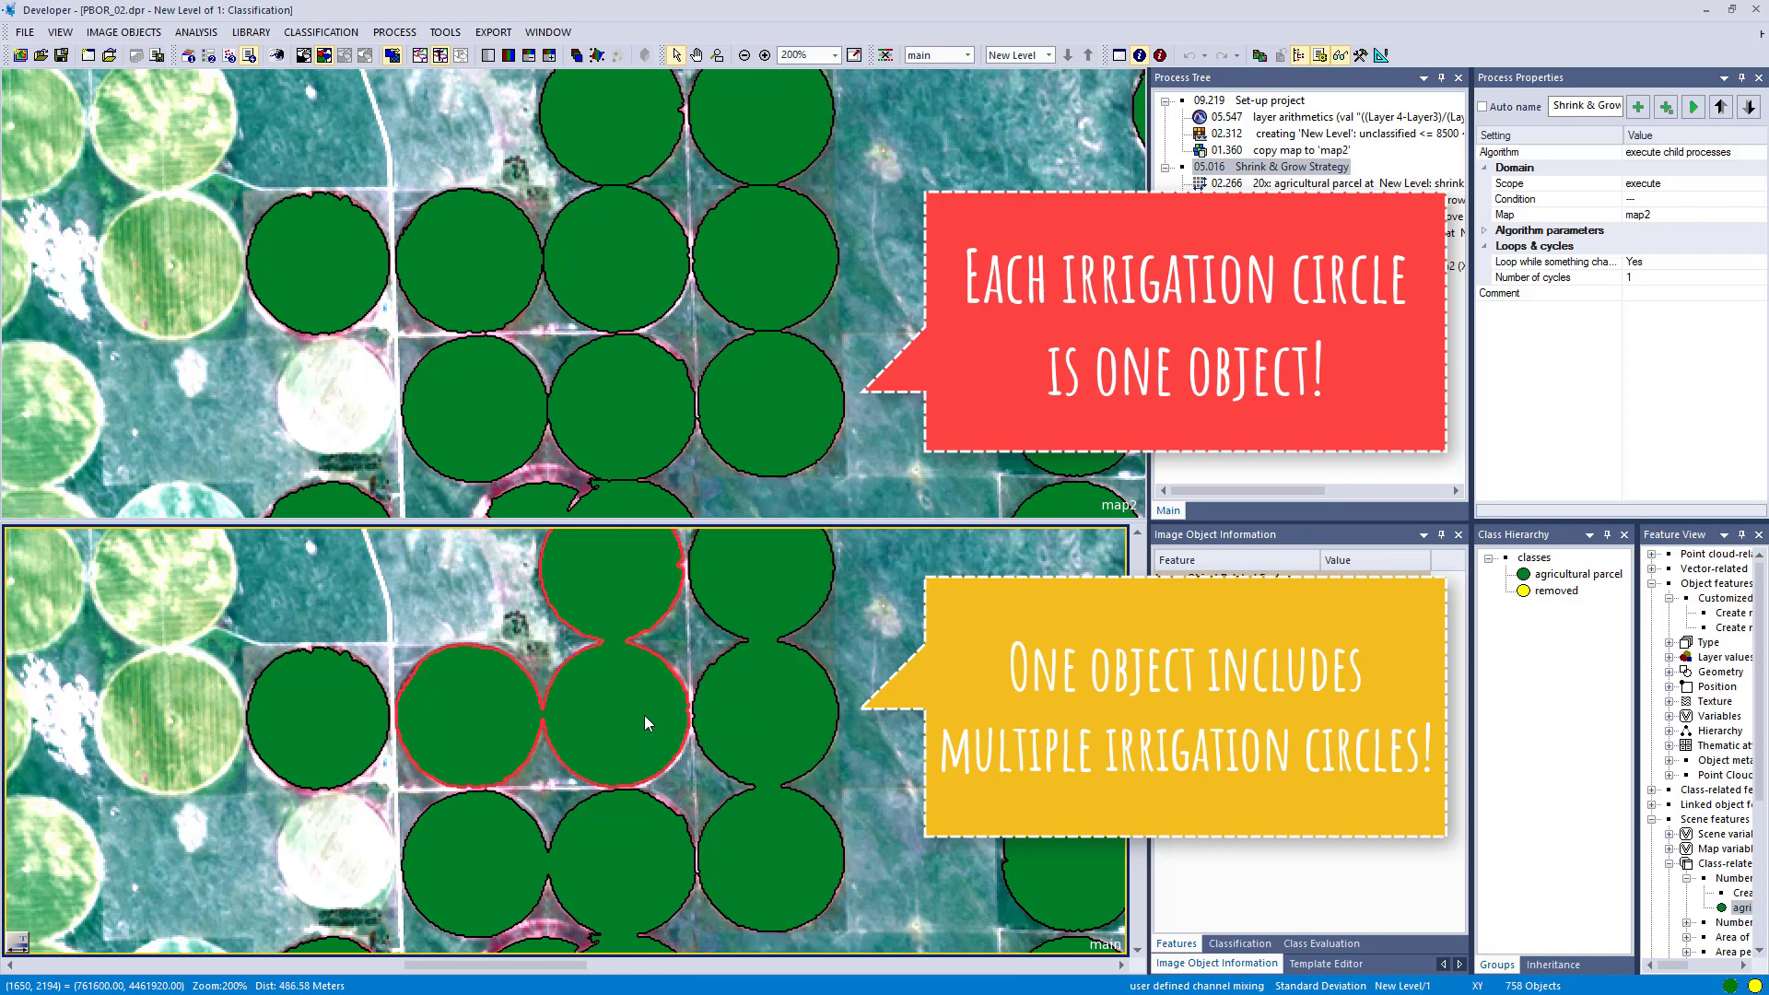
pyautogui.click(633, 848)
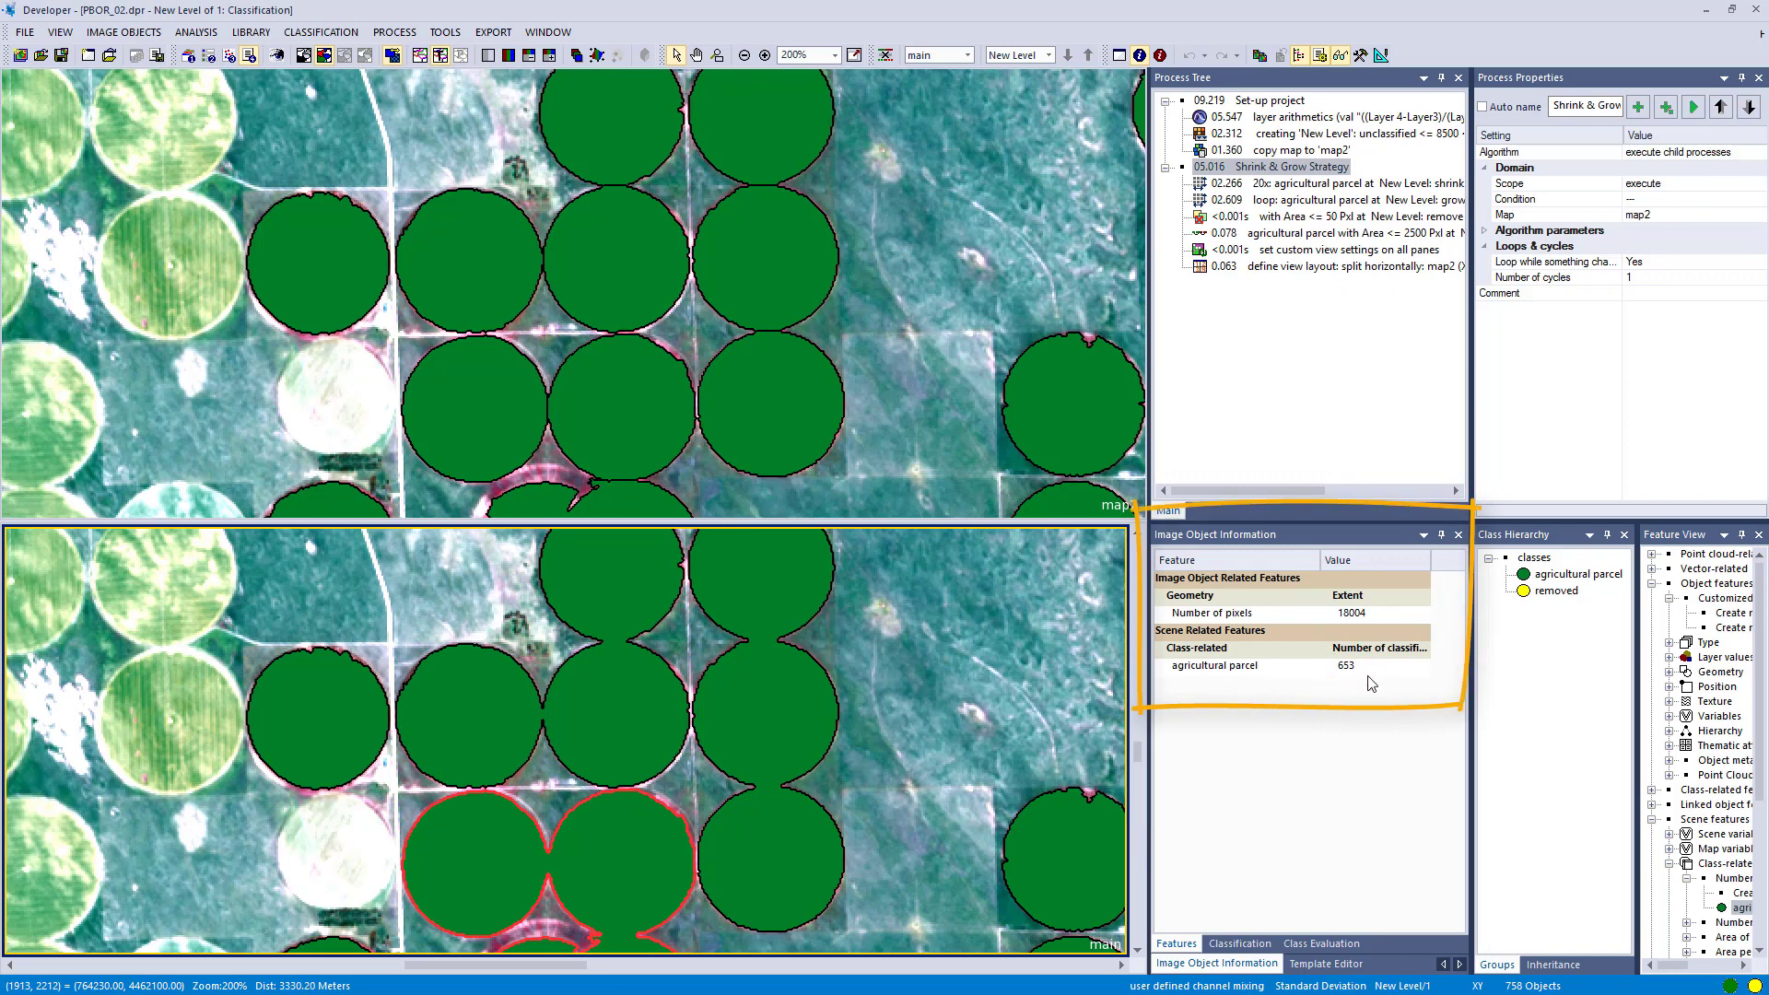
pyautogui.click(780, 360)
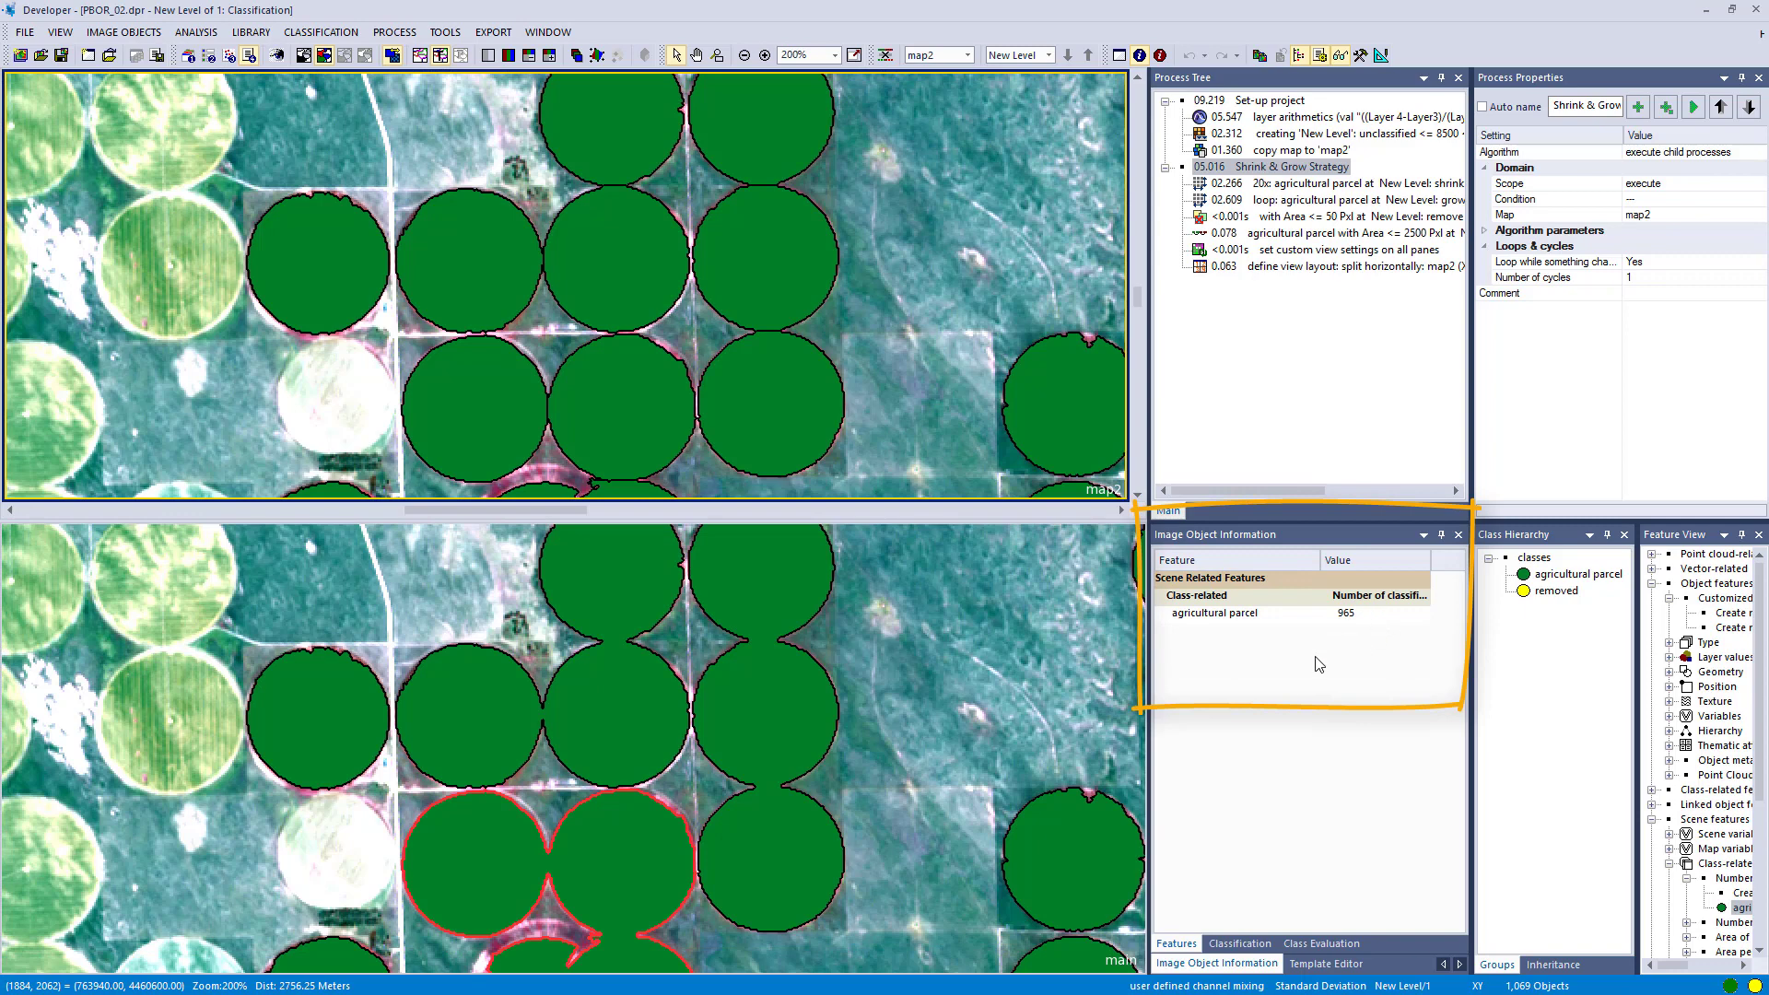
# Step: Append a pixel-based object resizing process filtered to agricultural parcel on map2
pyautogui.rightClick(1246, 168)
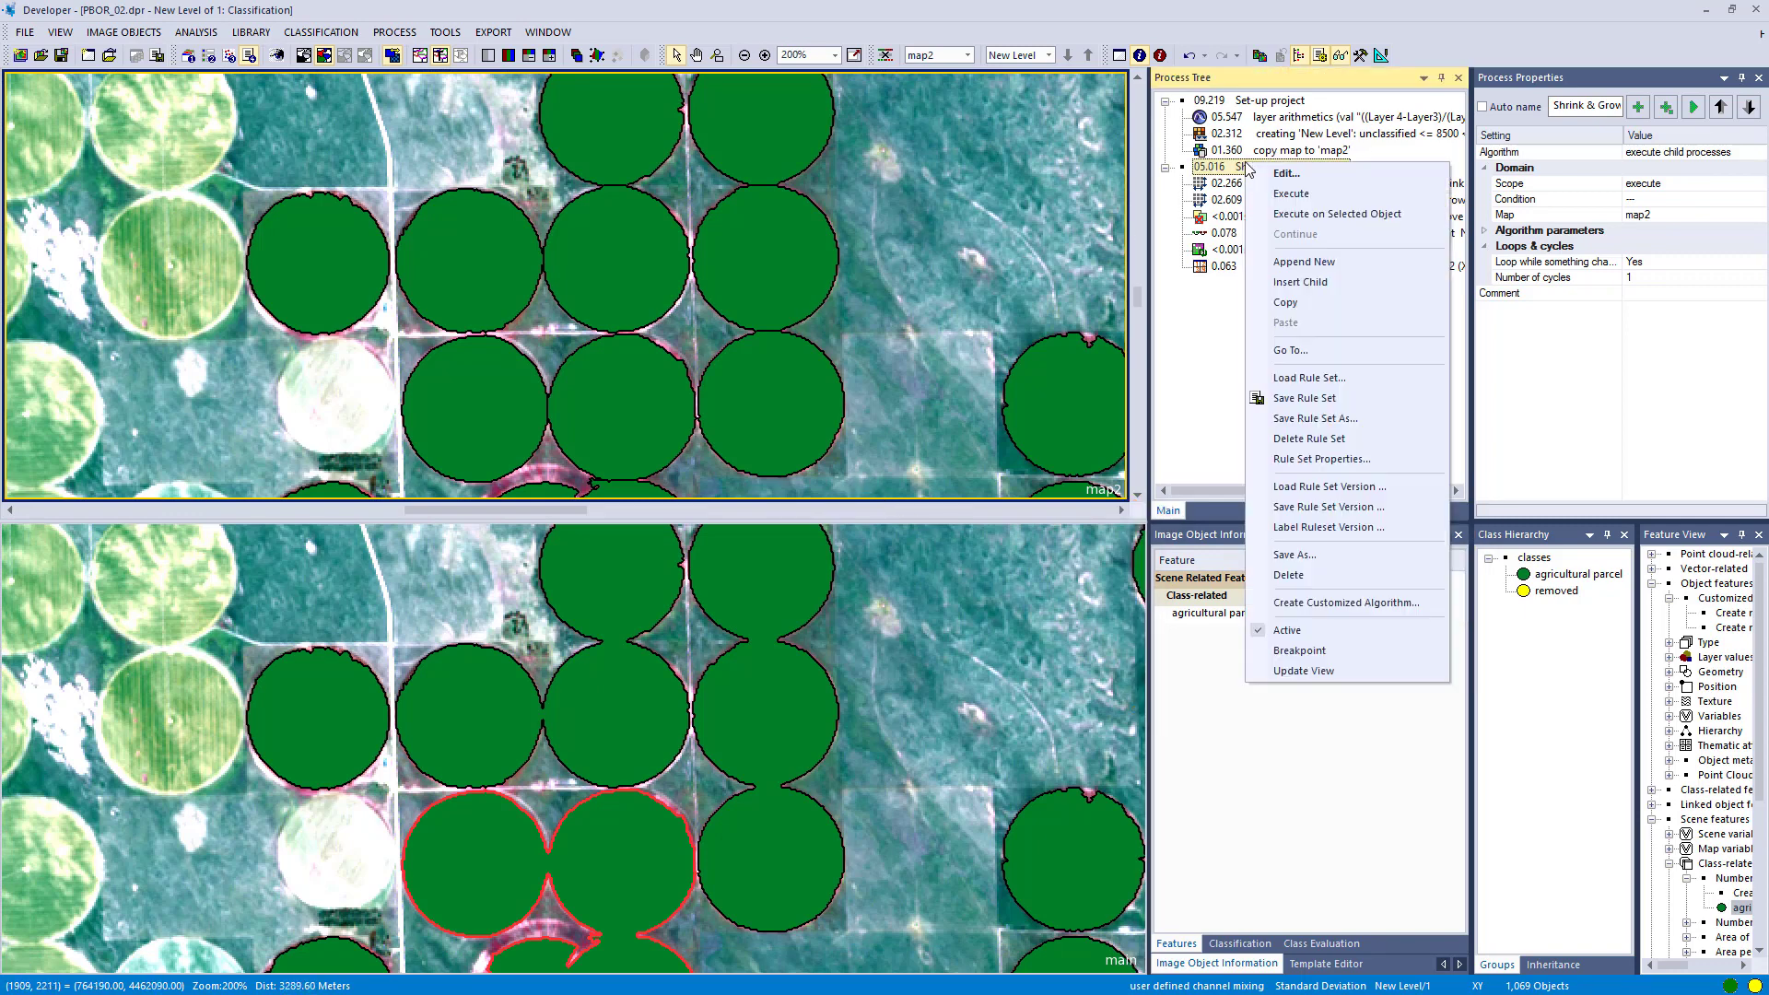
pyautogui.click(1292, 263)
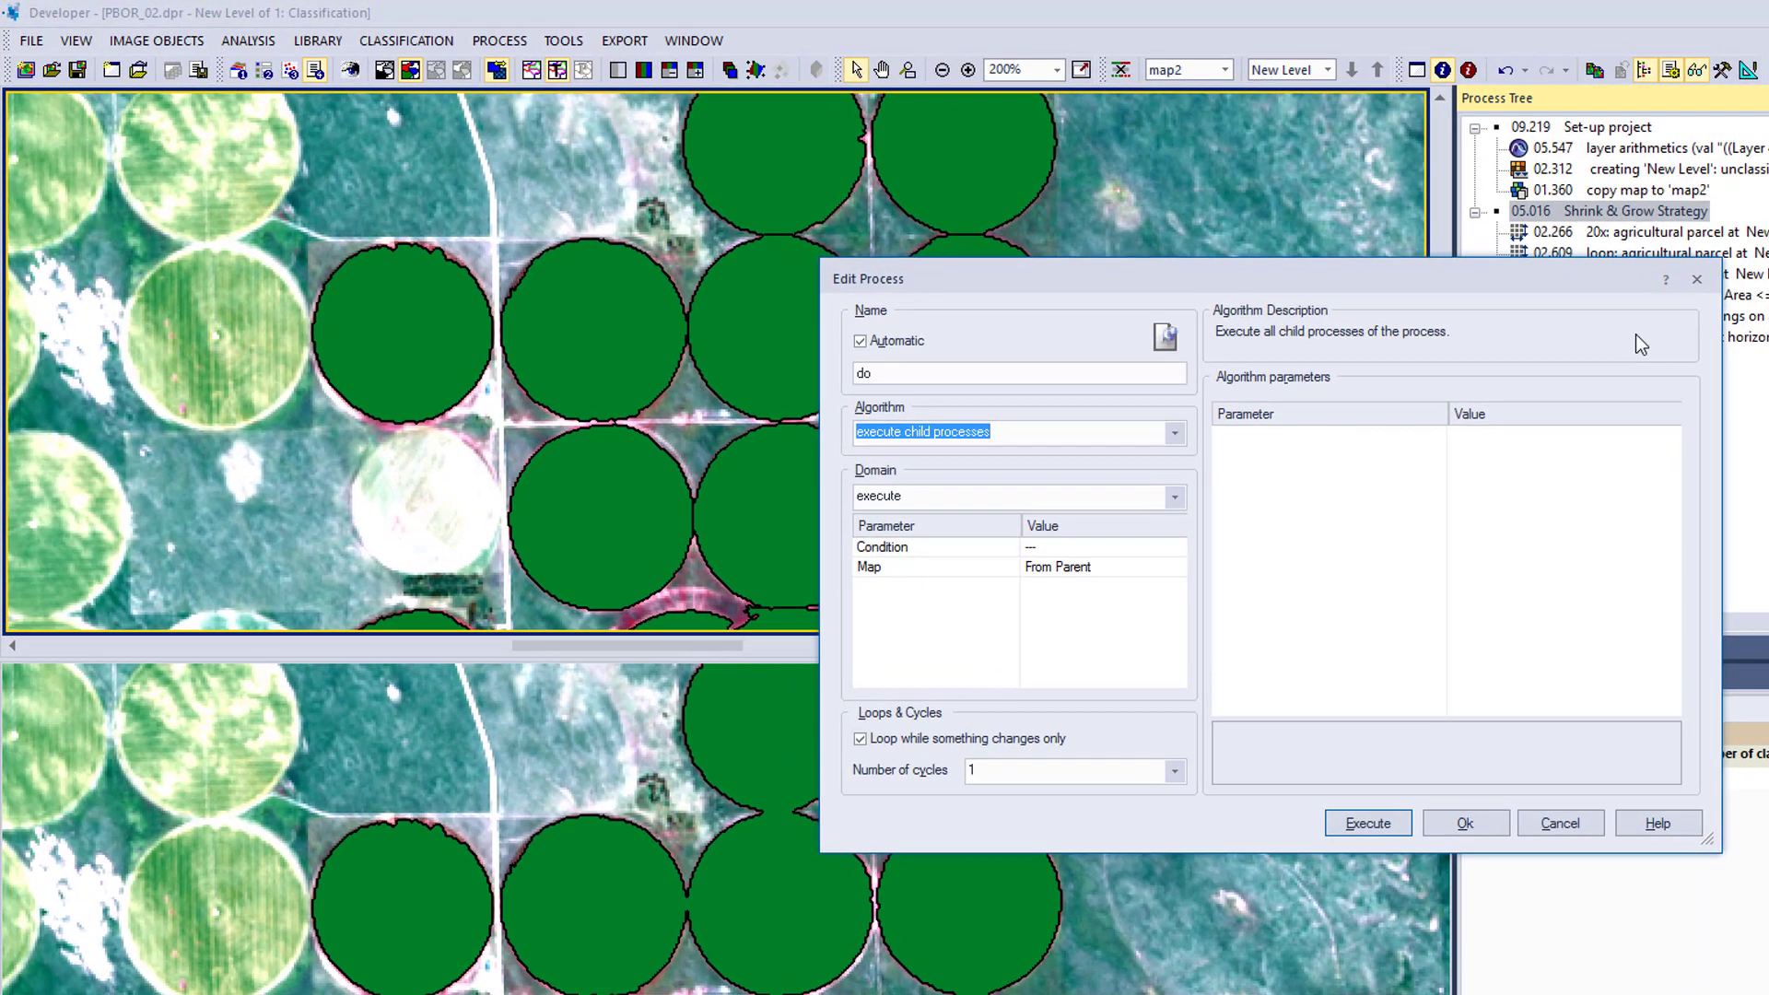
pyautogui.press('BackSpace')
pyautogui.write('pixel-based object resizing')
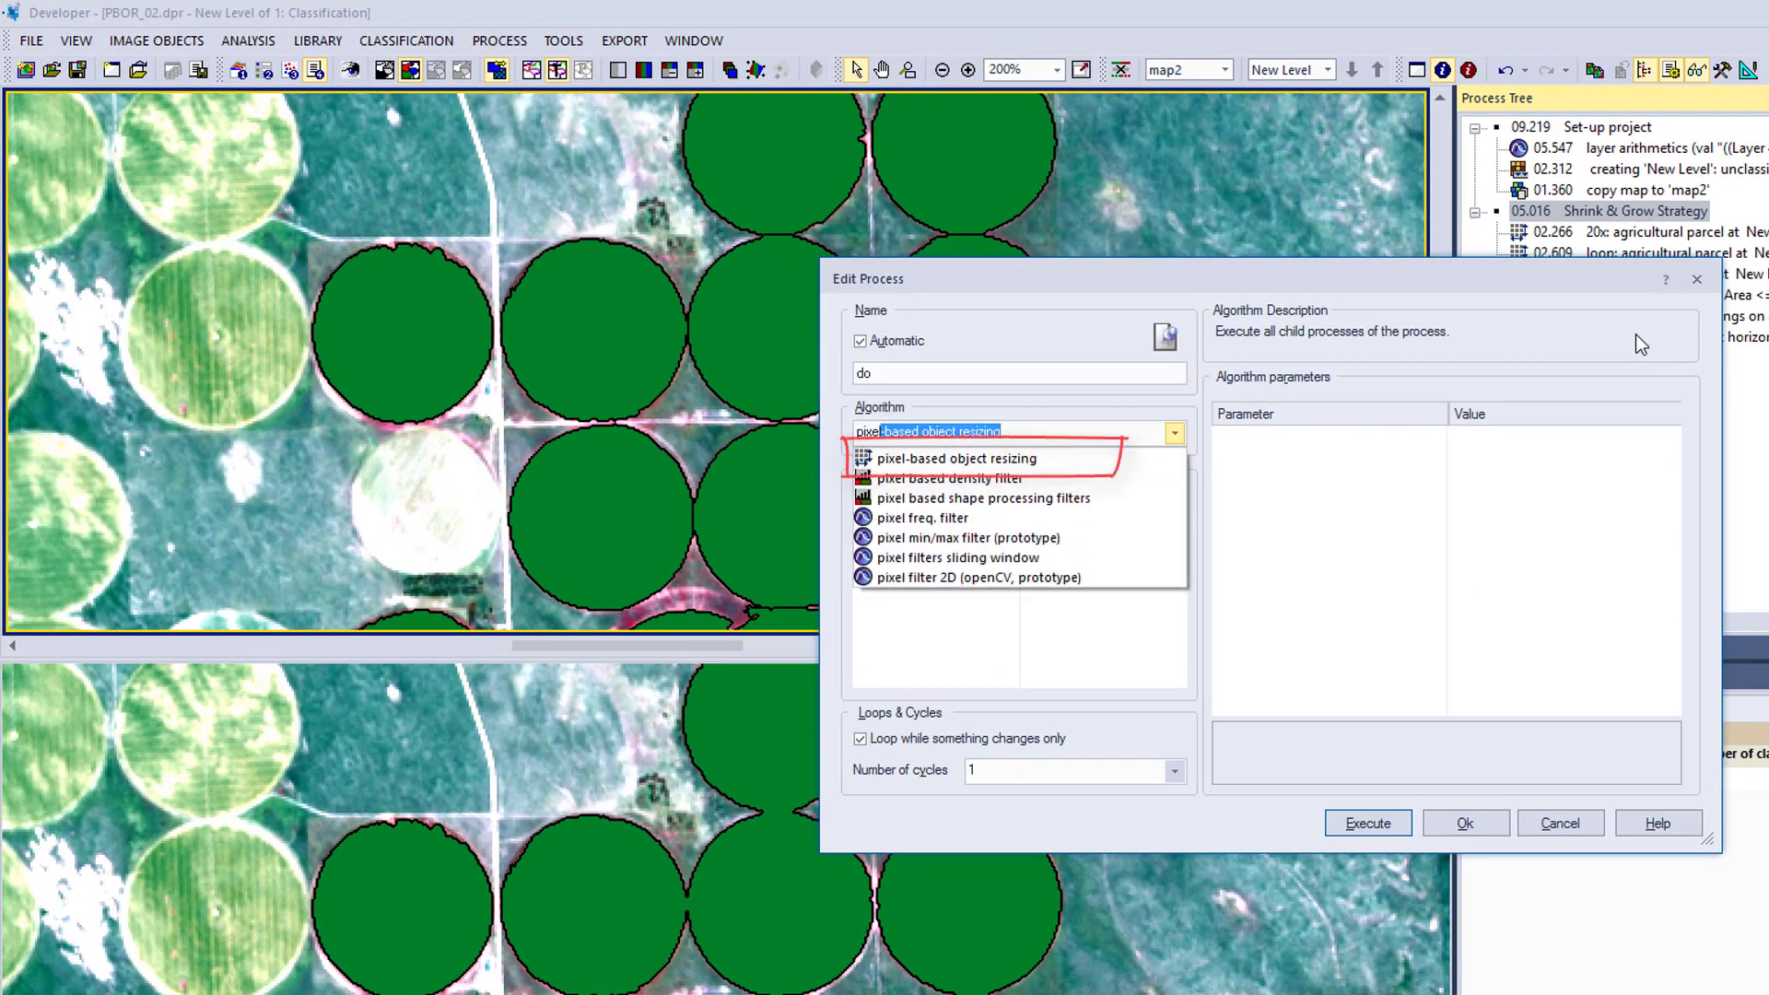
pyautogui.click(1155, 457)
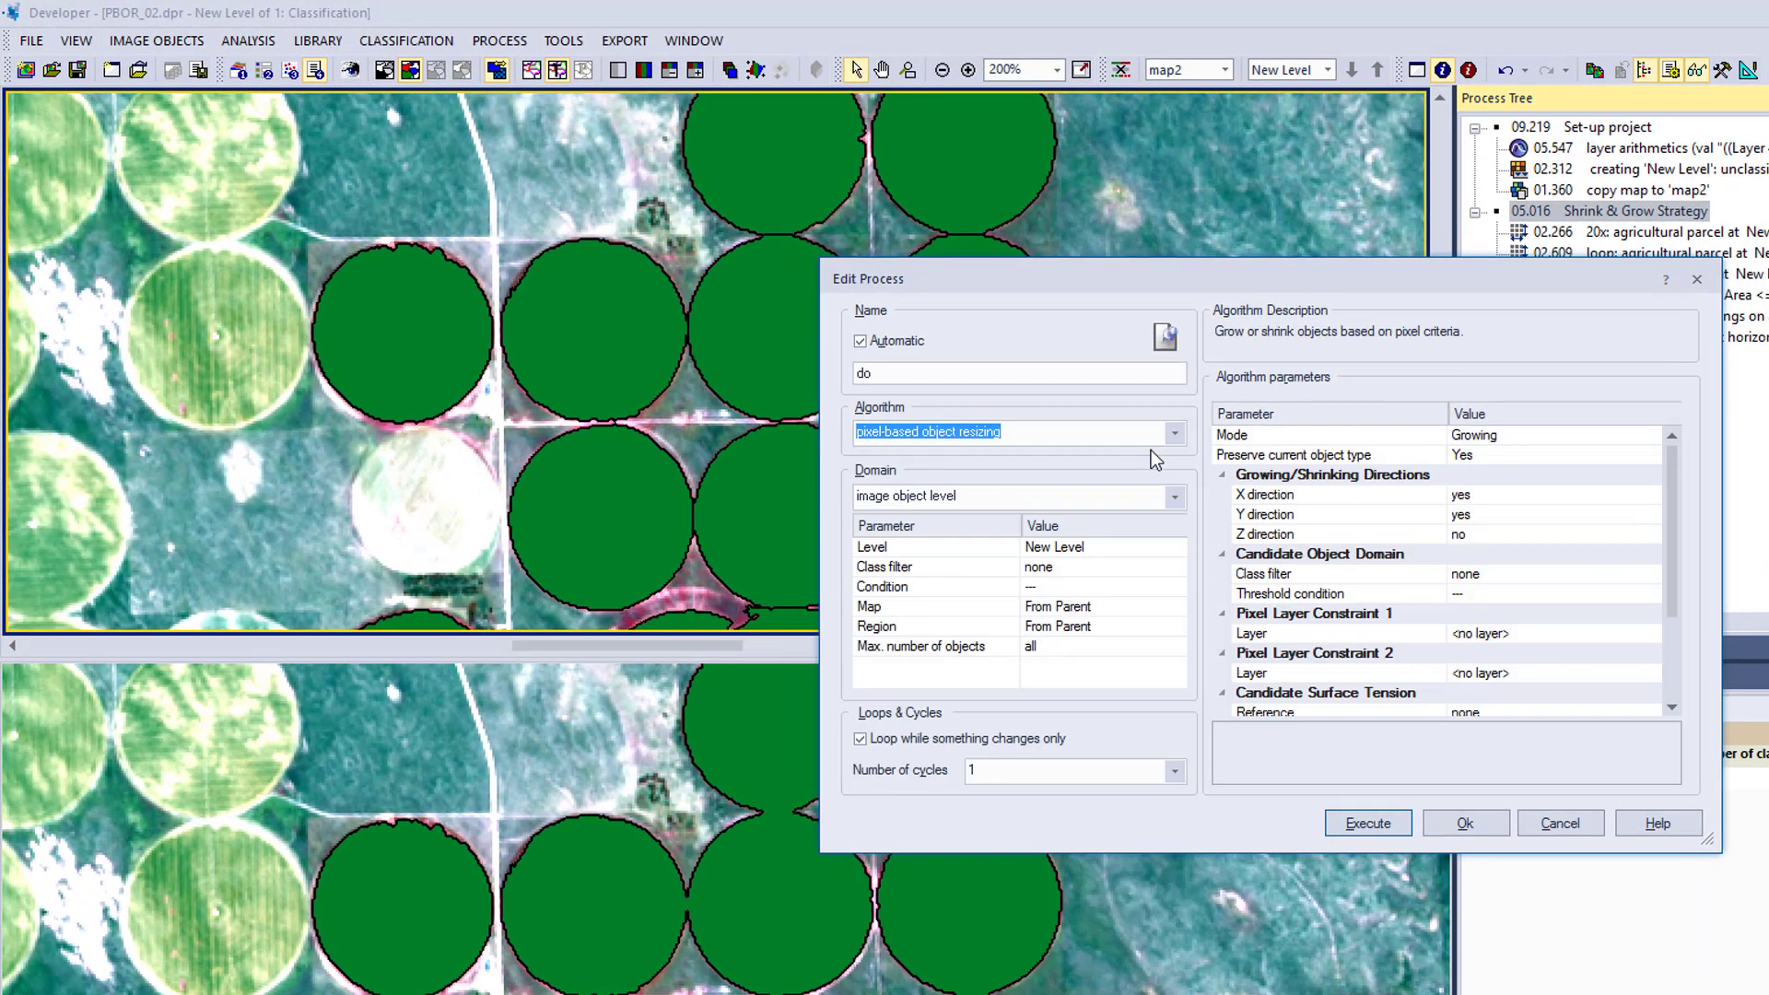
pyautogui.click(1179, 562)
pyautogui.click(1178, 564)
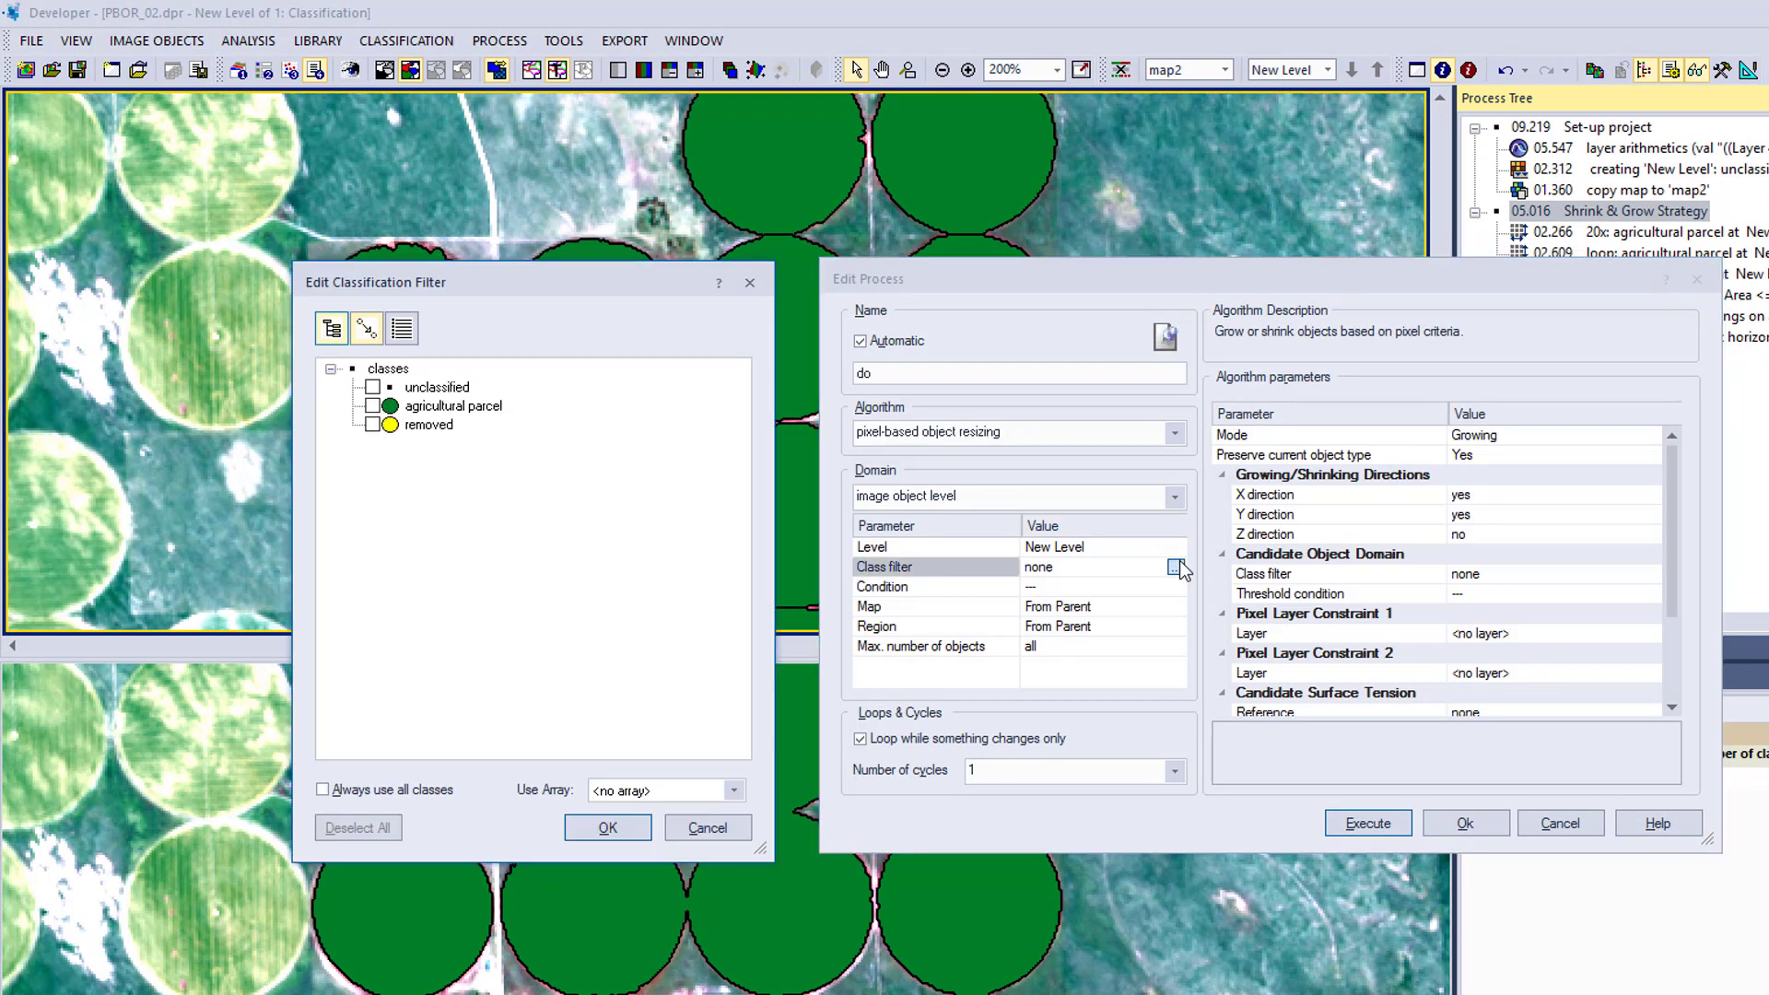
pyautogui.click(374, 407)
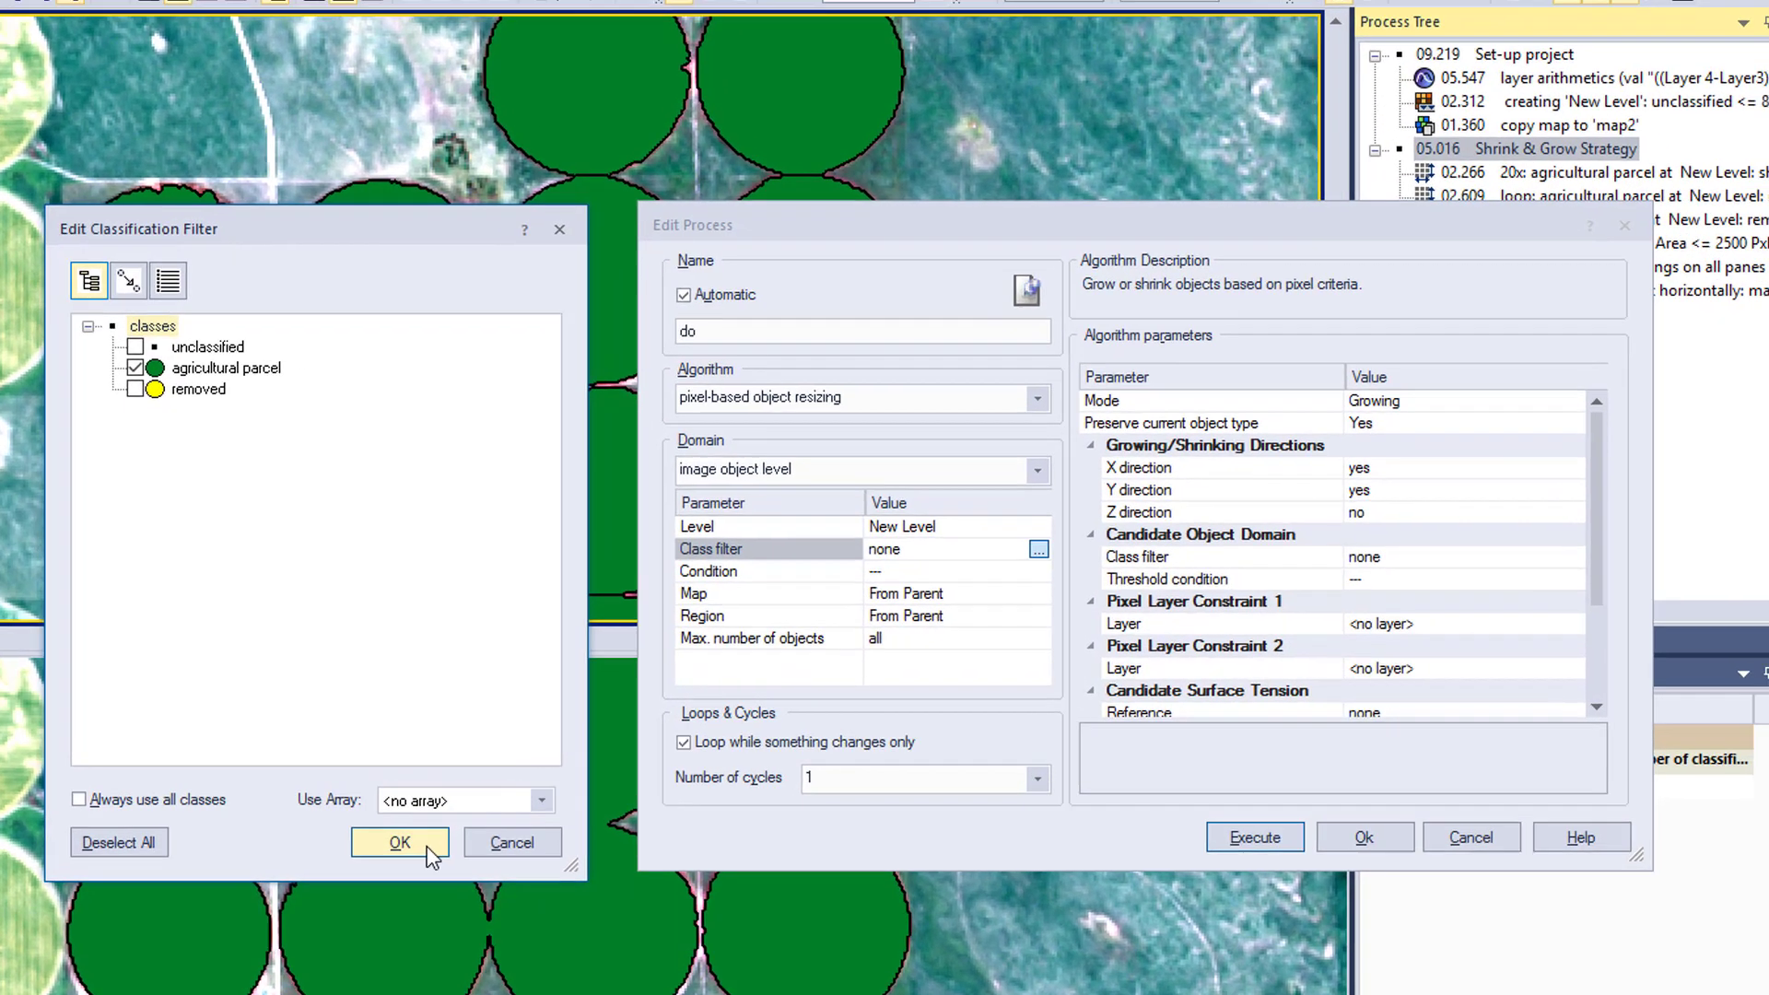
pyautogui.click(630, 829)
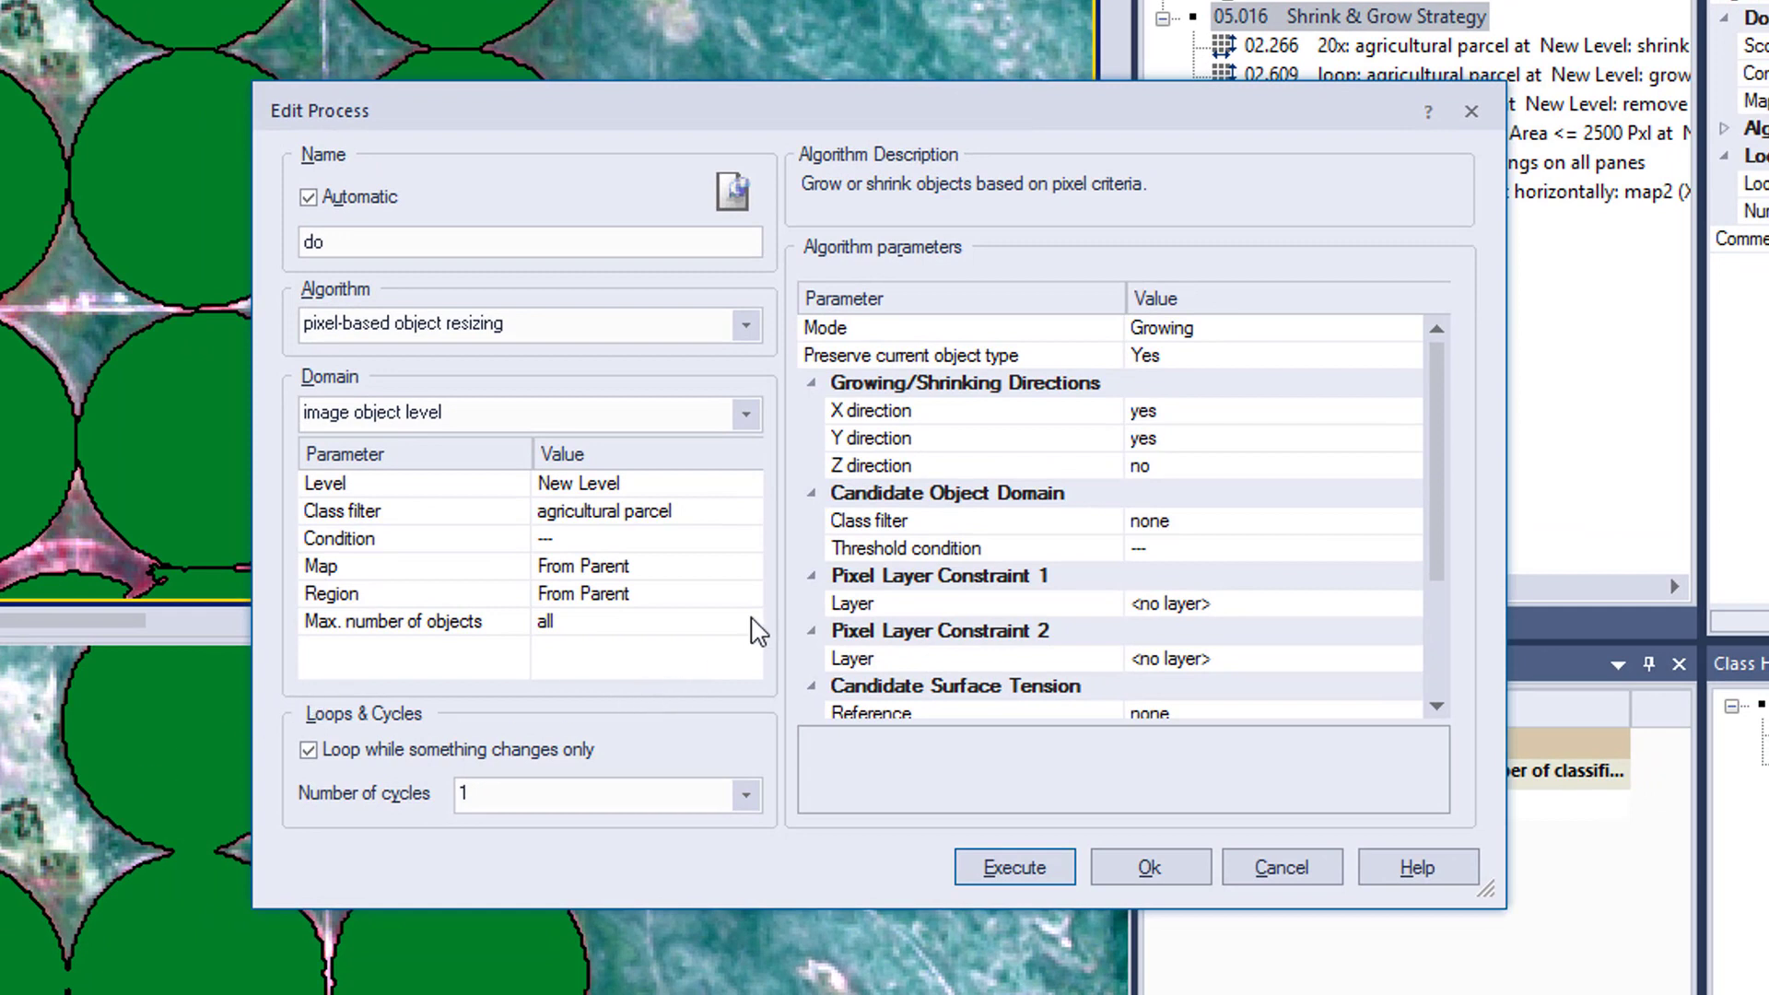
pyautogui.click(749, 567)
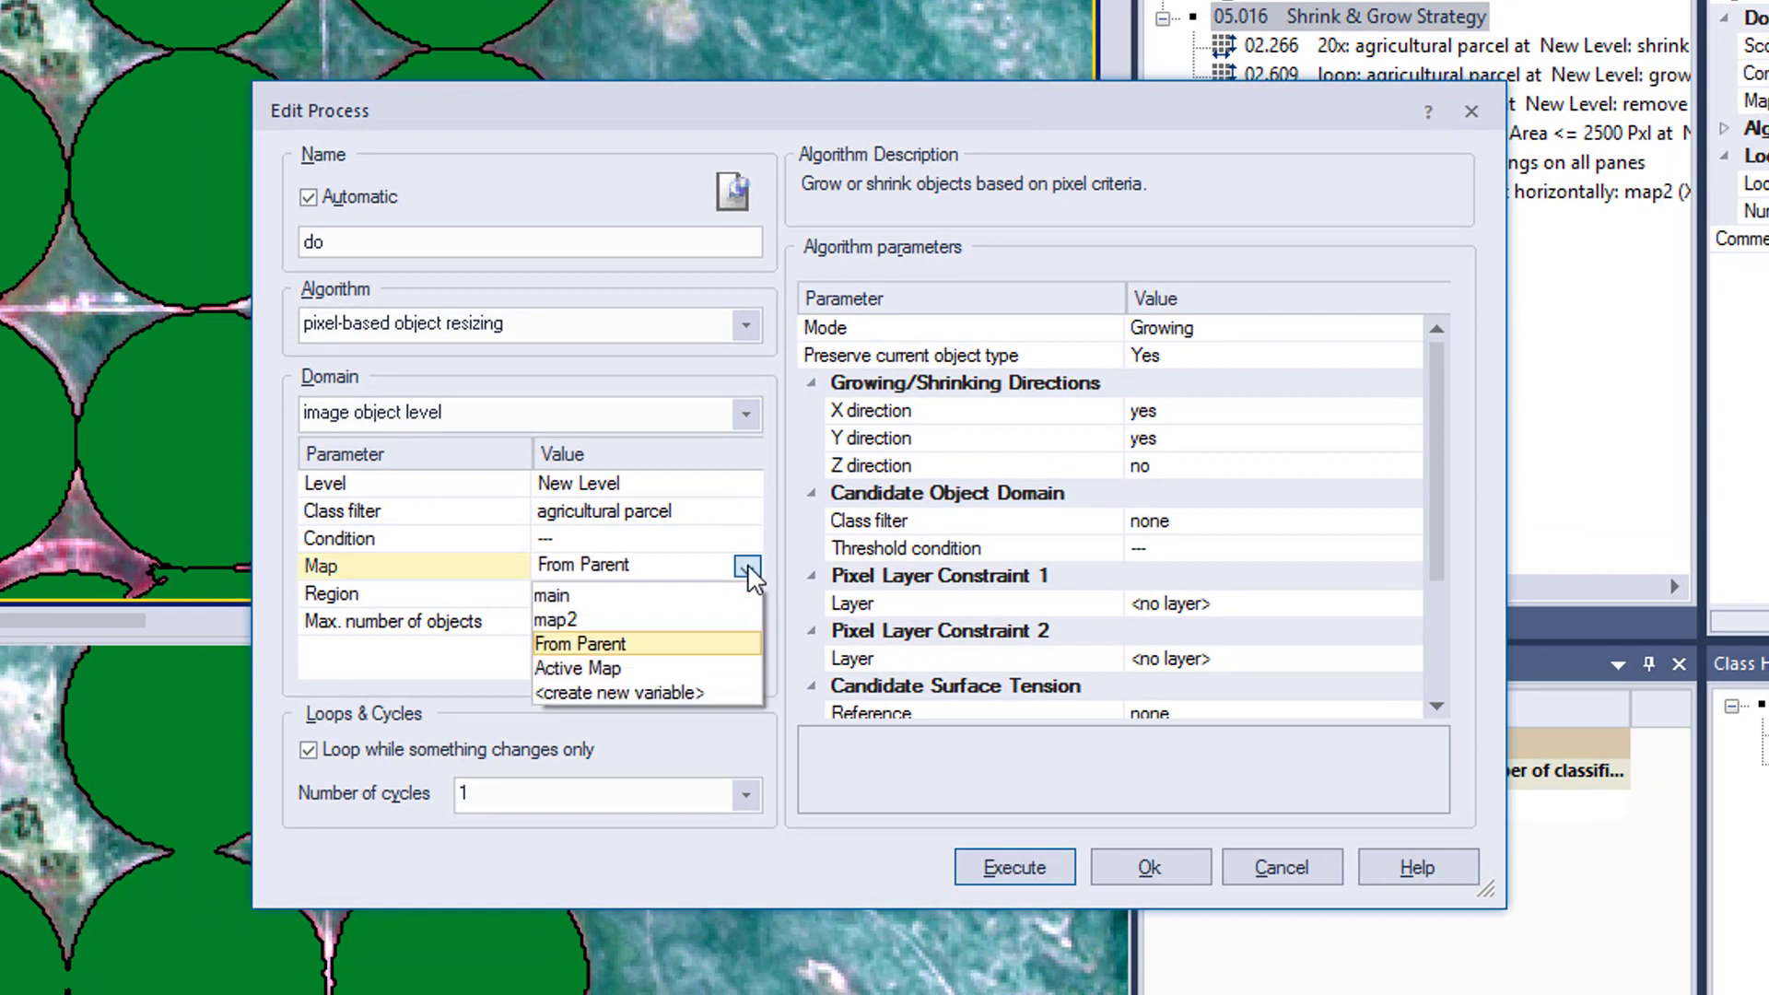
pyautogui.click(730, 620)
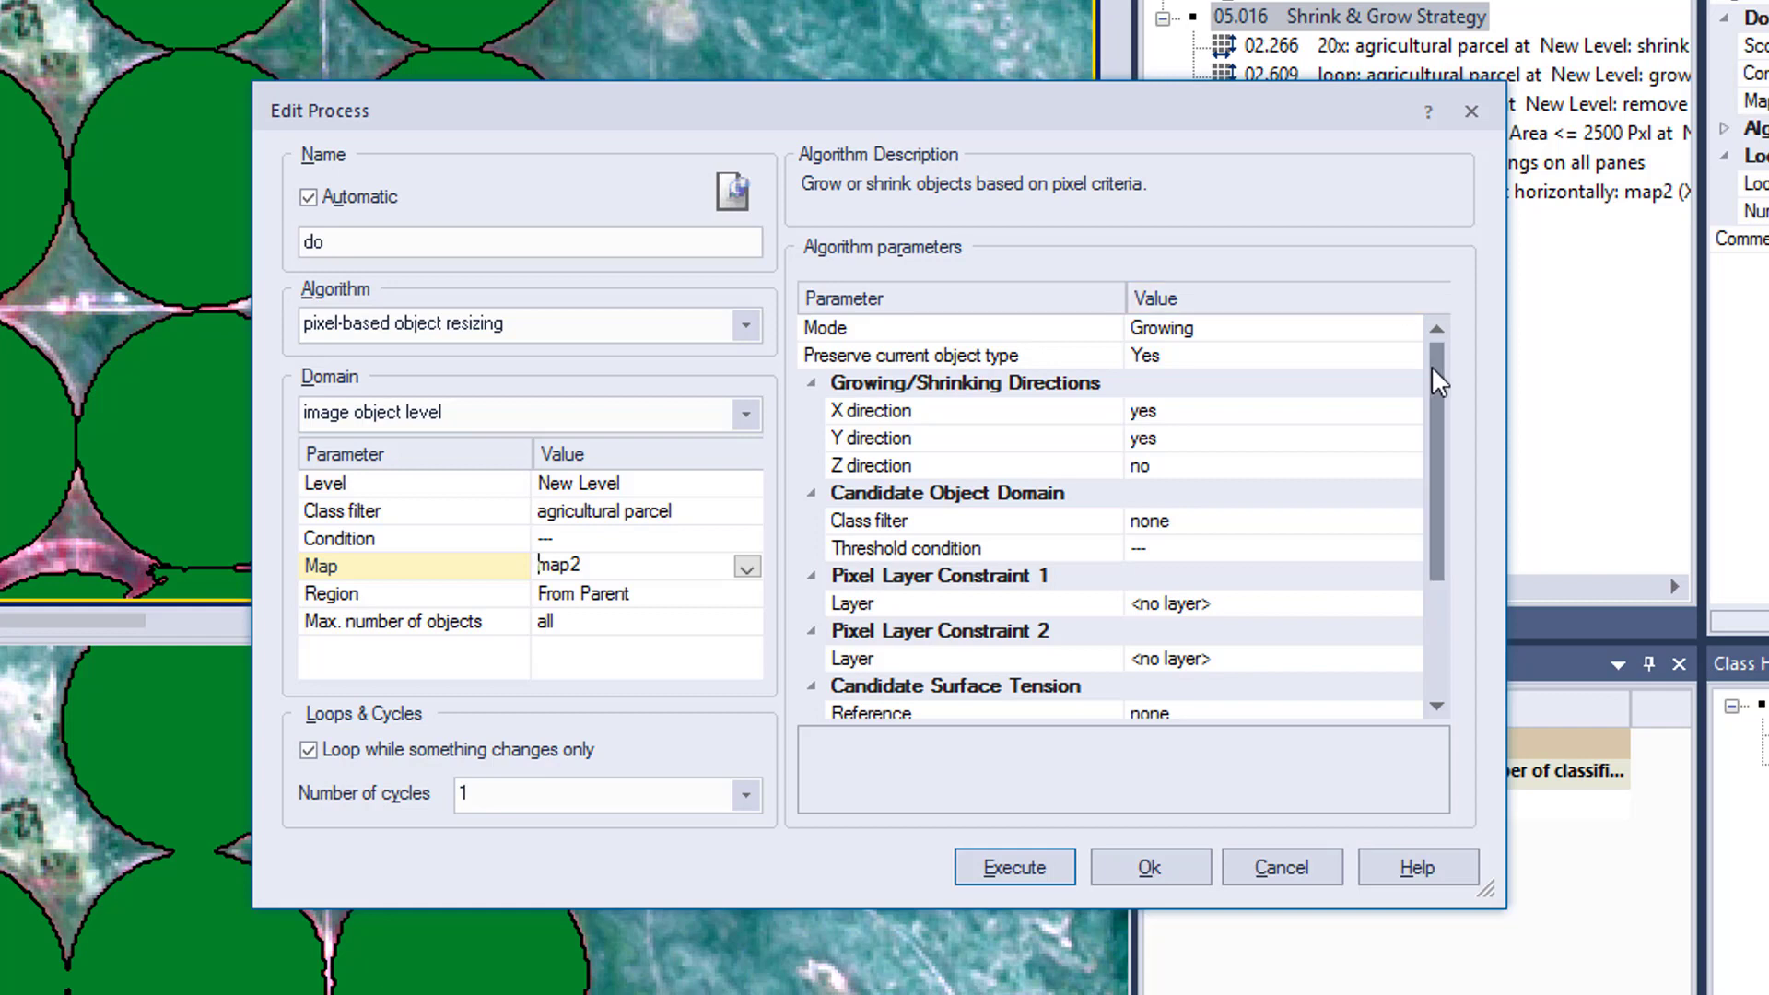
# Step: Set surface tension to Object reference with value 0.5 and execute the growing process
pyautogui.moveTo(1432, 367); pyautogui.dragTo(1438, 547)
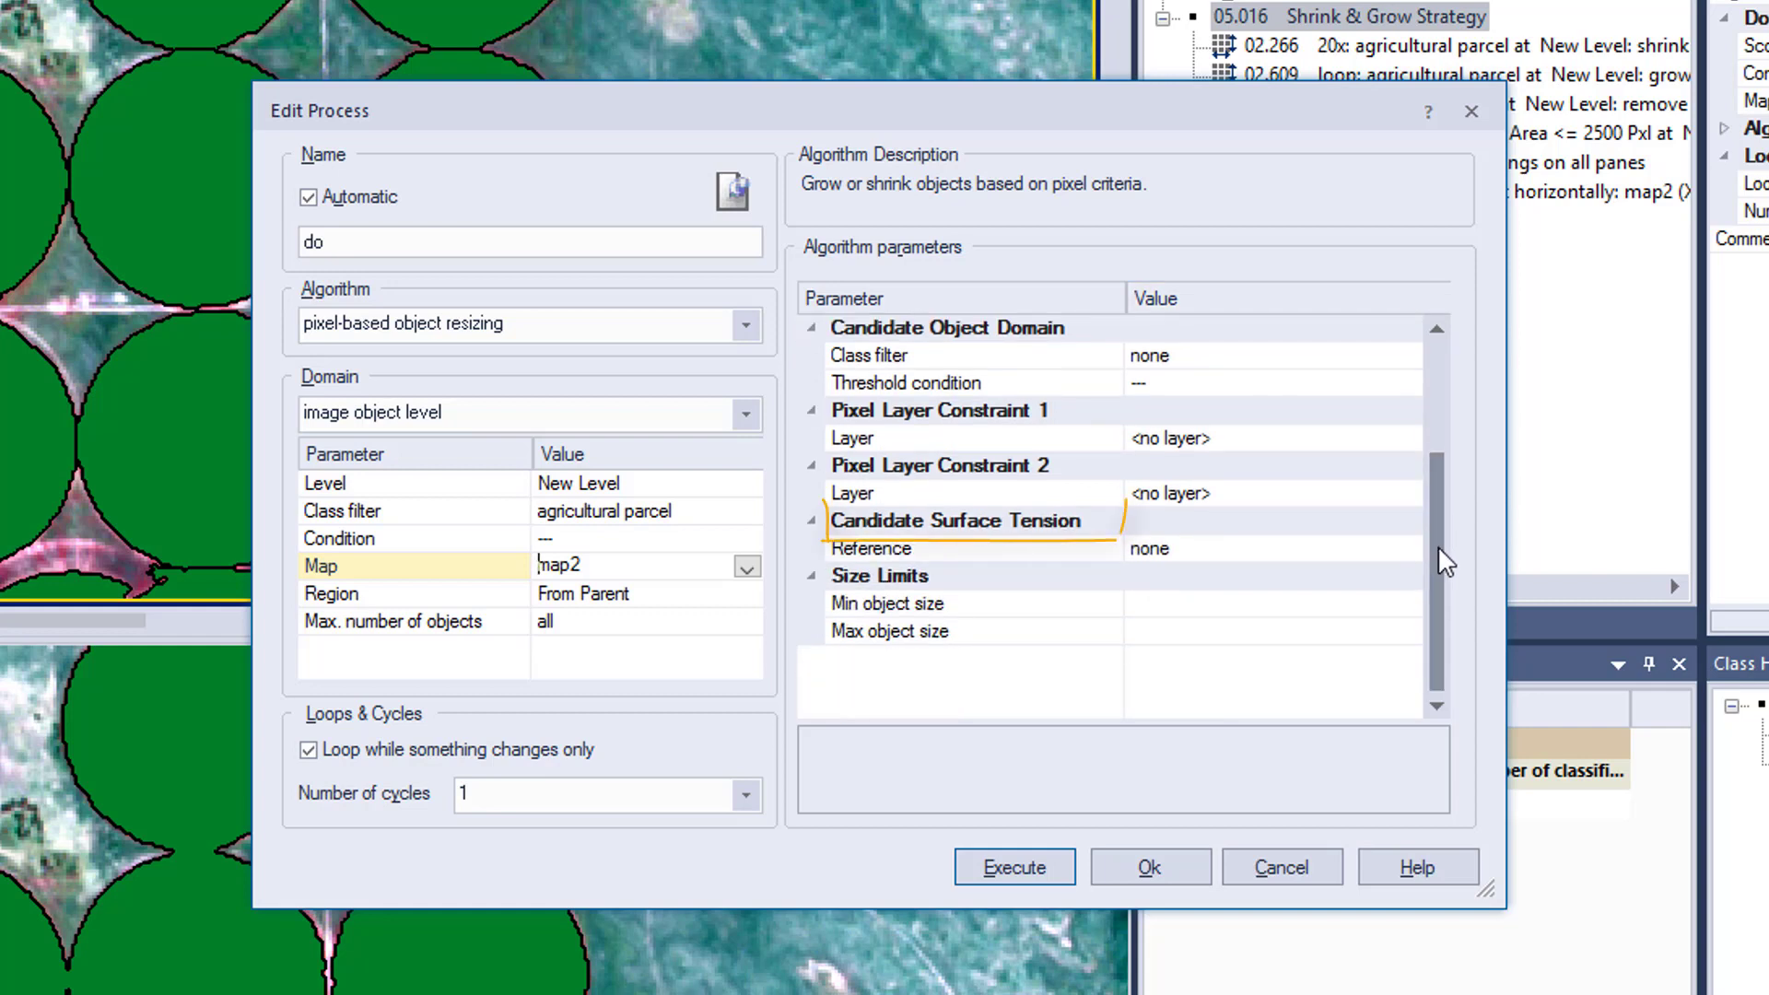
pyautogui.click(1407, 549)
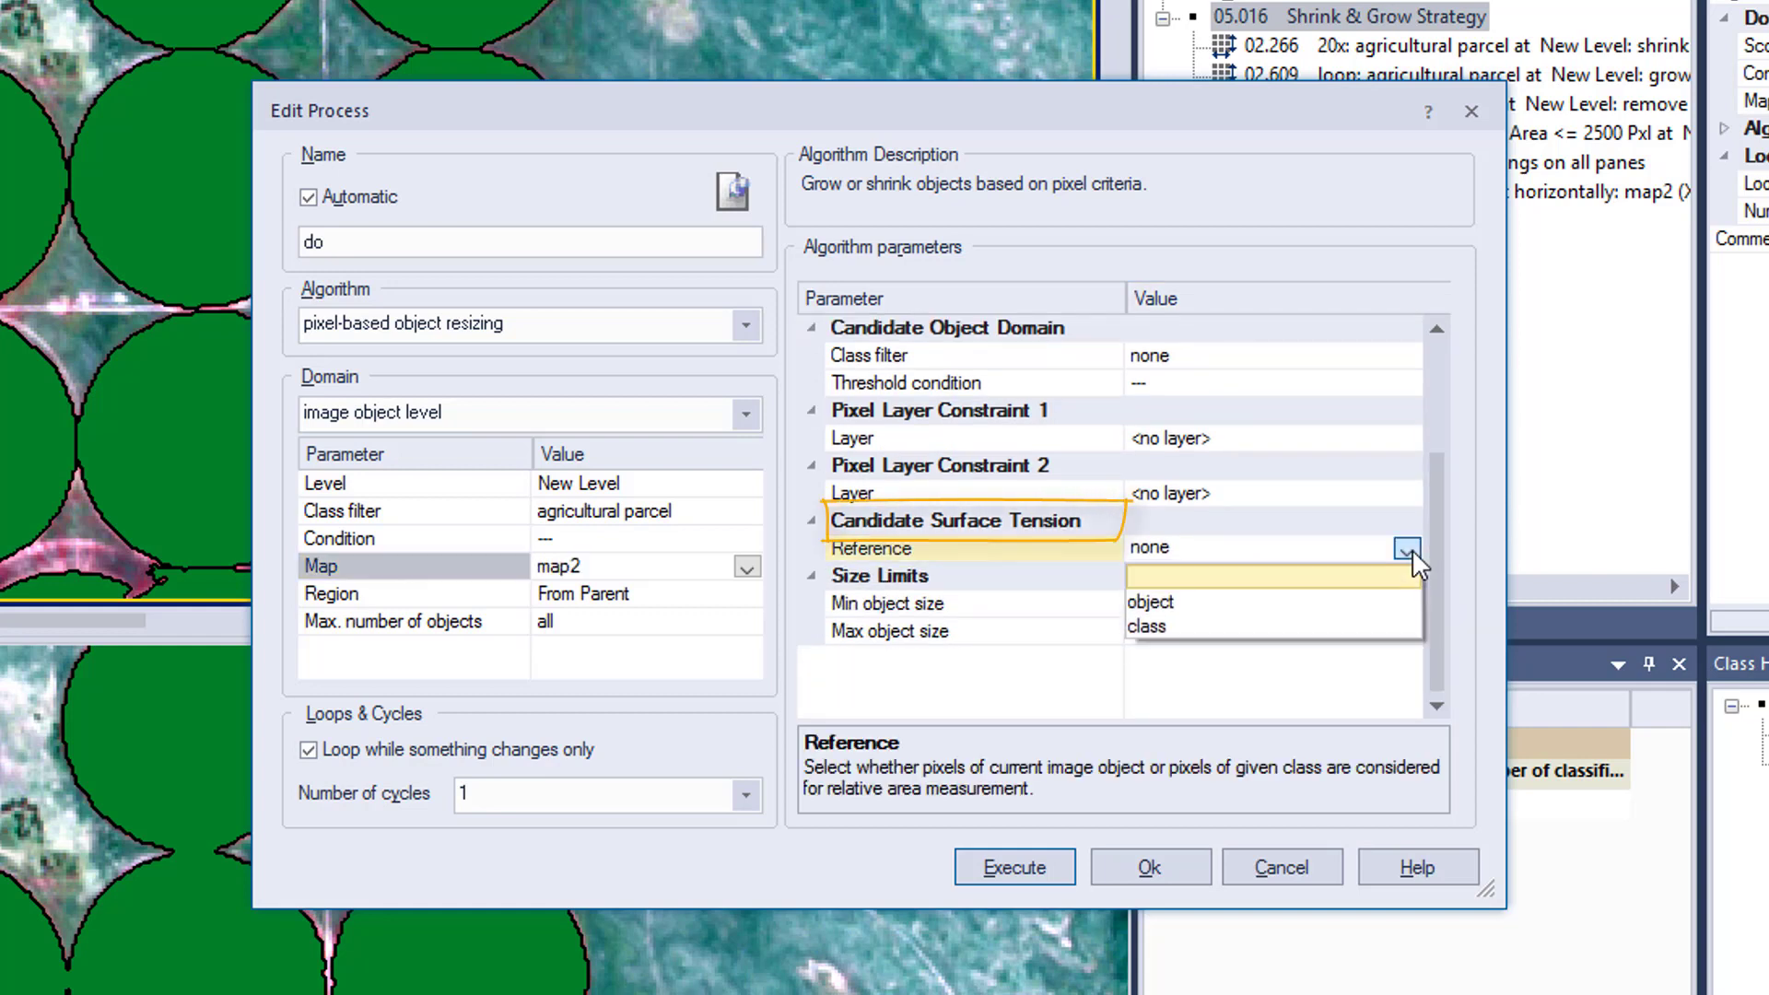
pyautogui.click(1329, 604)
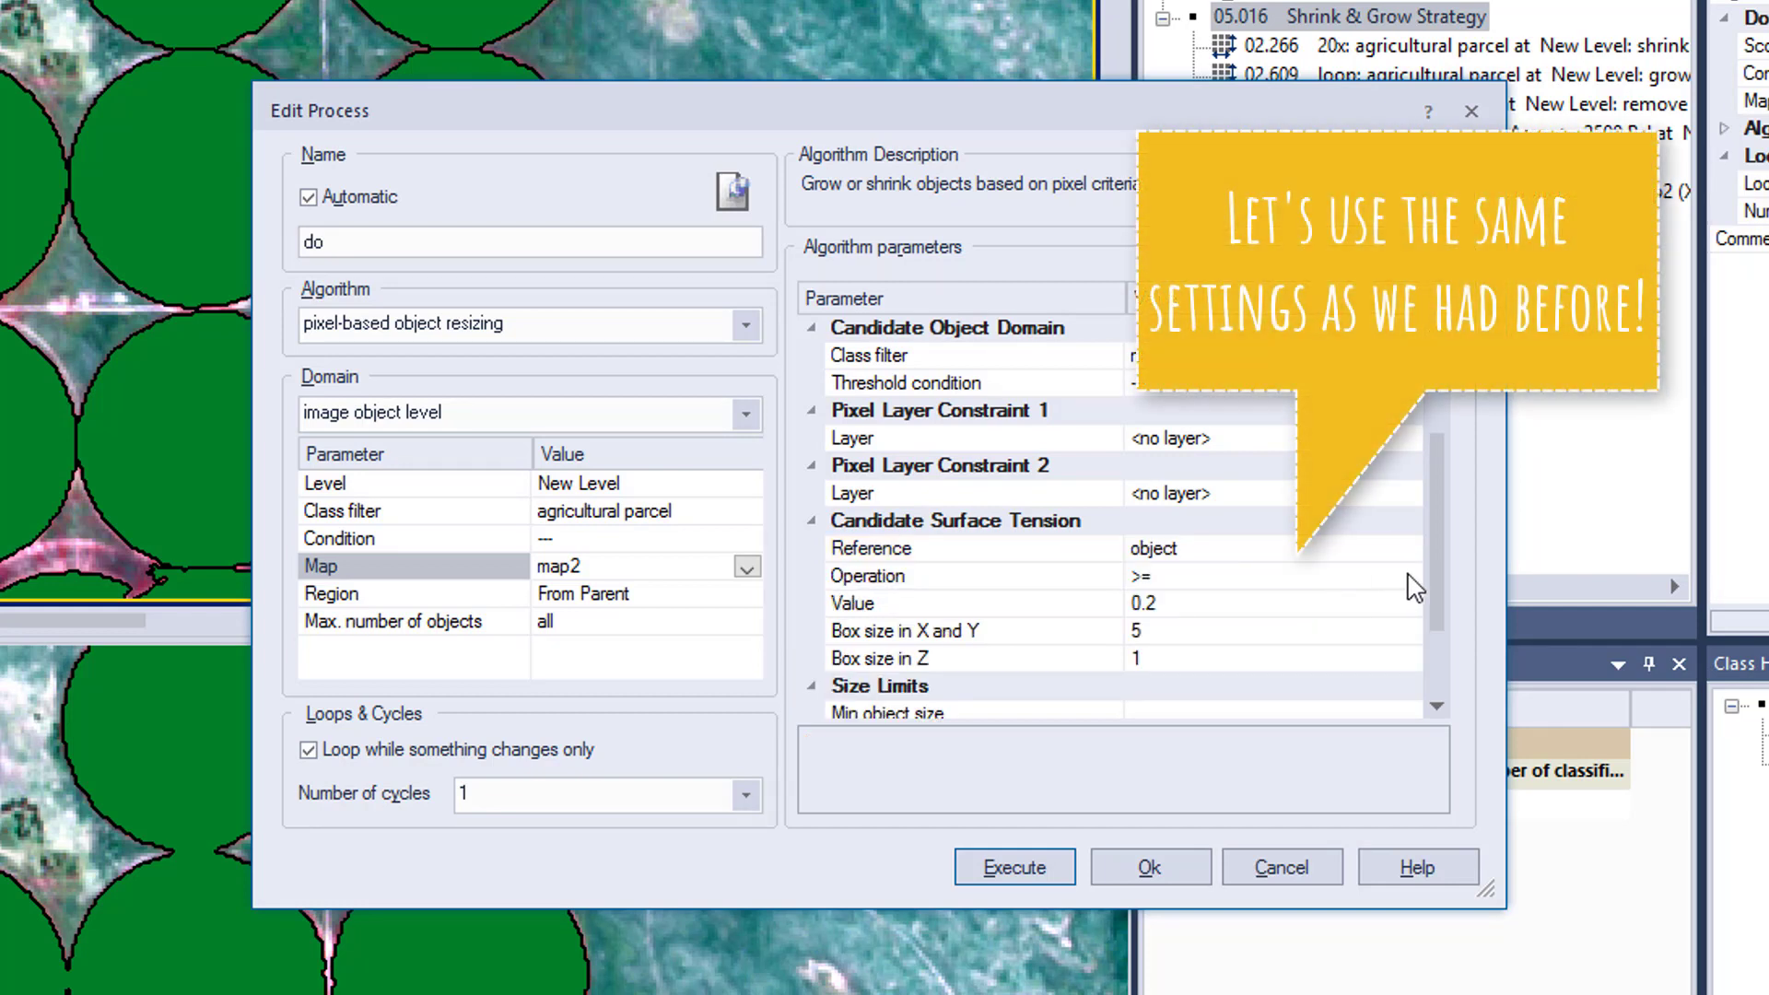
pyautogui.click(1387, 604)
pyautogui.click(1350, 603)
pyautogui.press('BackSpace')
pyautogui.write('5')
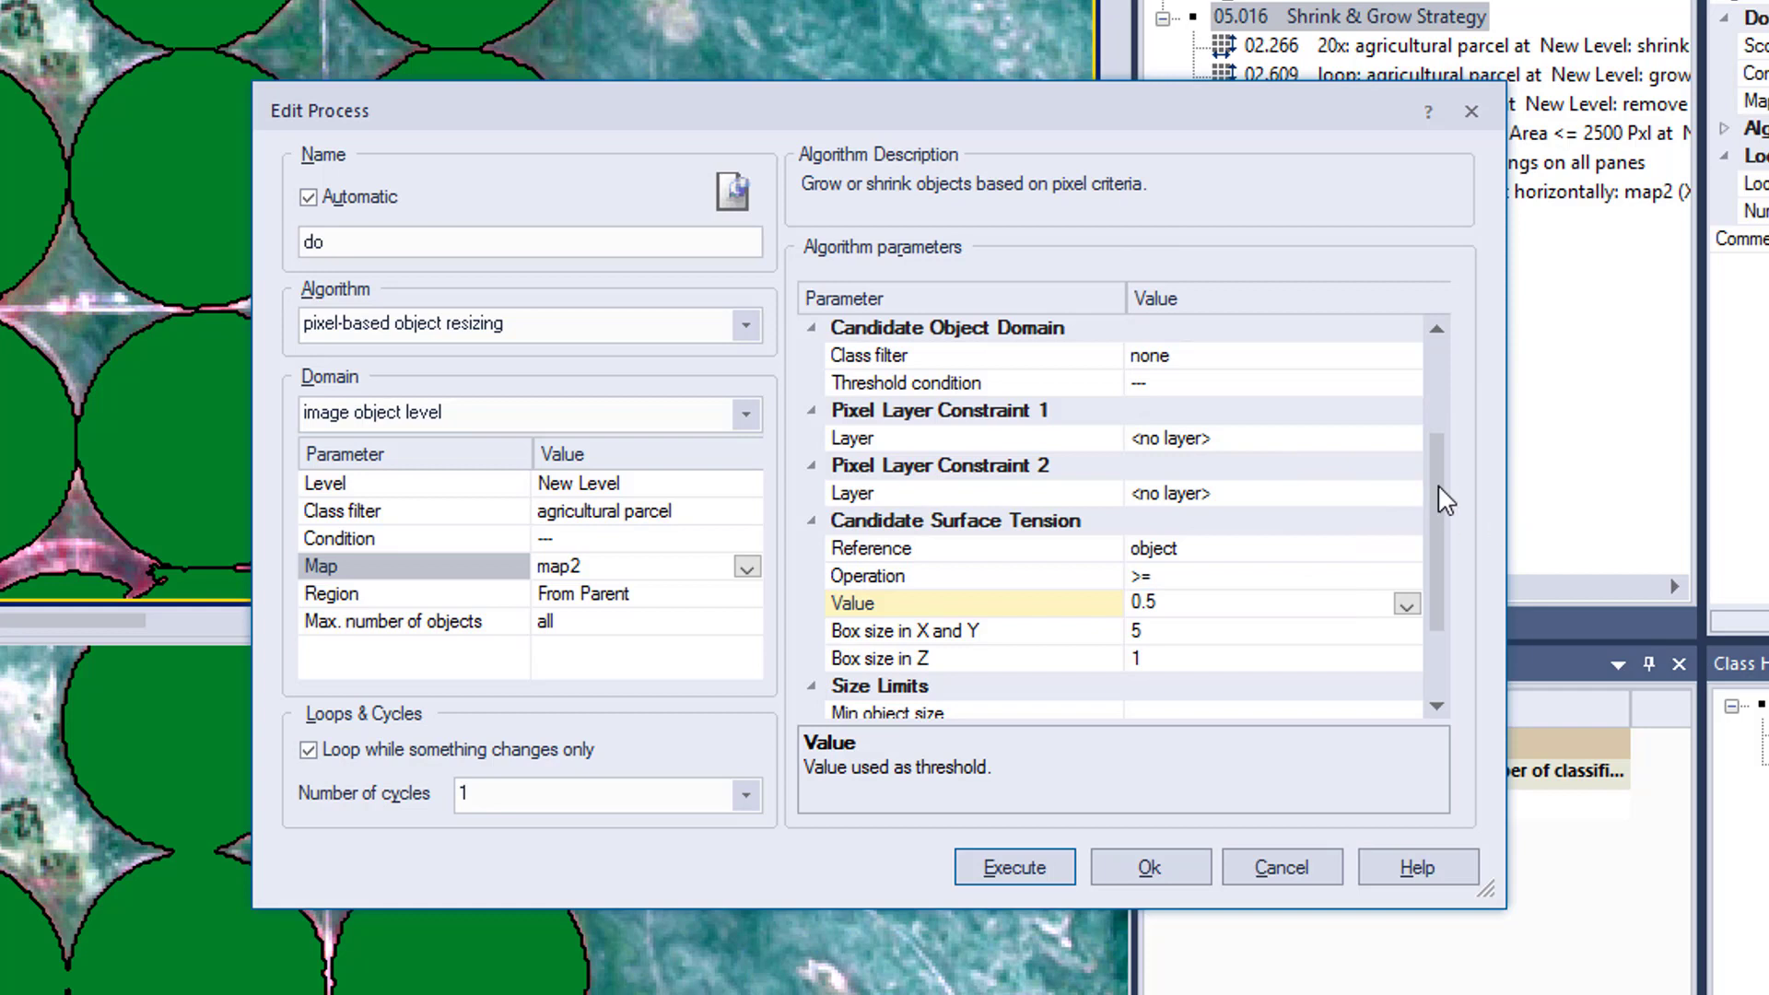
pyautogui.moveTo(1445, 500); pyautogui.dragTo(1437, 551)
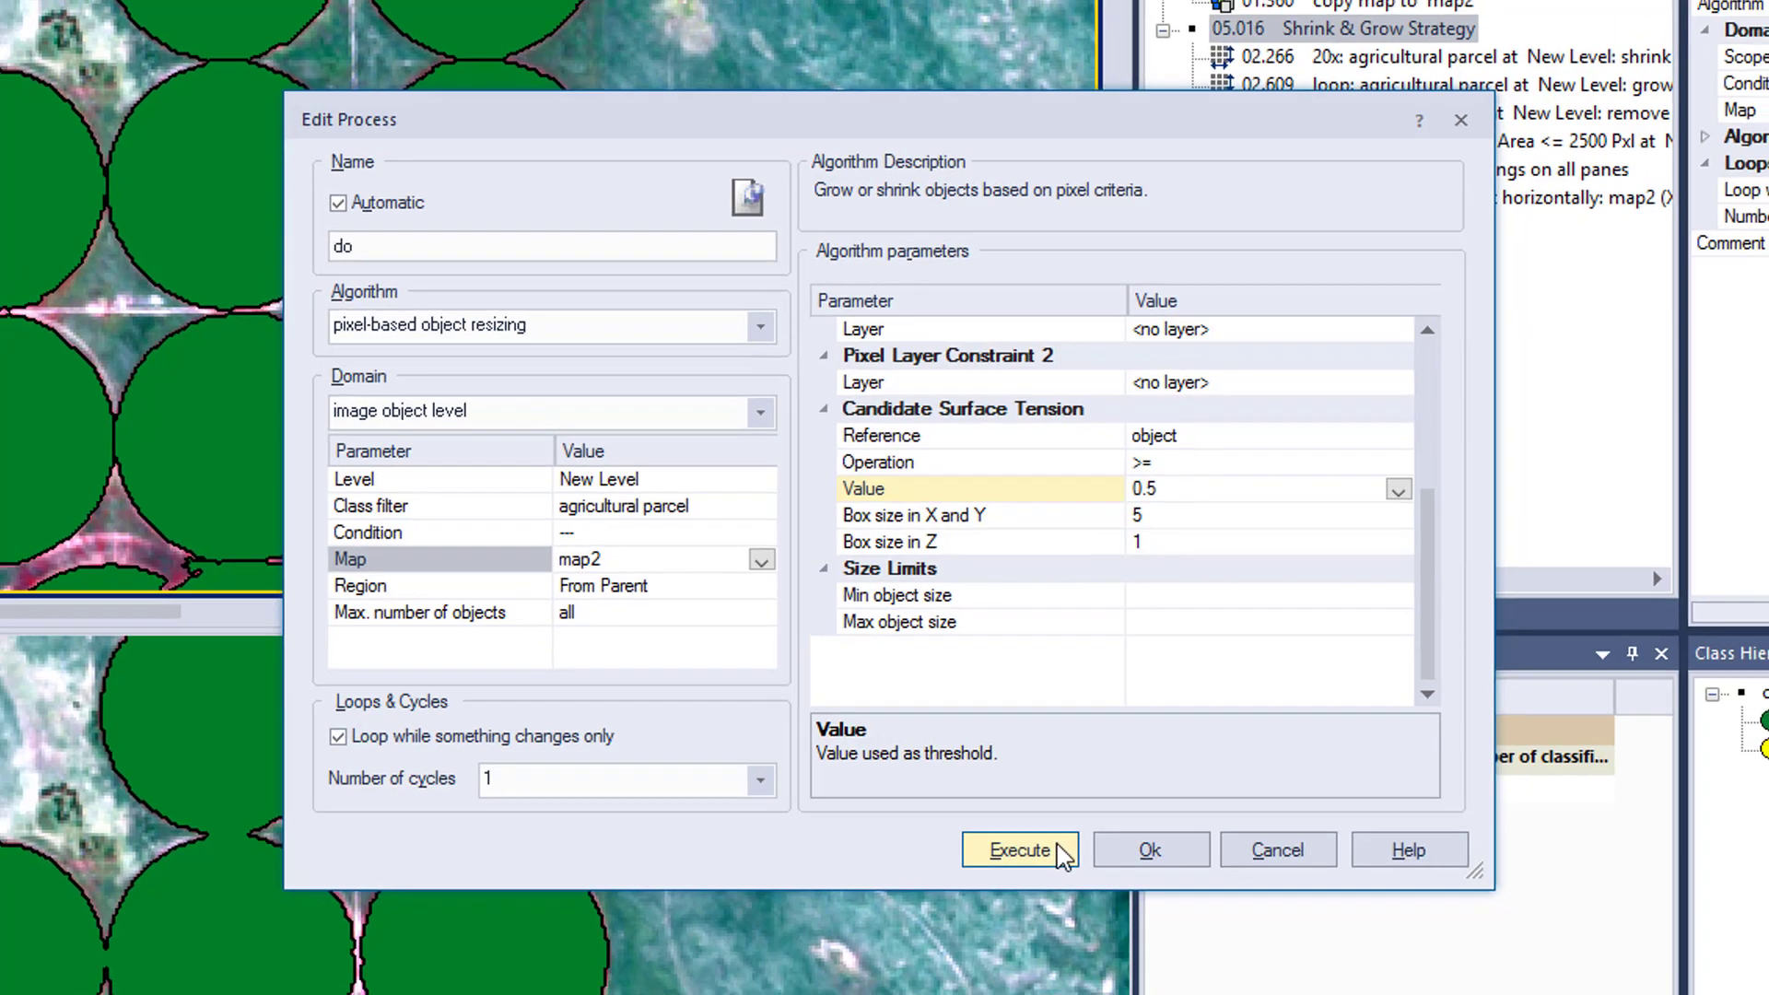
pyautogui.click(1014, 867)
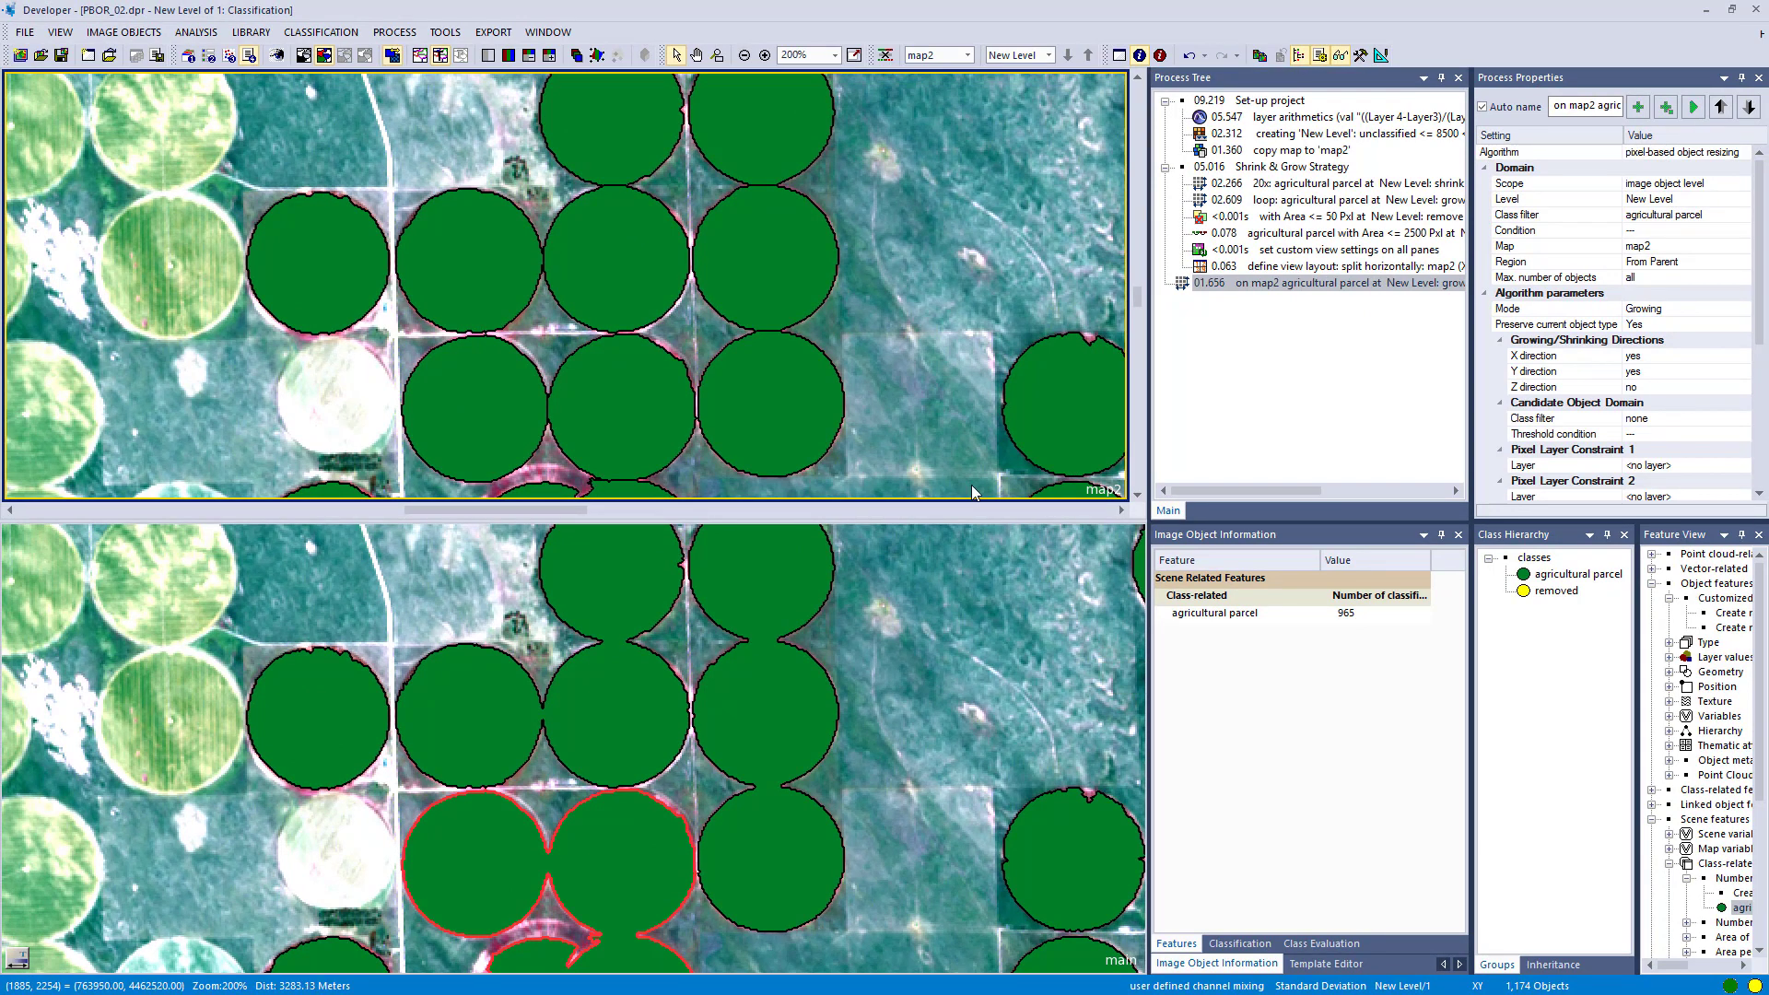
pyautogui.moveTo(870, 410); pyautogui.dragTo(490, 262)
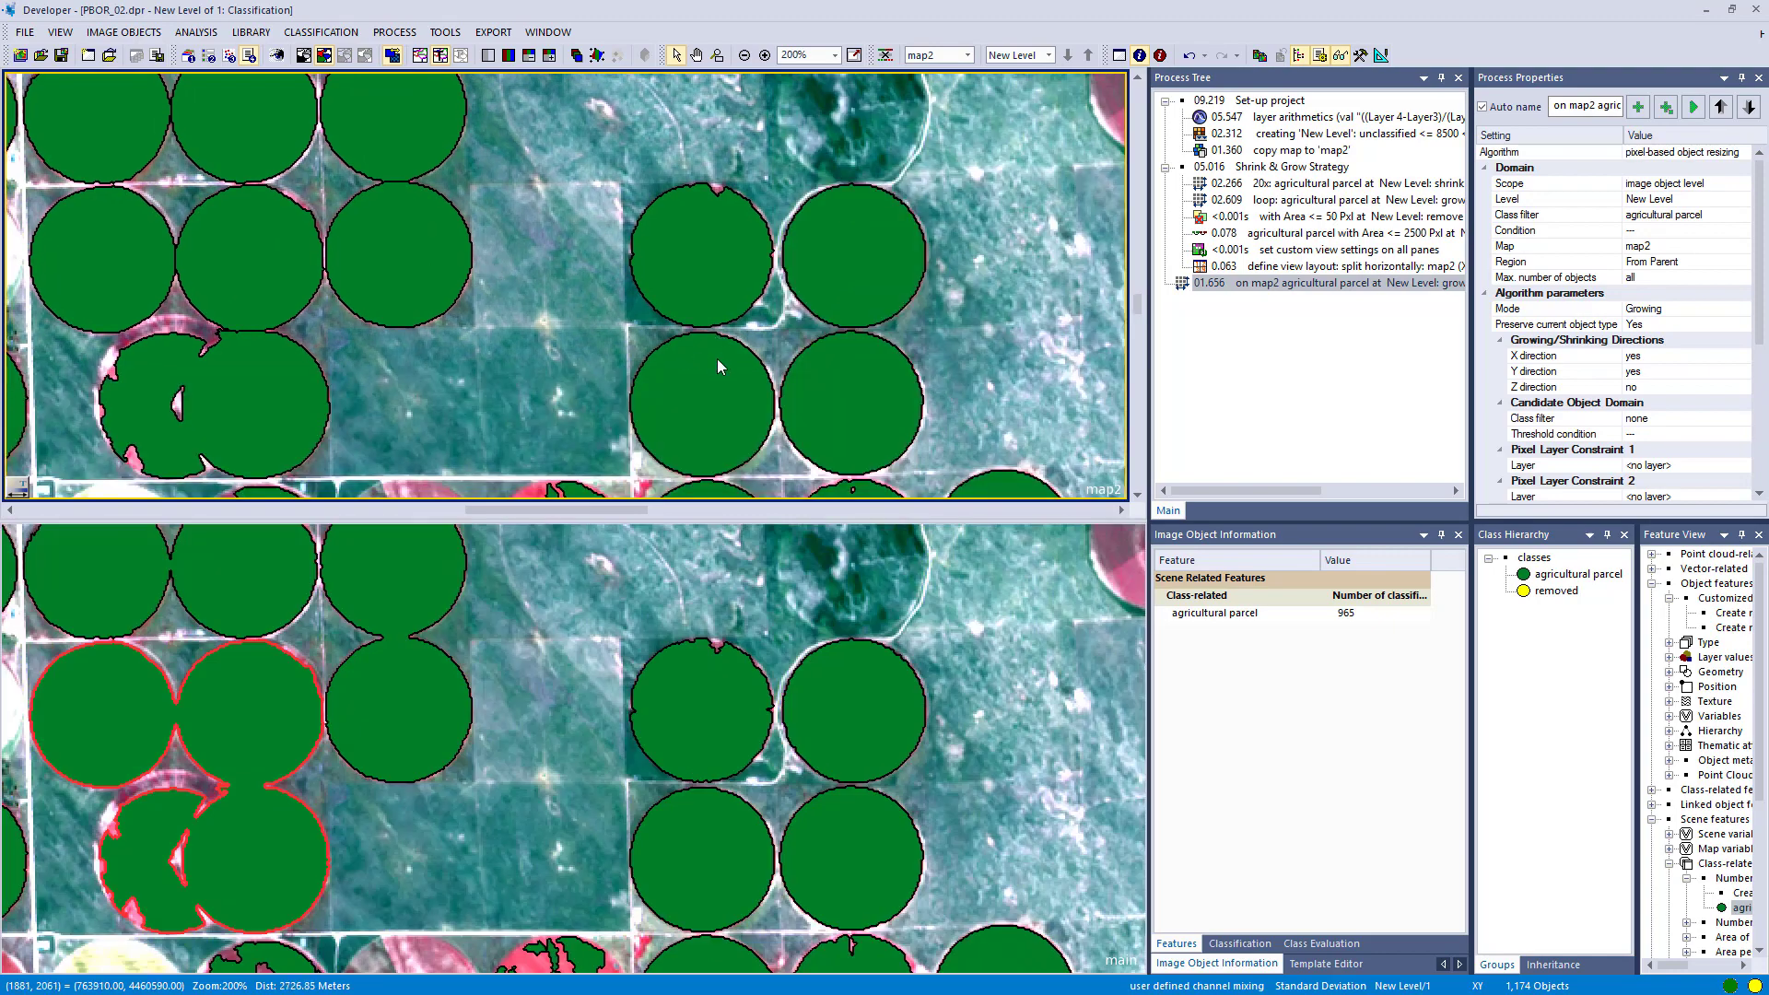
pyautogui.moveTo(745, 364); pyautogui.dragTo(739, 295)
pyautogui.moveTo(863, 300); pyautogui.dragTo(853, 286)
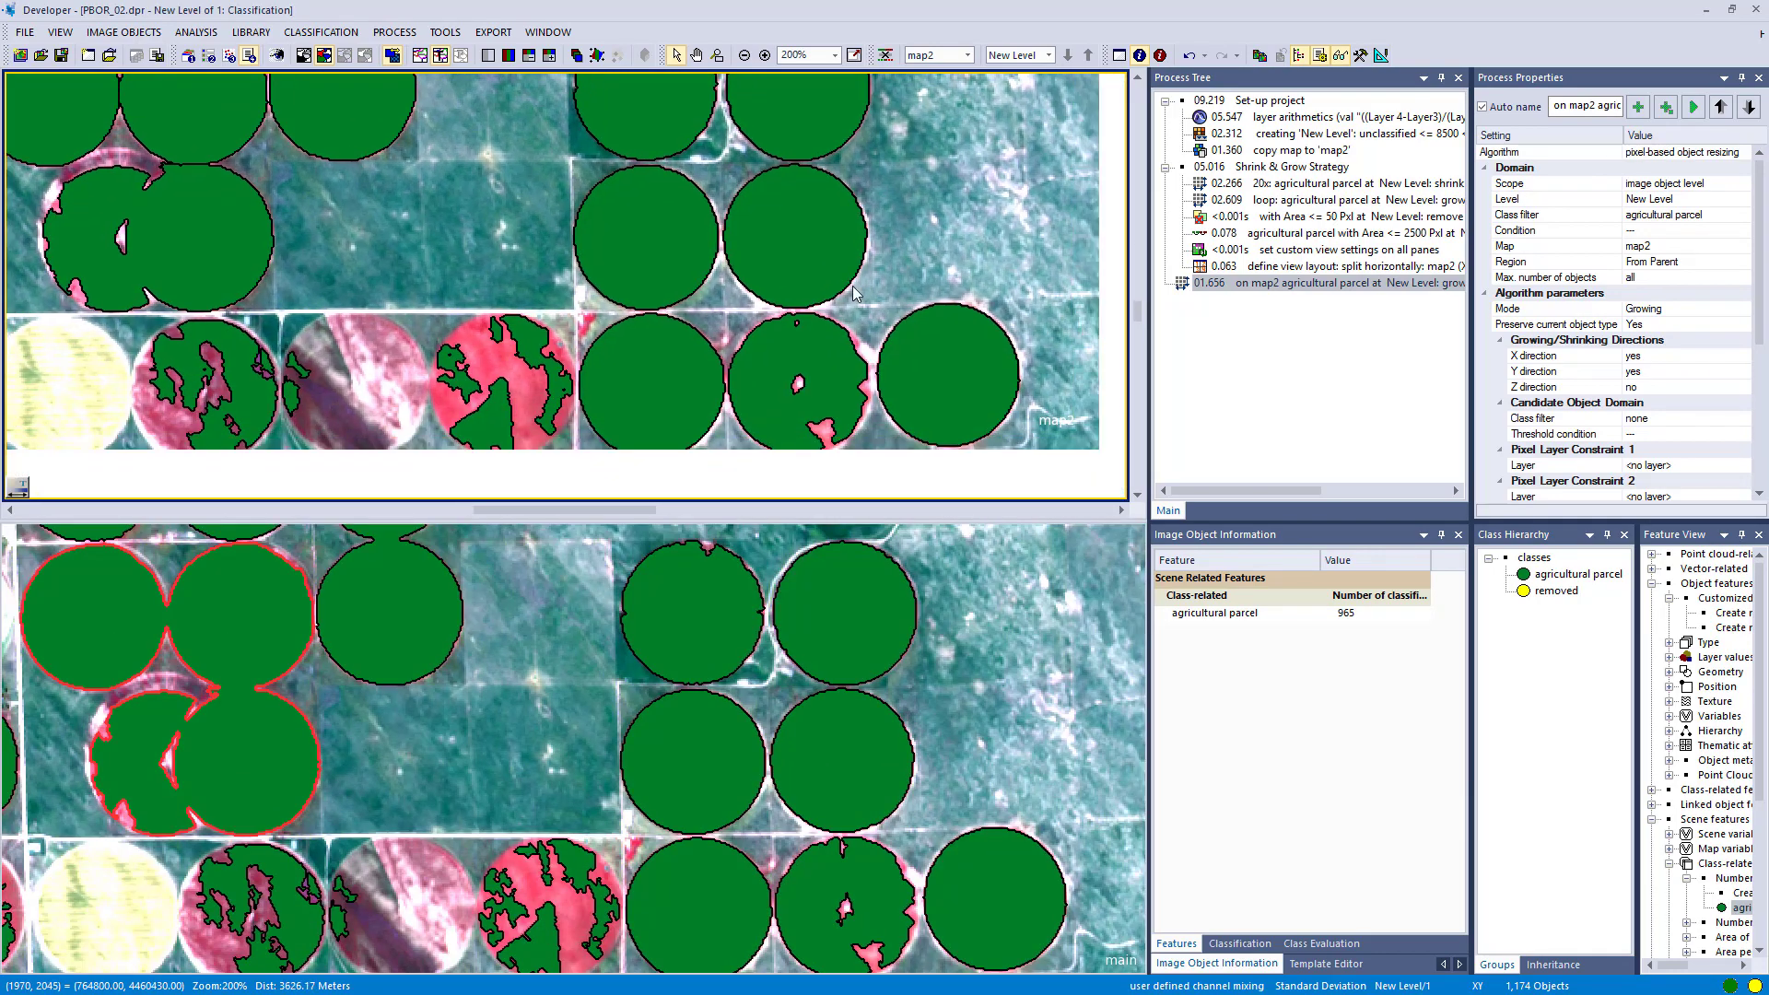
pyautogui.scroll(4, 822, 393)
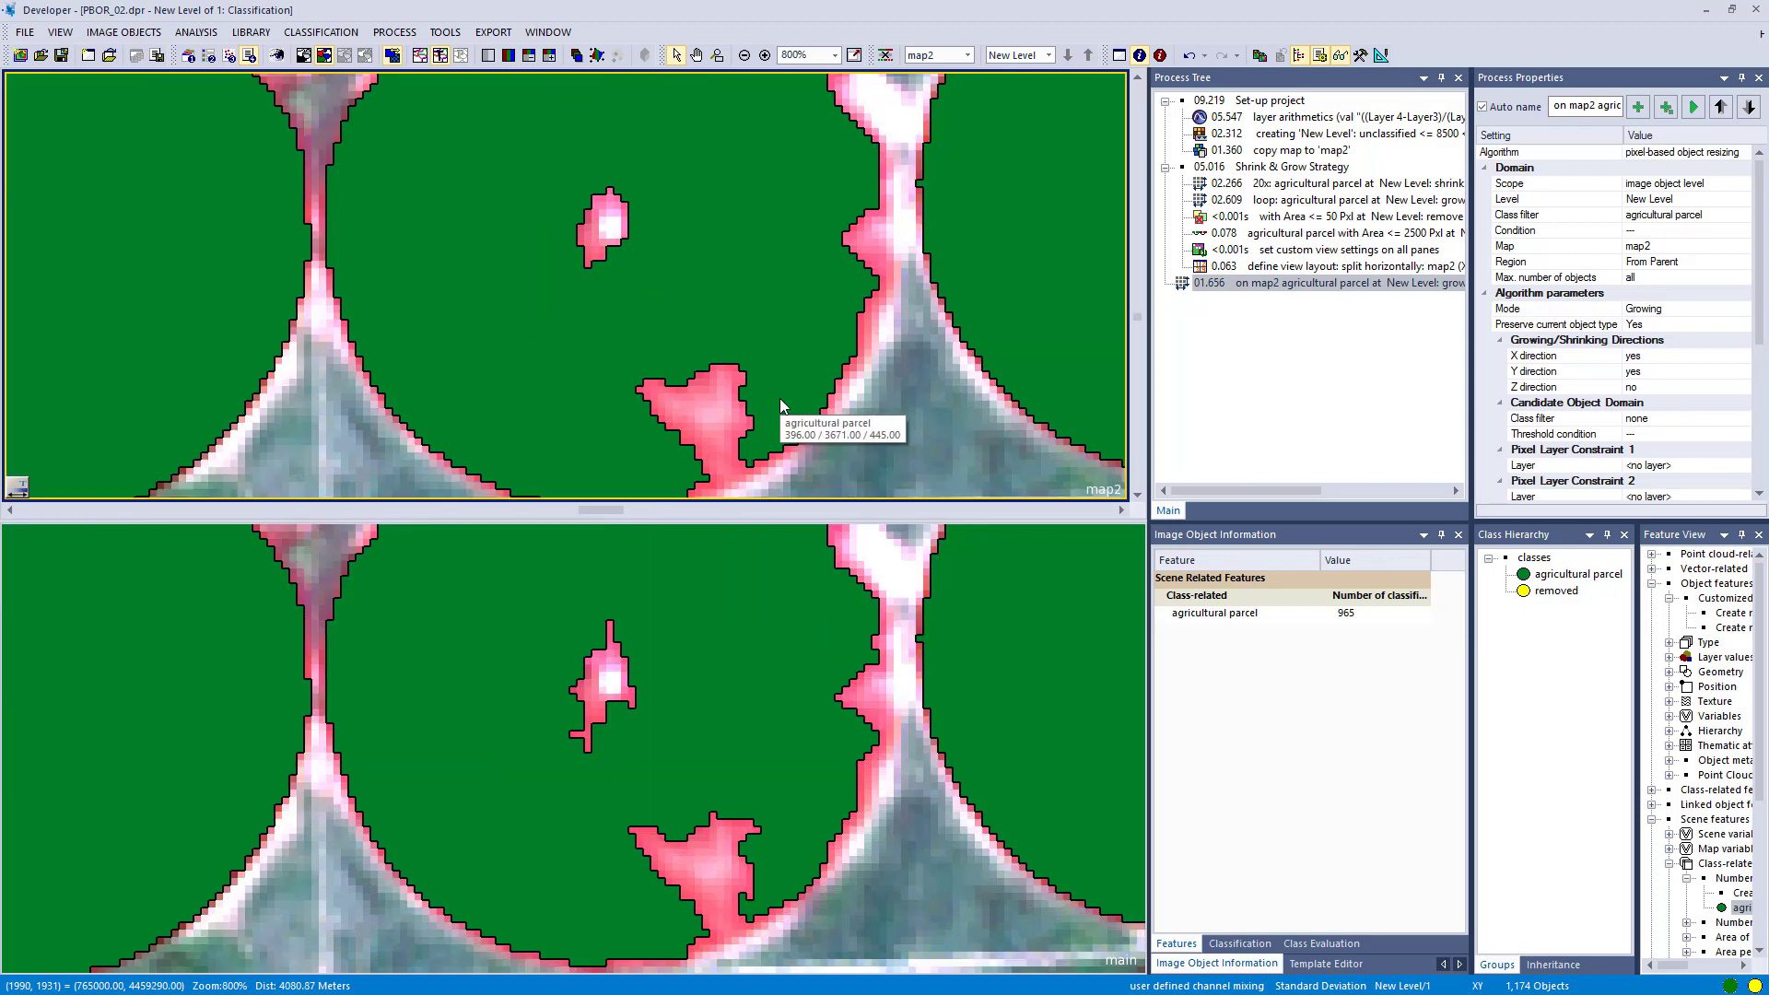
pyautogui.moveTo(667, 256); pyautogui.dragTo(605, 389)
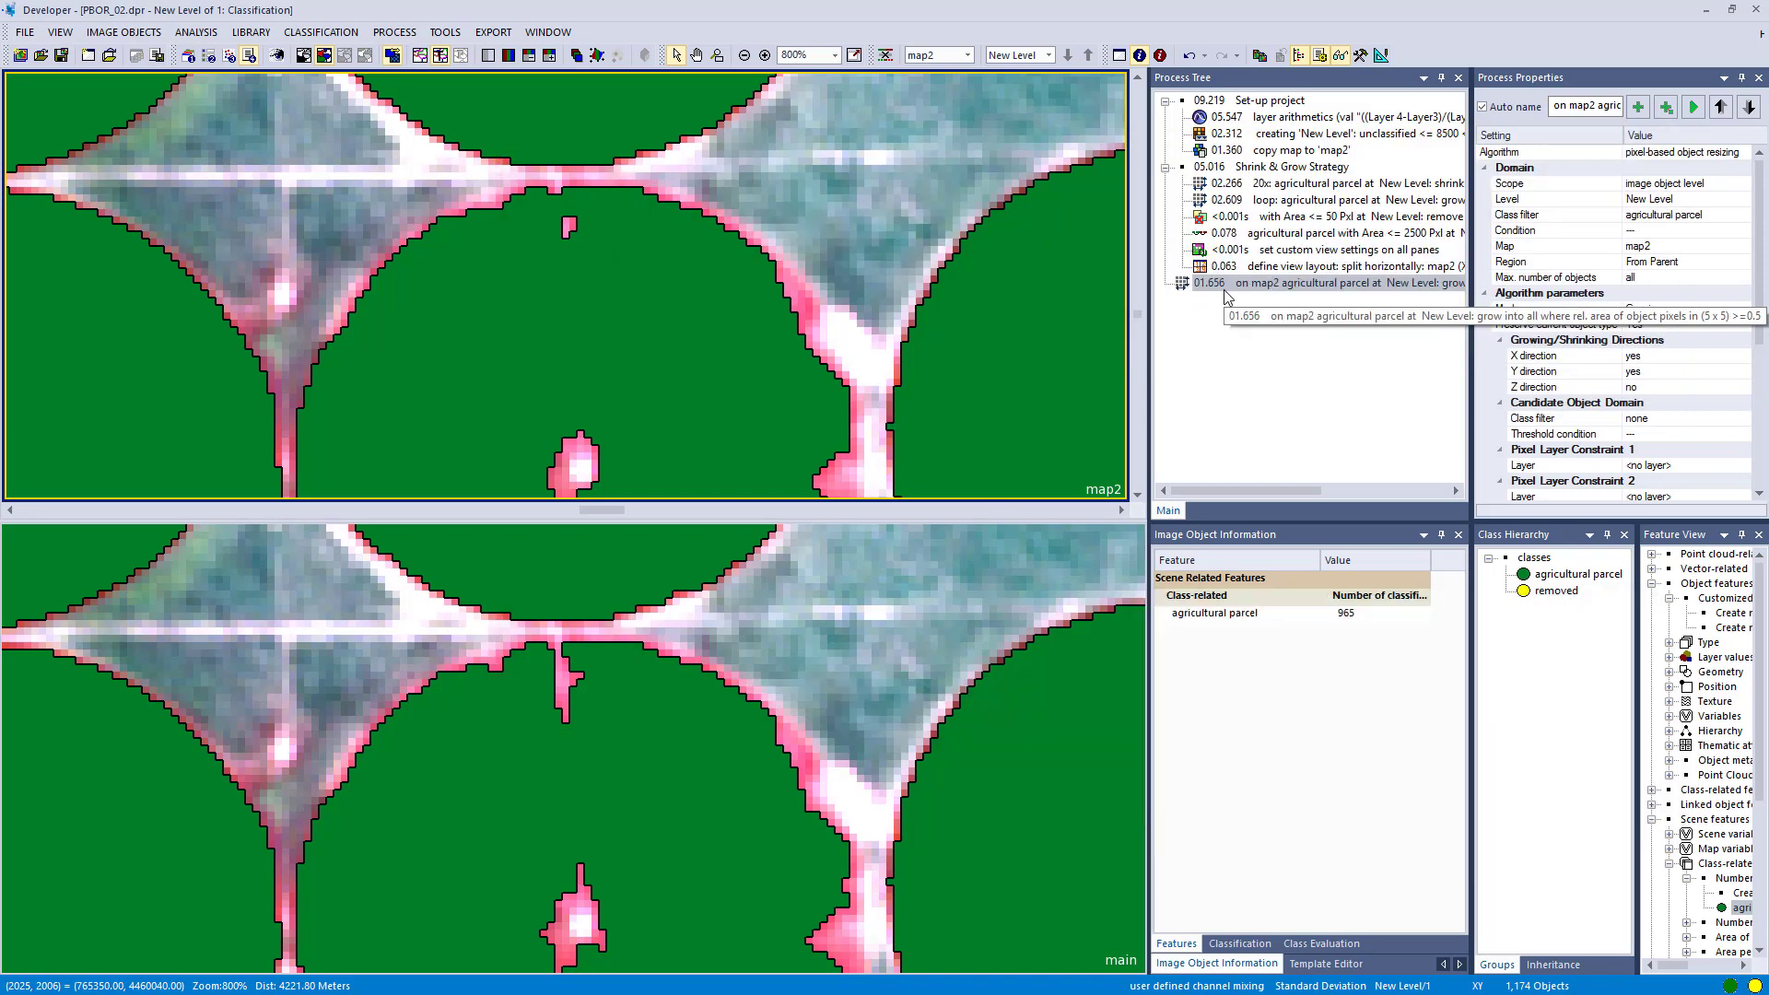
# Step: Change the growing process to 30 cycles and rerun it on map2
pyautogui.doubleClick(1225, 286)
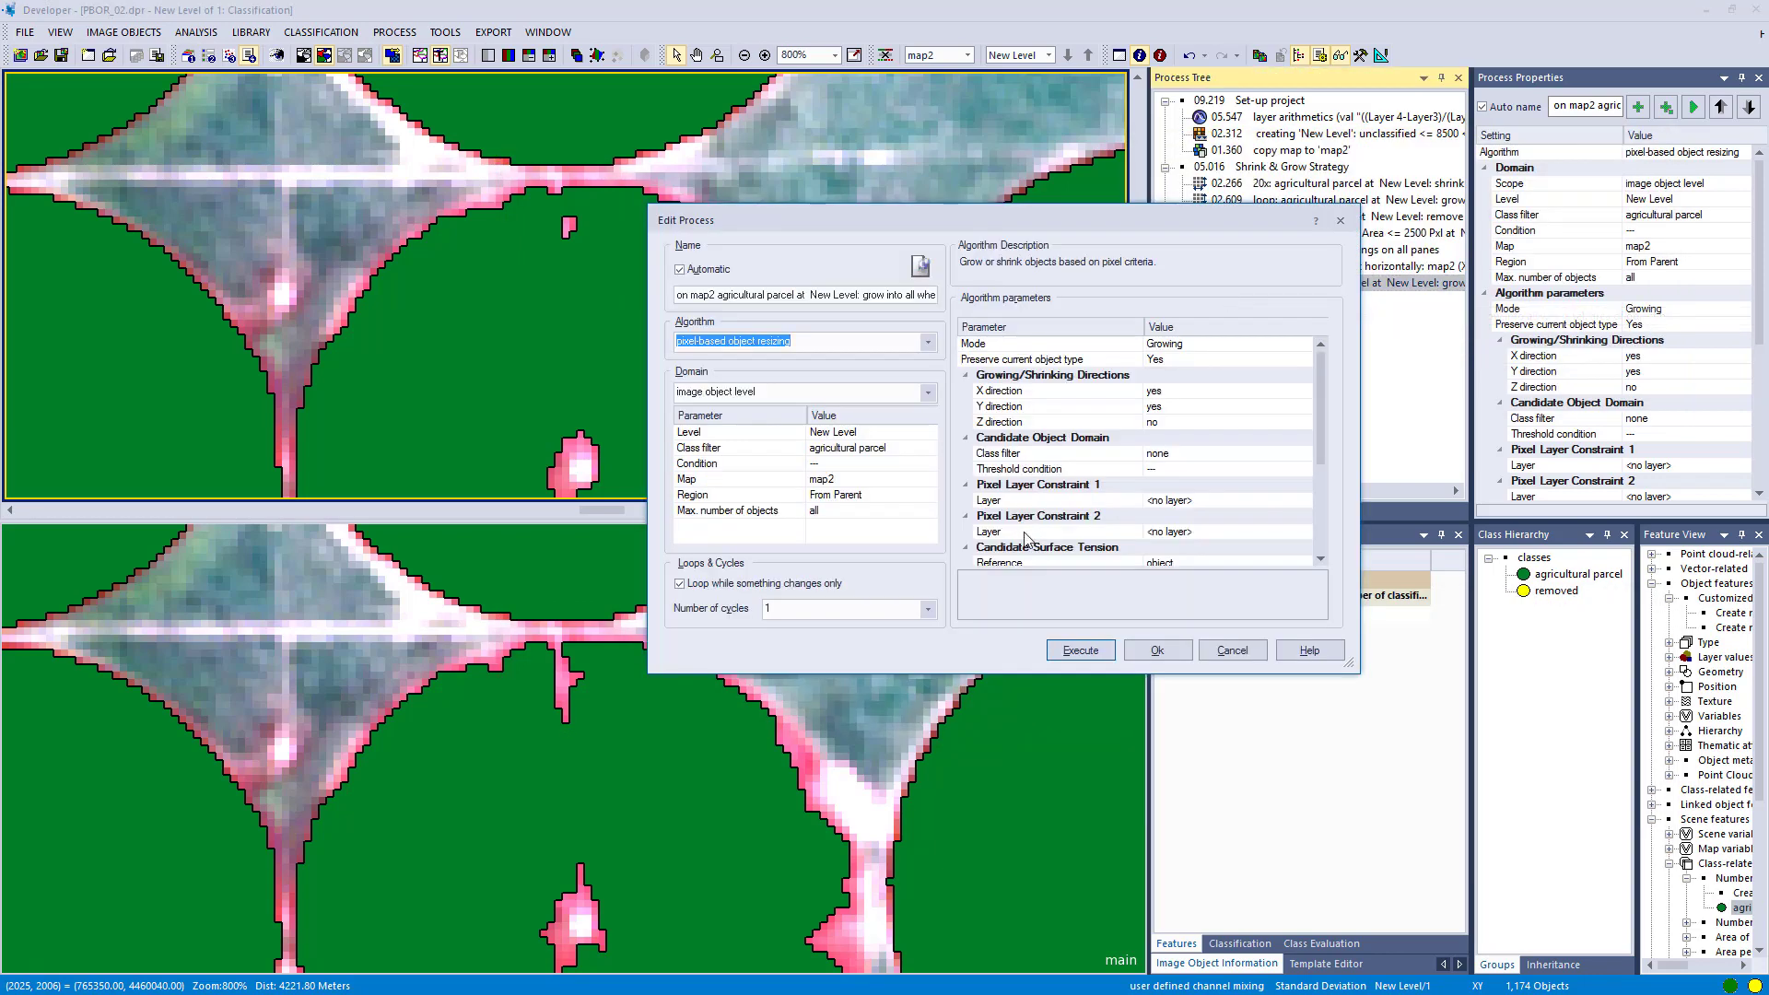
pyautogui.doubleClick(895, 612)
pyautogui.write('30')
pyautogui.click(1080, 650)
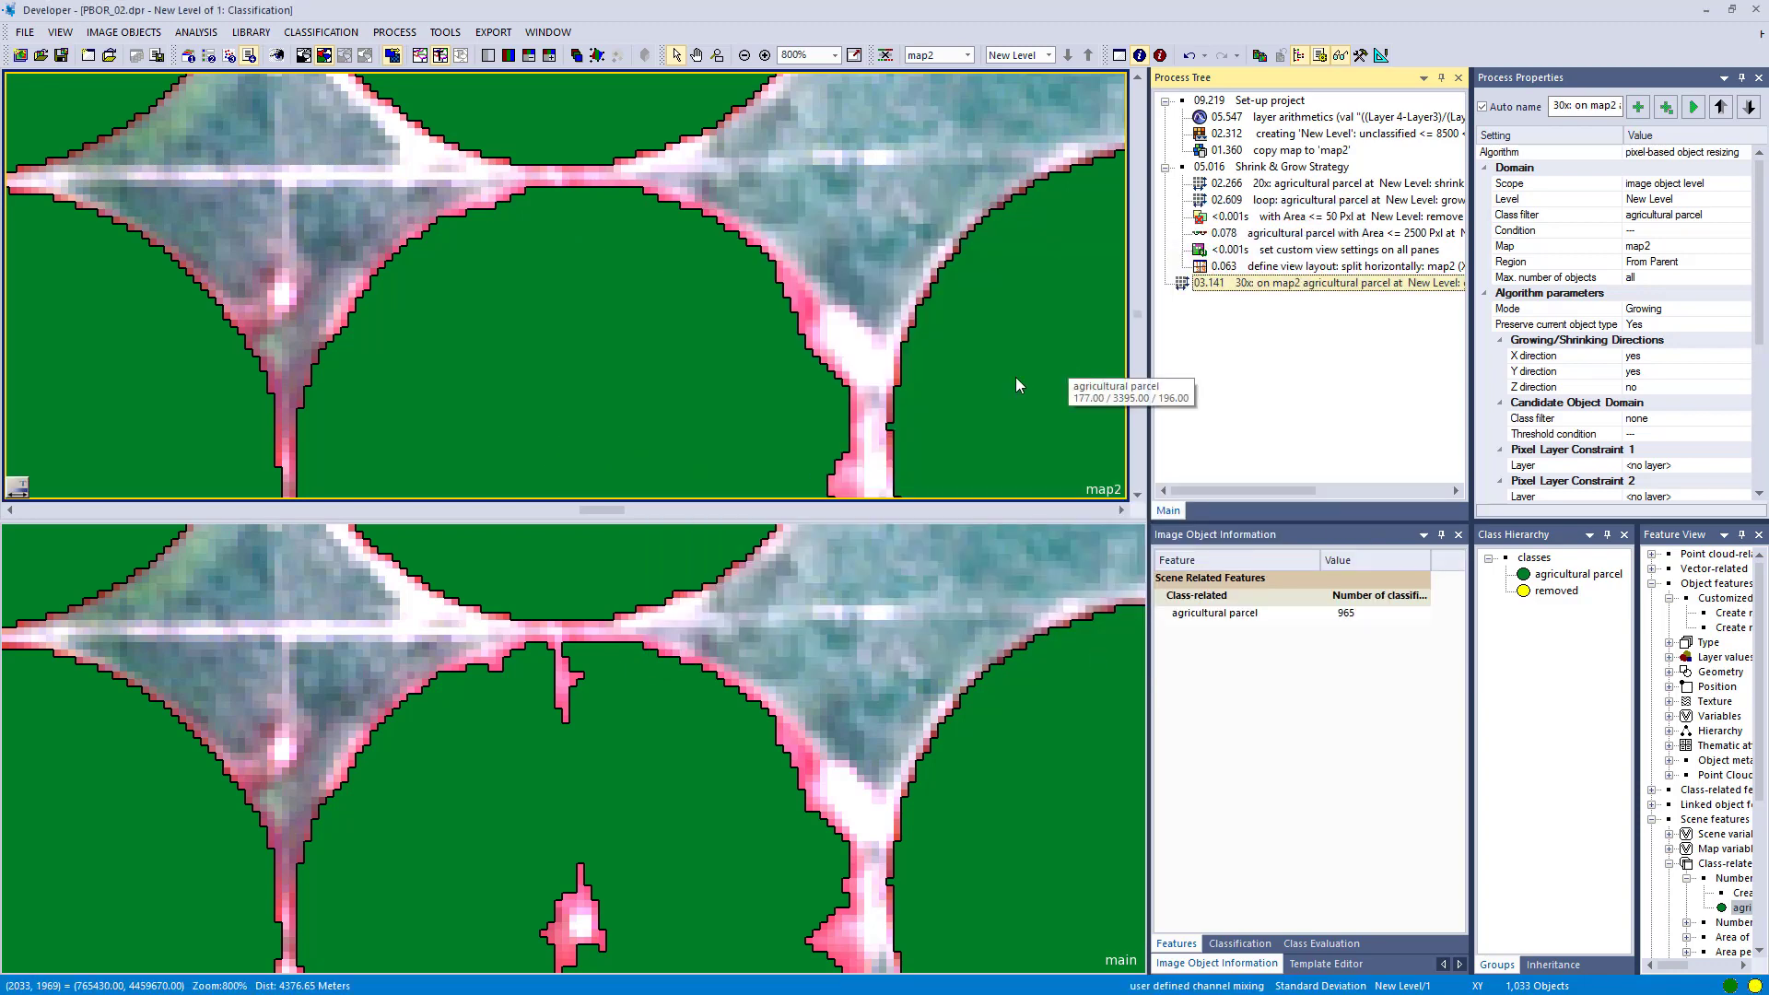
pyautogui.scroll(-3, 794, 361)
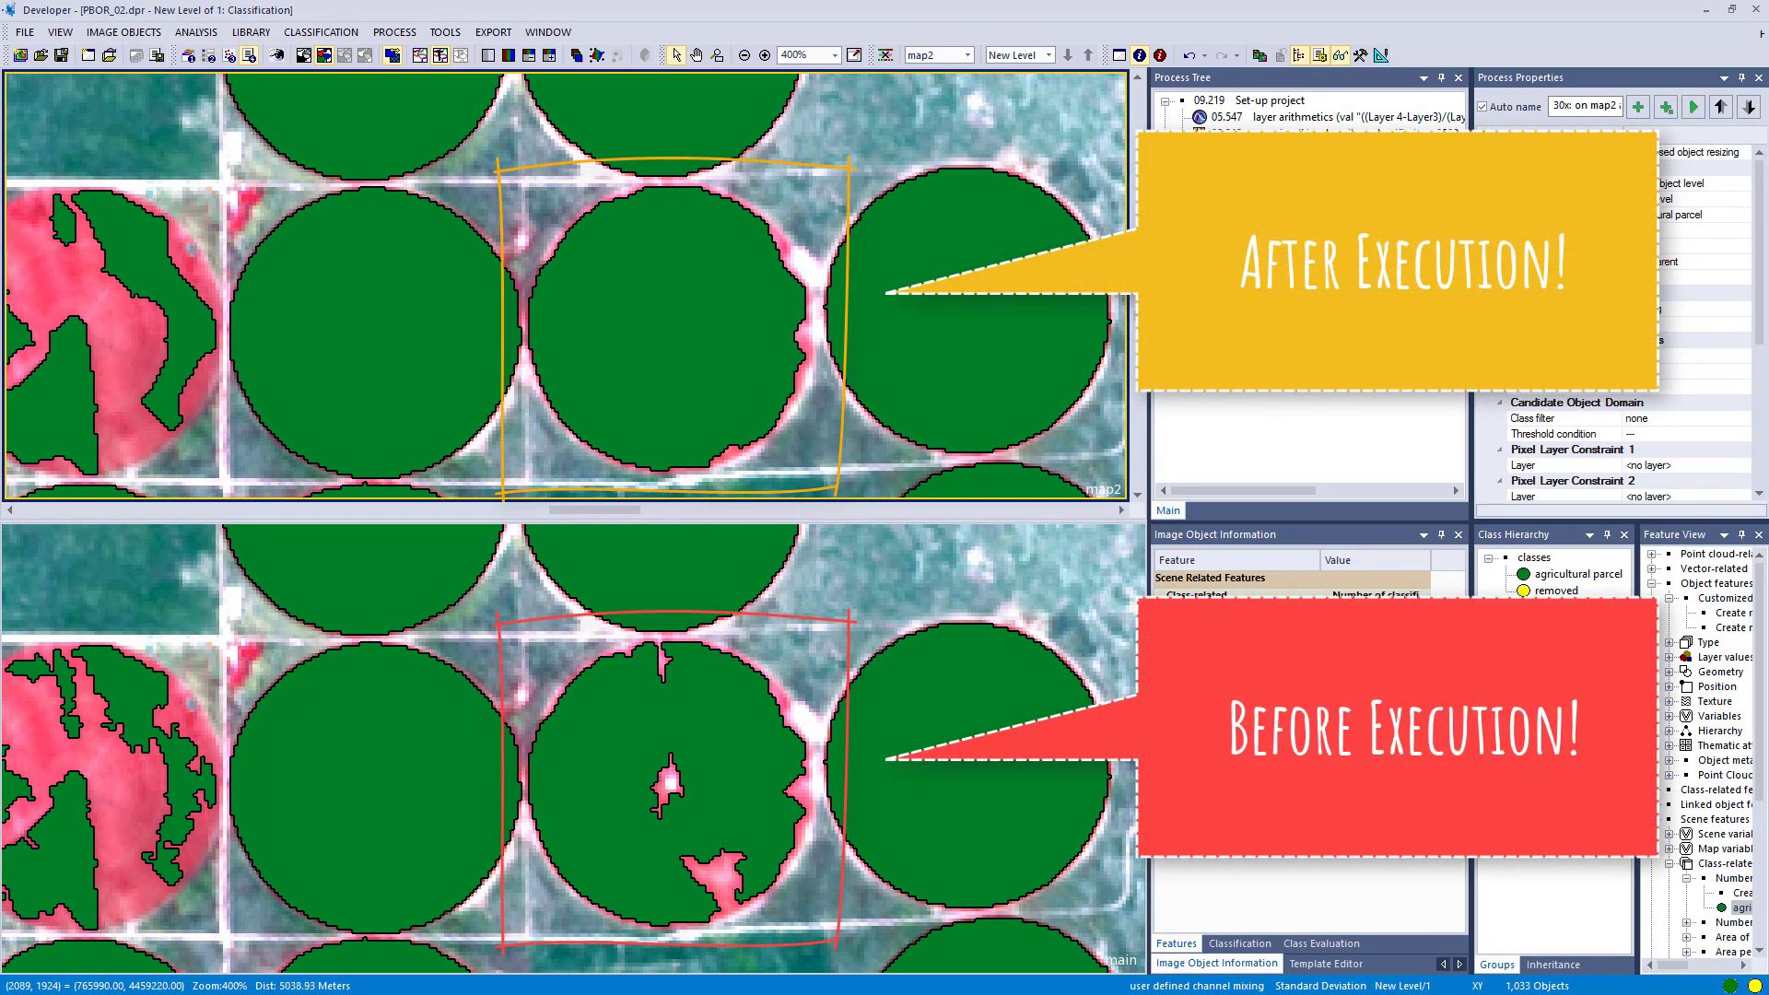
# Step: Inspect the filled circular fields, then copy and paste the growing process 03.141
pyautogui.scroll(-1, 617, 373)
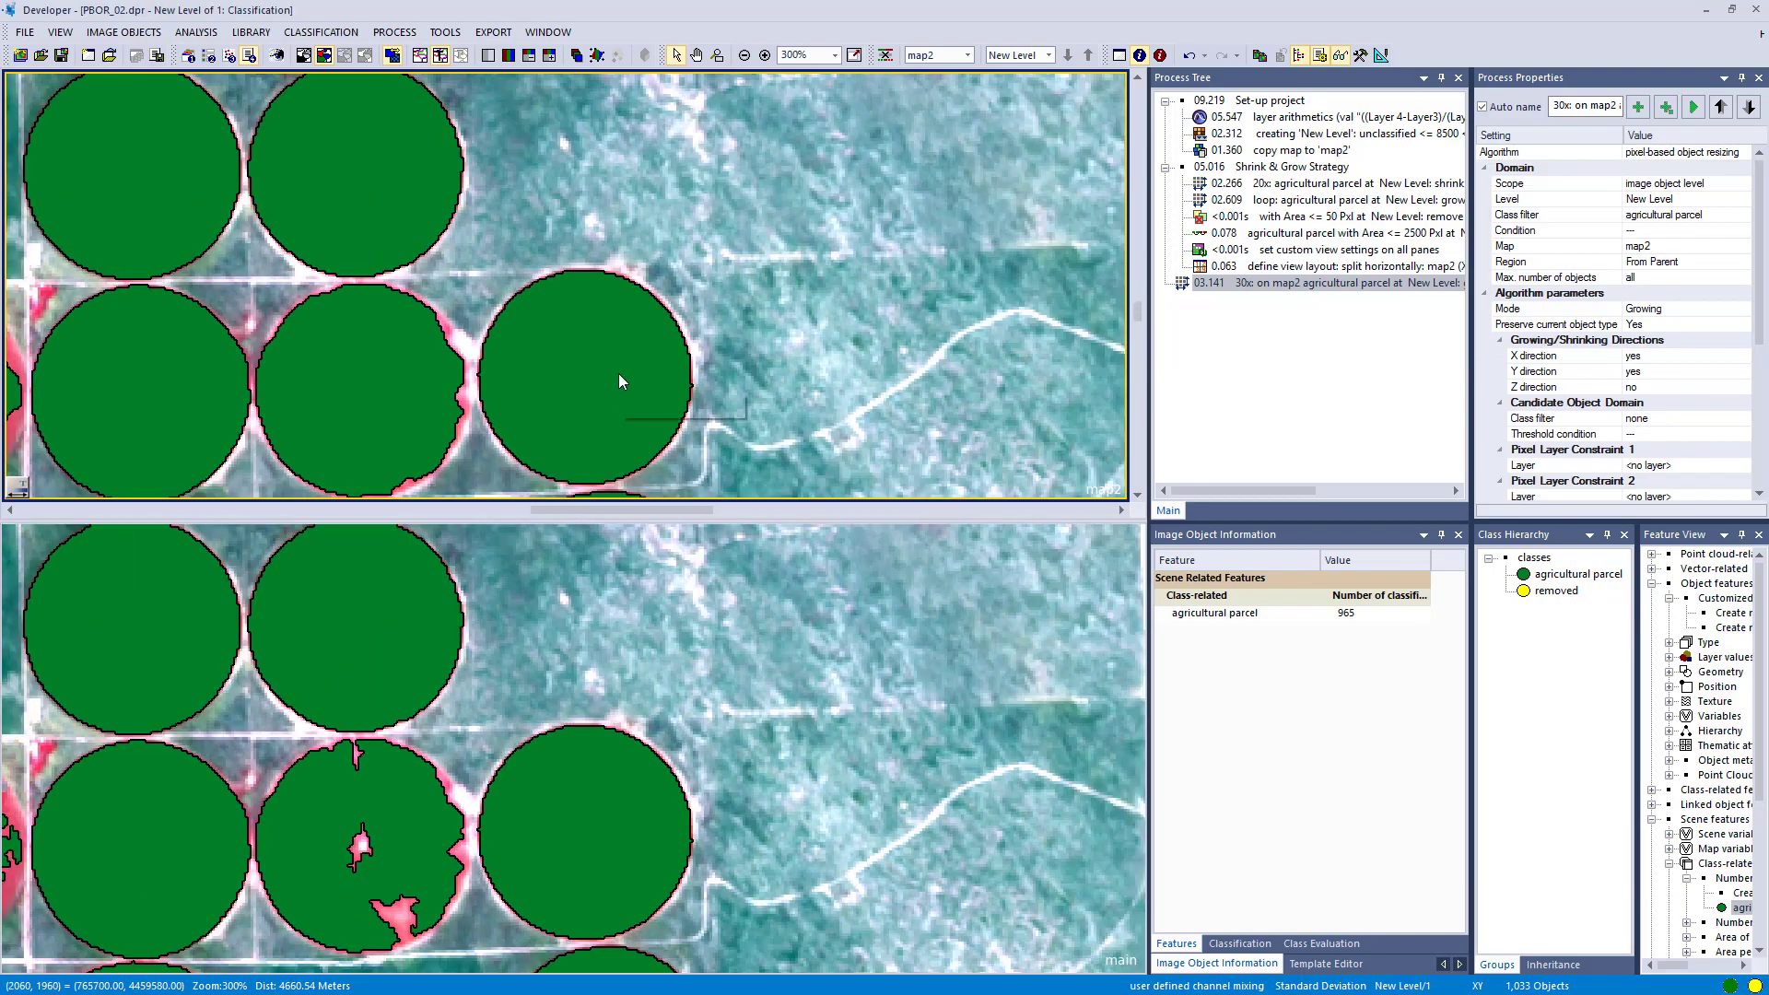
pyautogui.scroll(-2, 618, 373)
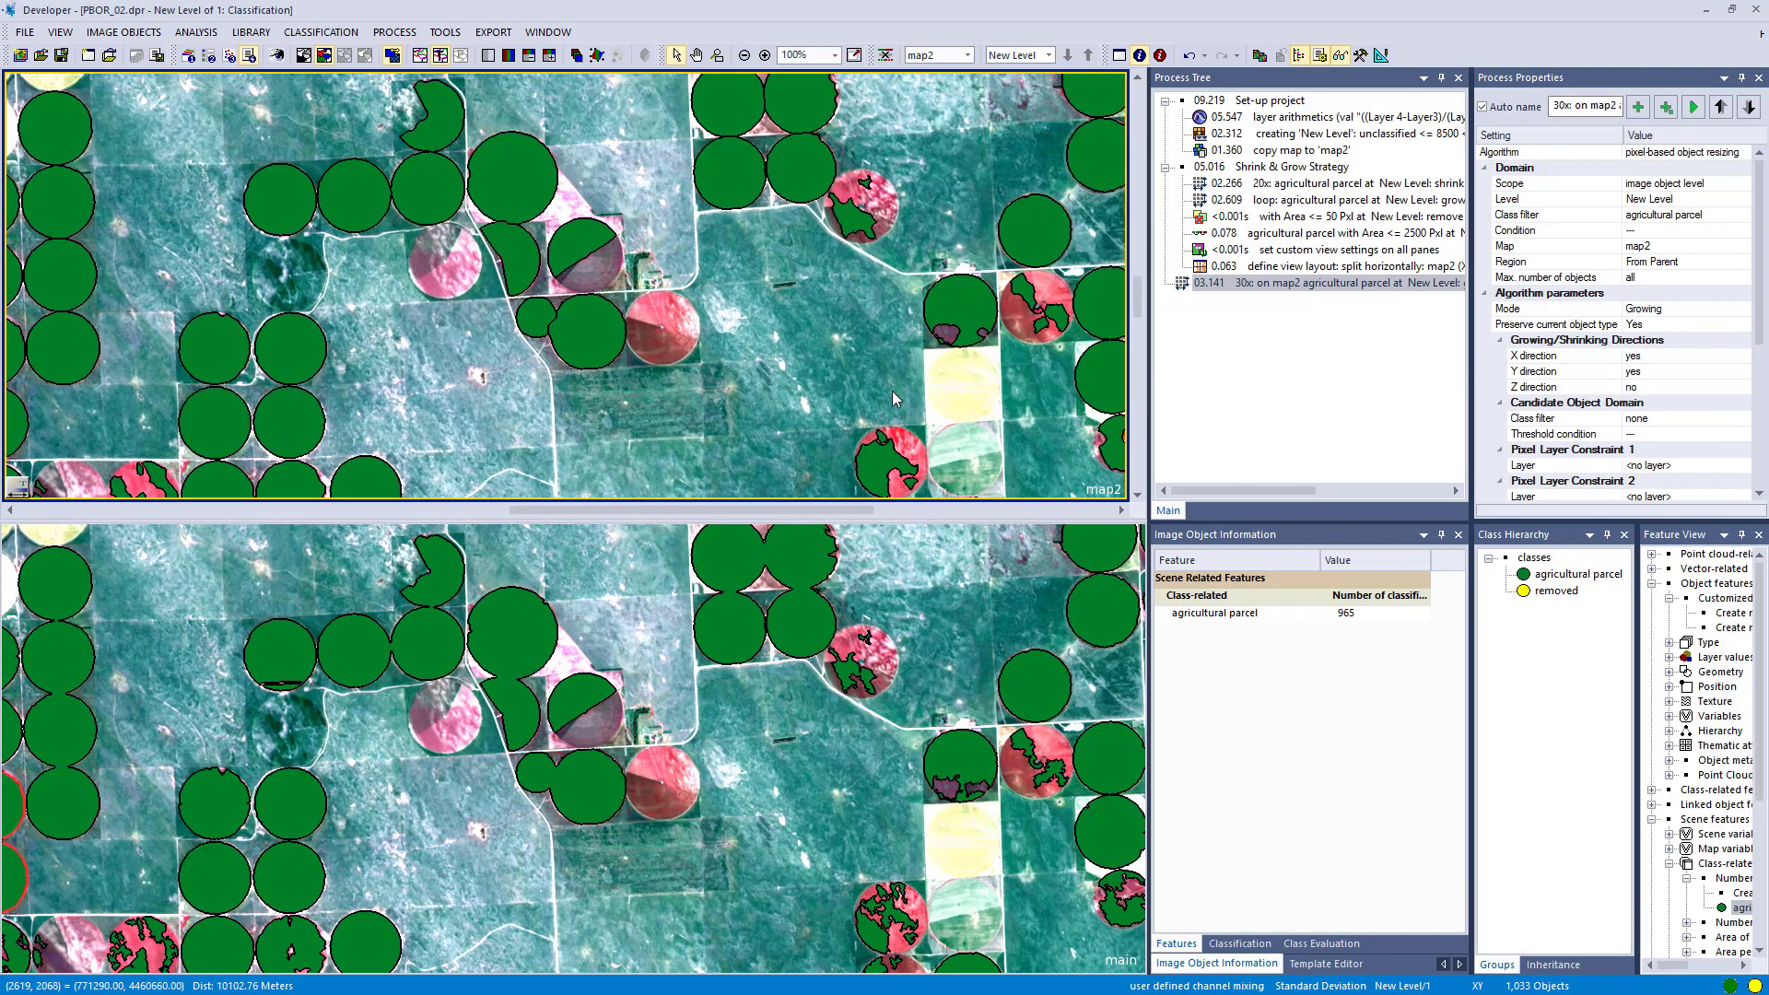
pyautogui.scroll(4, 721, 396)
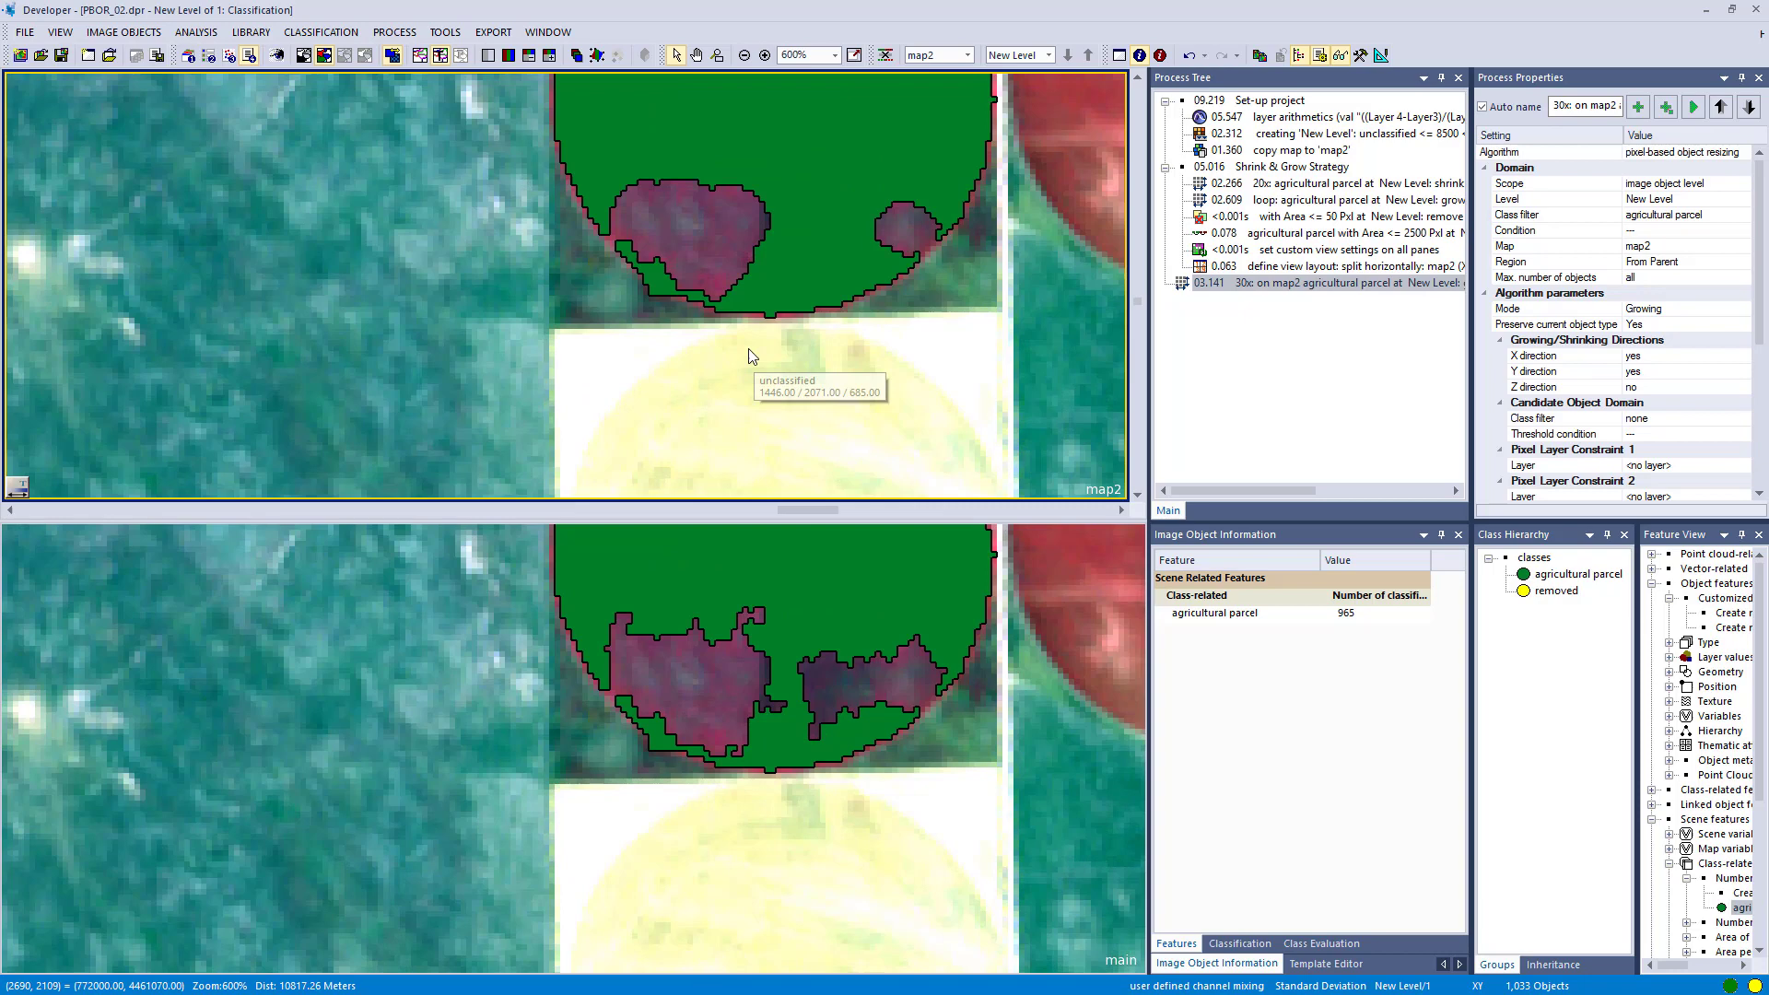
pyautogui.moveTo(779, 250); pyautogui.dragTo(659, 383)
pyautogui.scroll(-1, 695, 356)
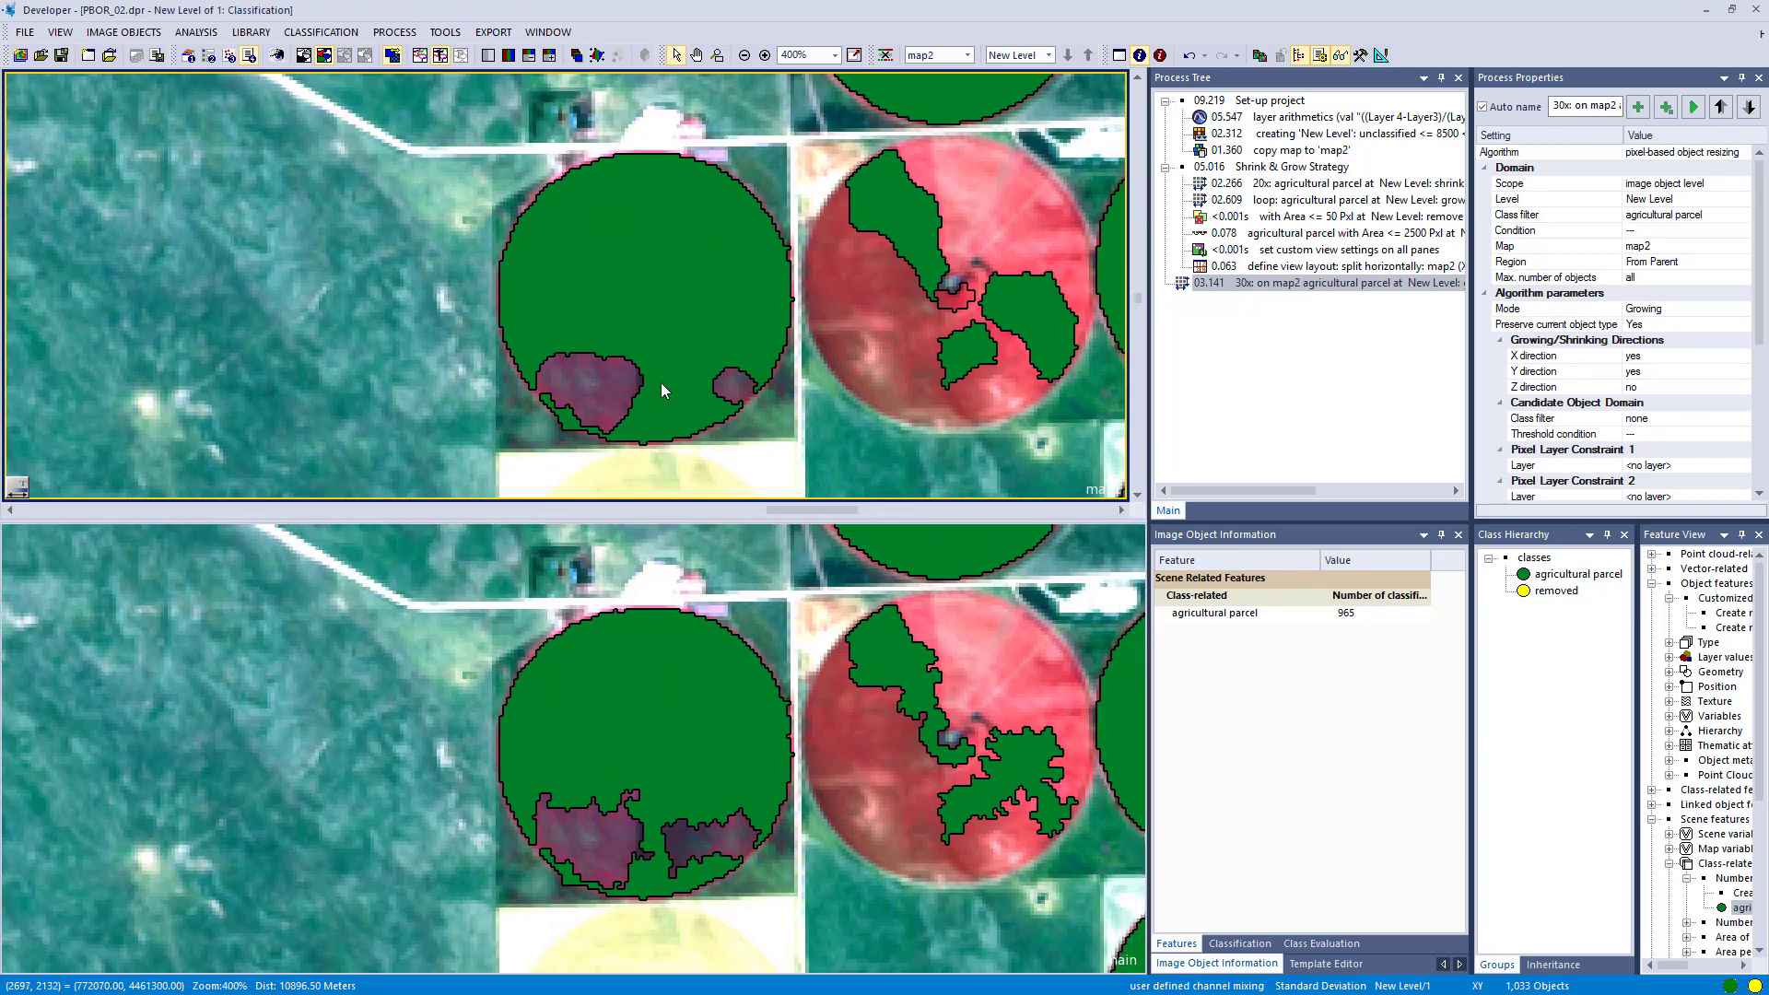
pyautogui.scroll(1, 661, 383)
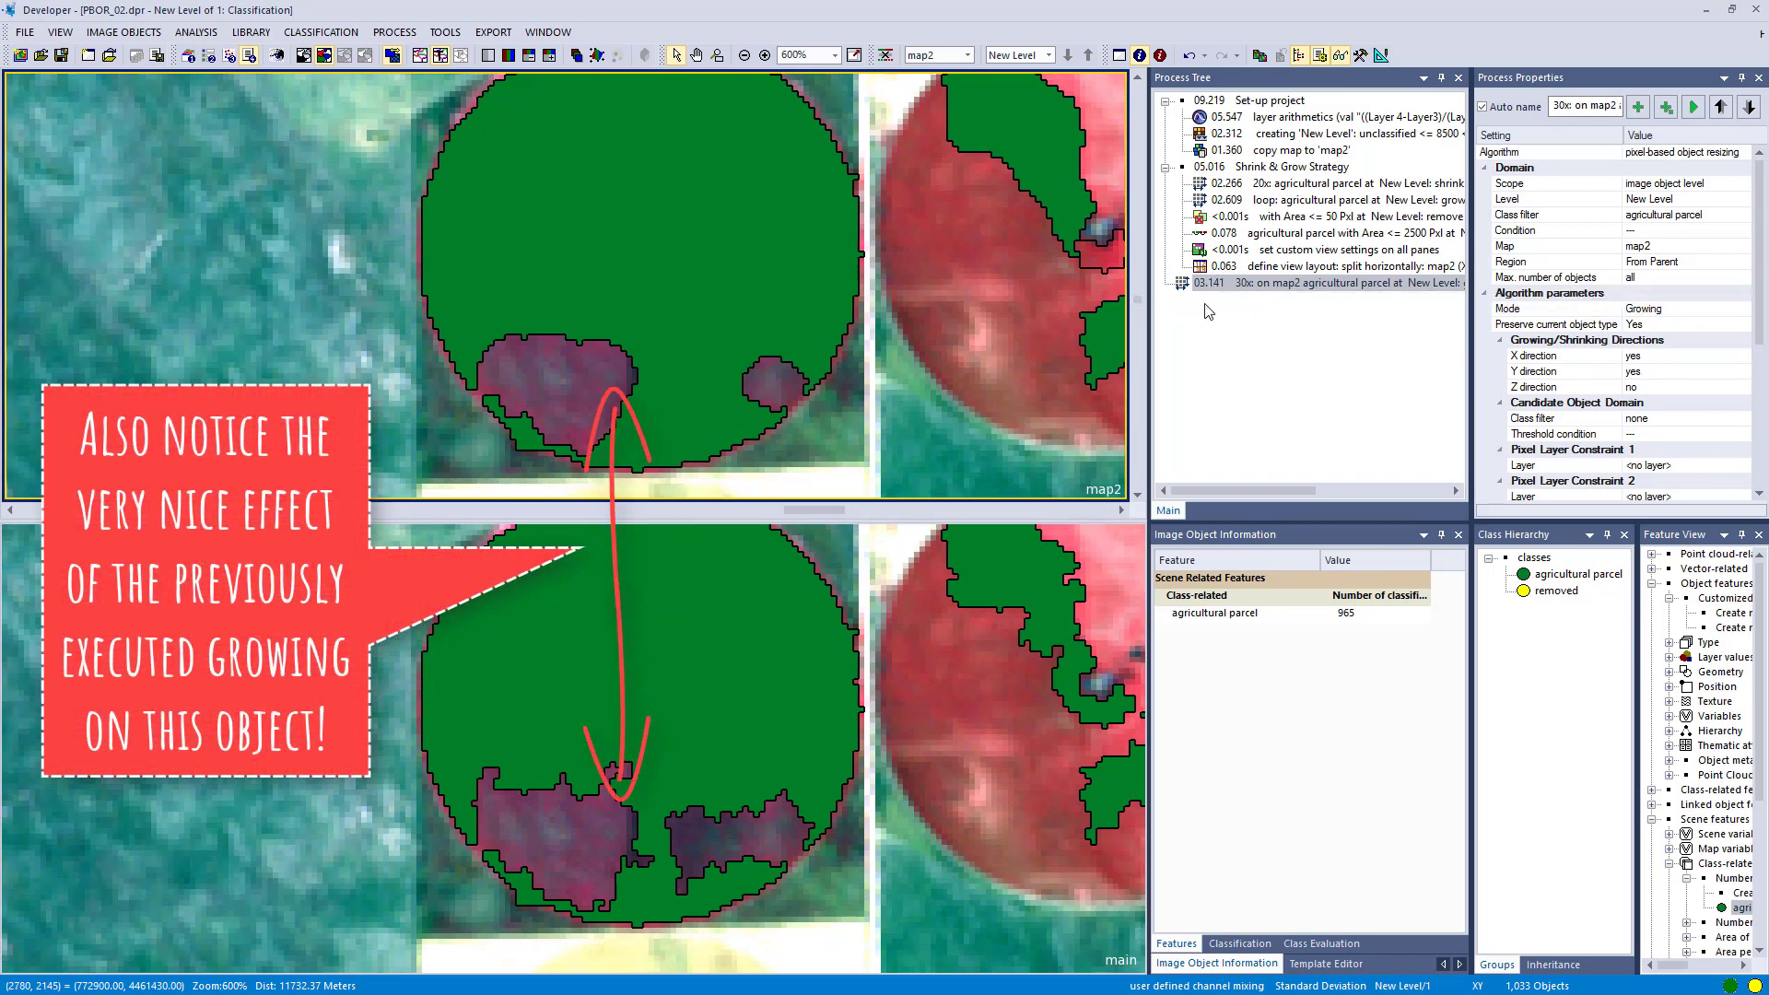
pyautogui.press('F5')
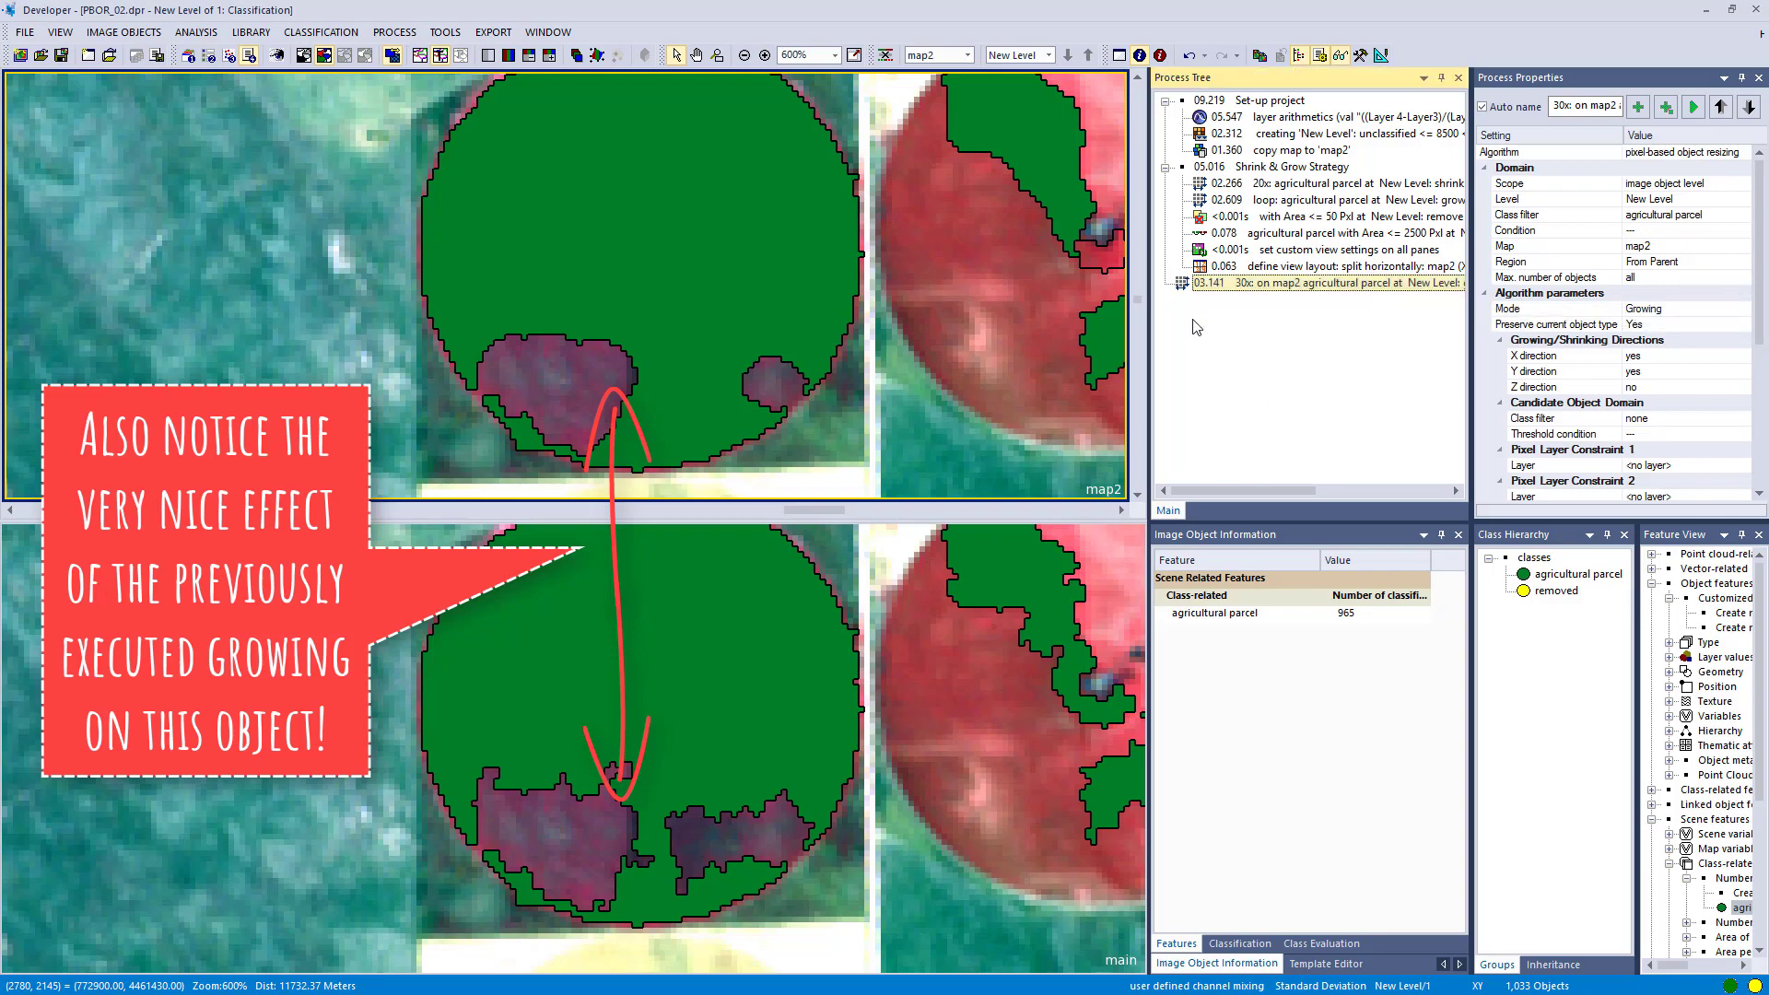
pyautogui.hotkey('ctrl', 'v')
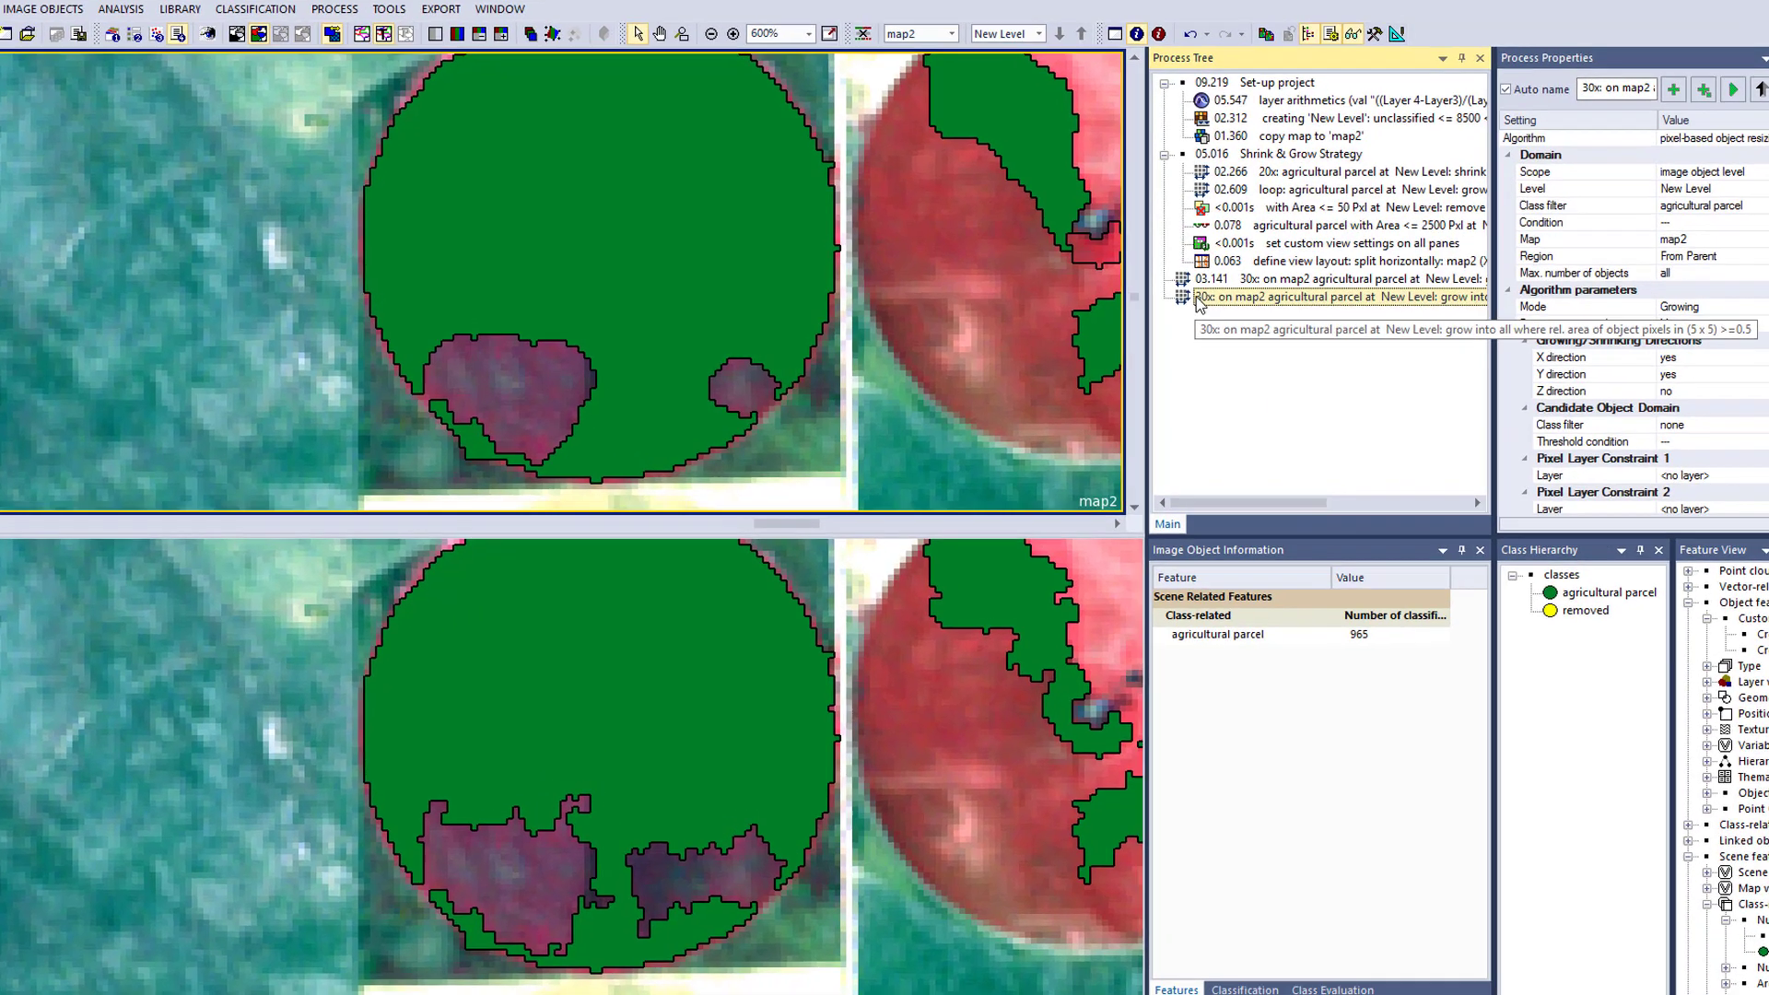
# Step: Set the copied process to Shrinking, new class removed, operation <= 0.5, and execute it
pyautogui.doubleClick(1200, 304)
pyautogui.click(1304, 346)
pyautogui.click(1314, 346)
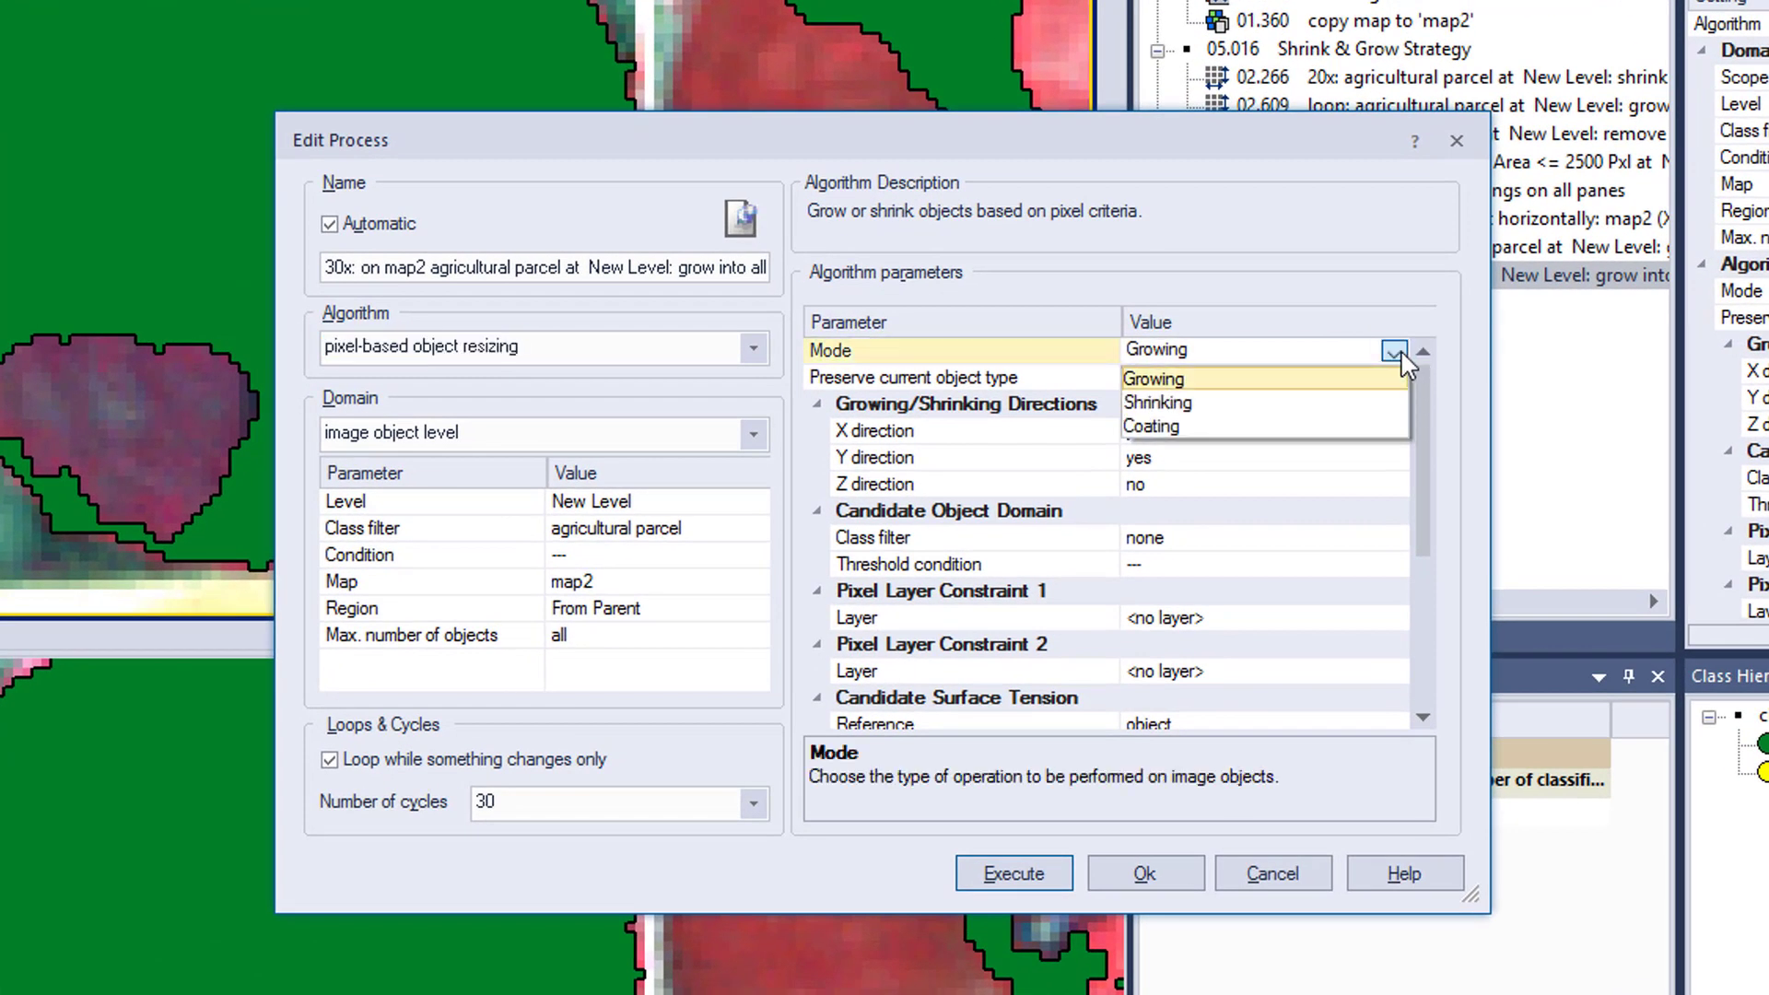
pyautogui.click(1337, 403)
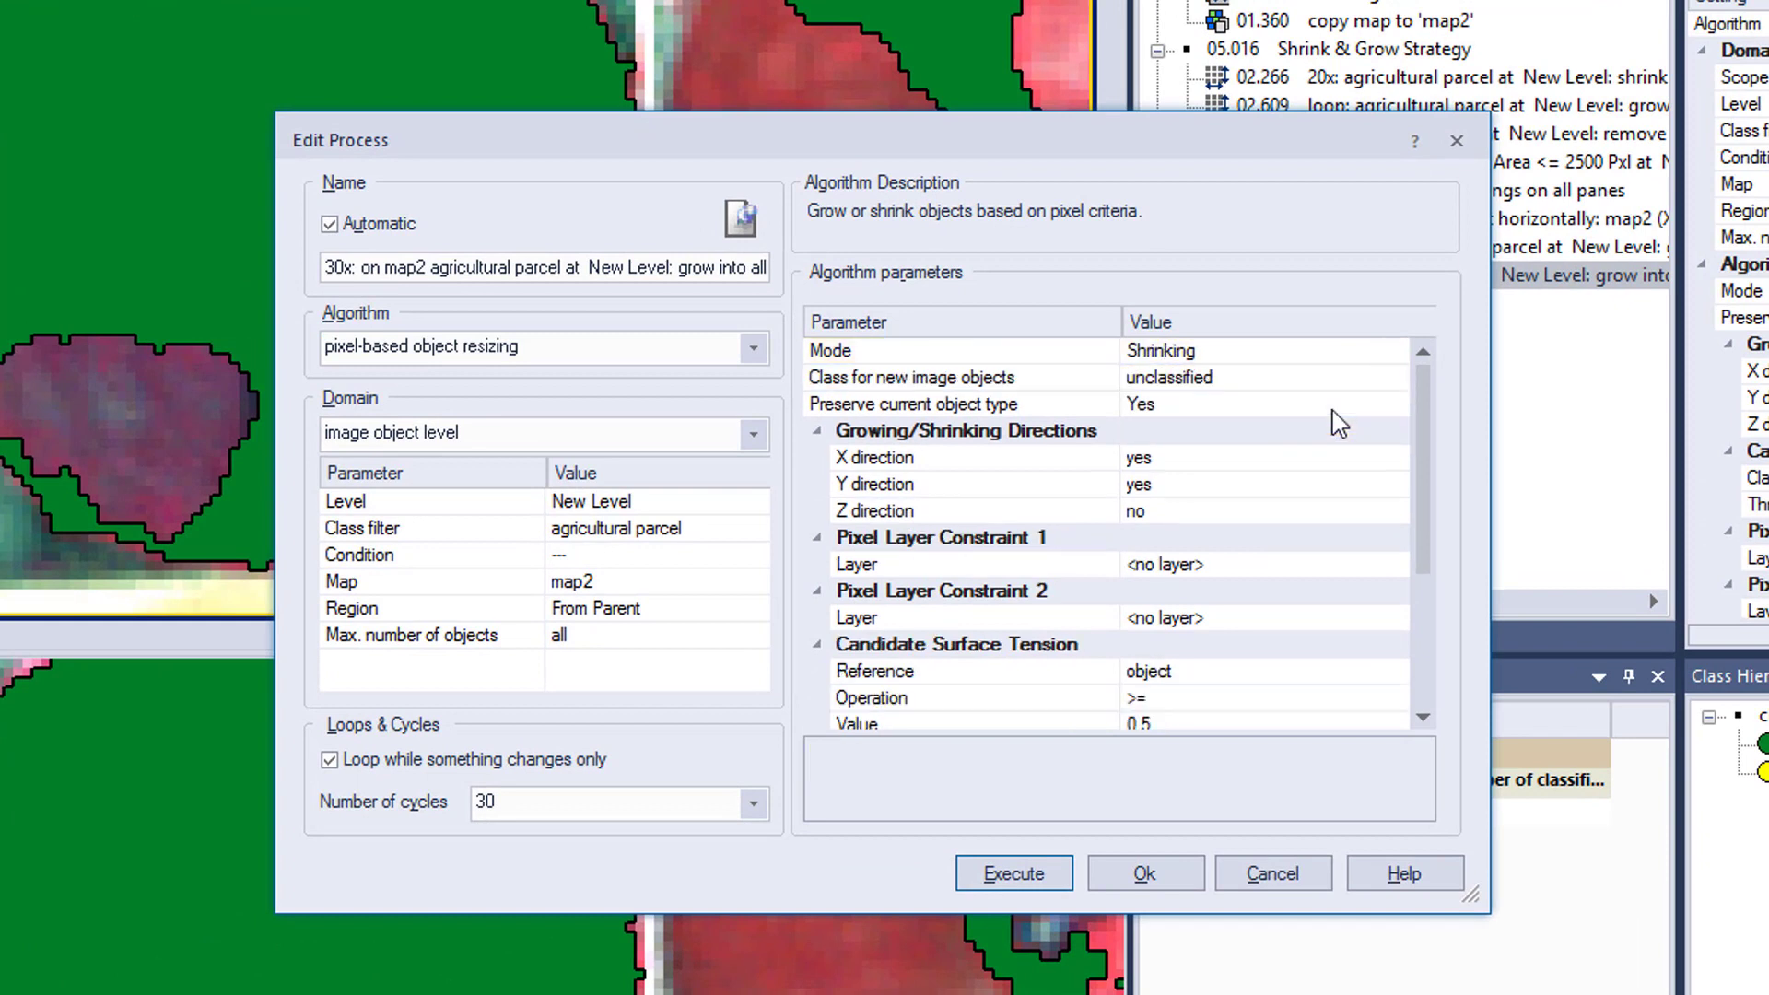
pyautogui.click(1394, 379)
pyautogui.click(1237, 455)
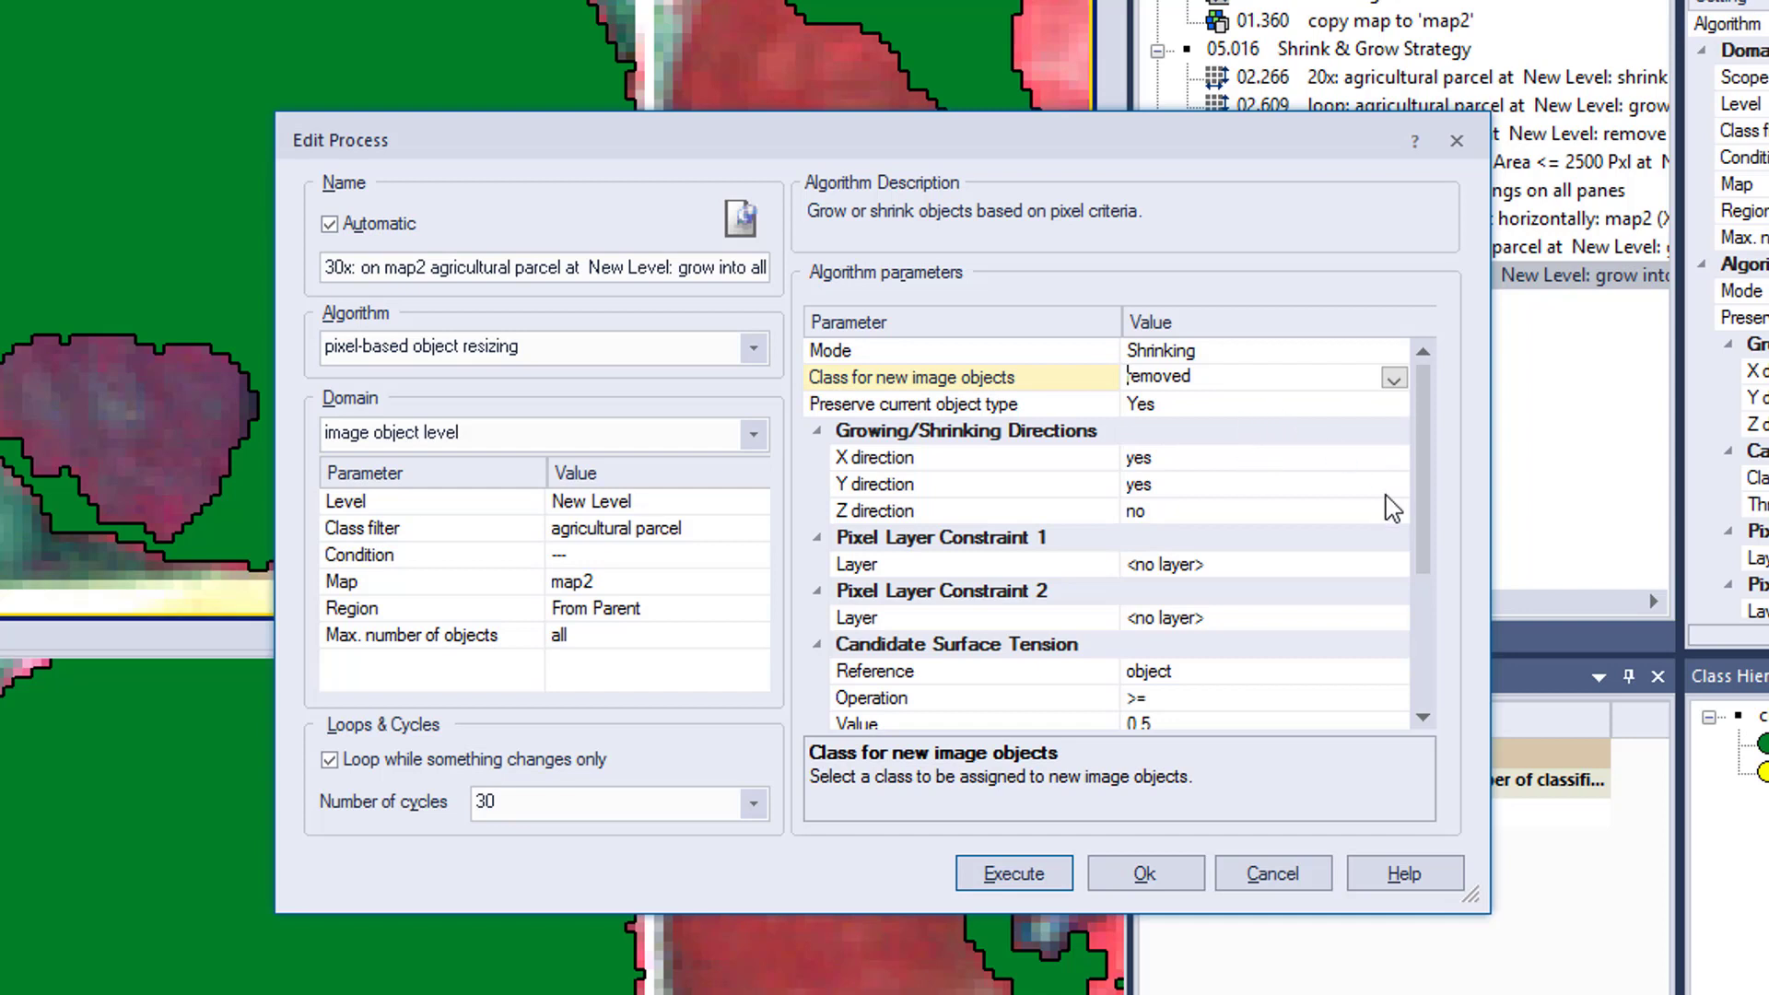
pyautogui.scroll(-2, 1428, 504)
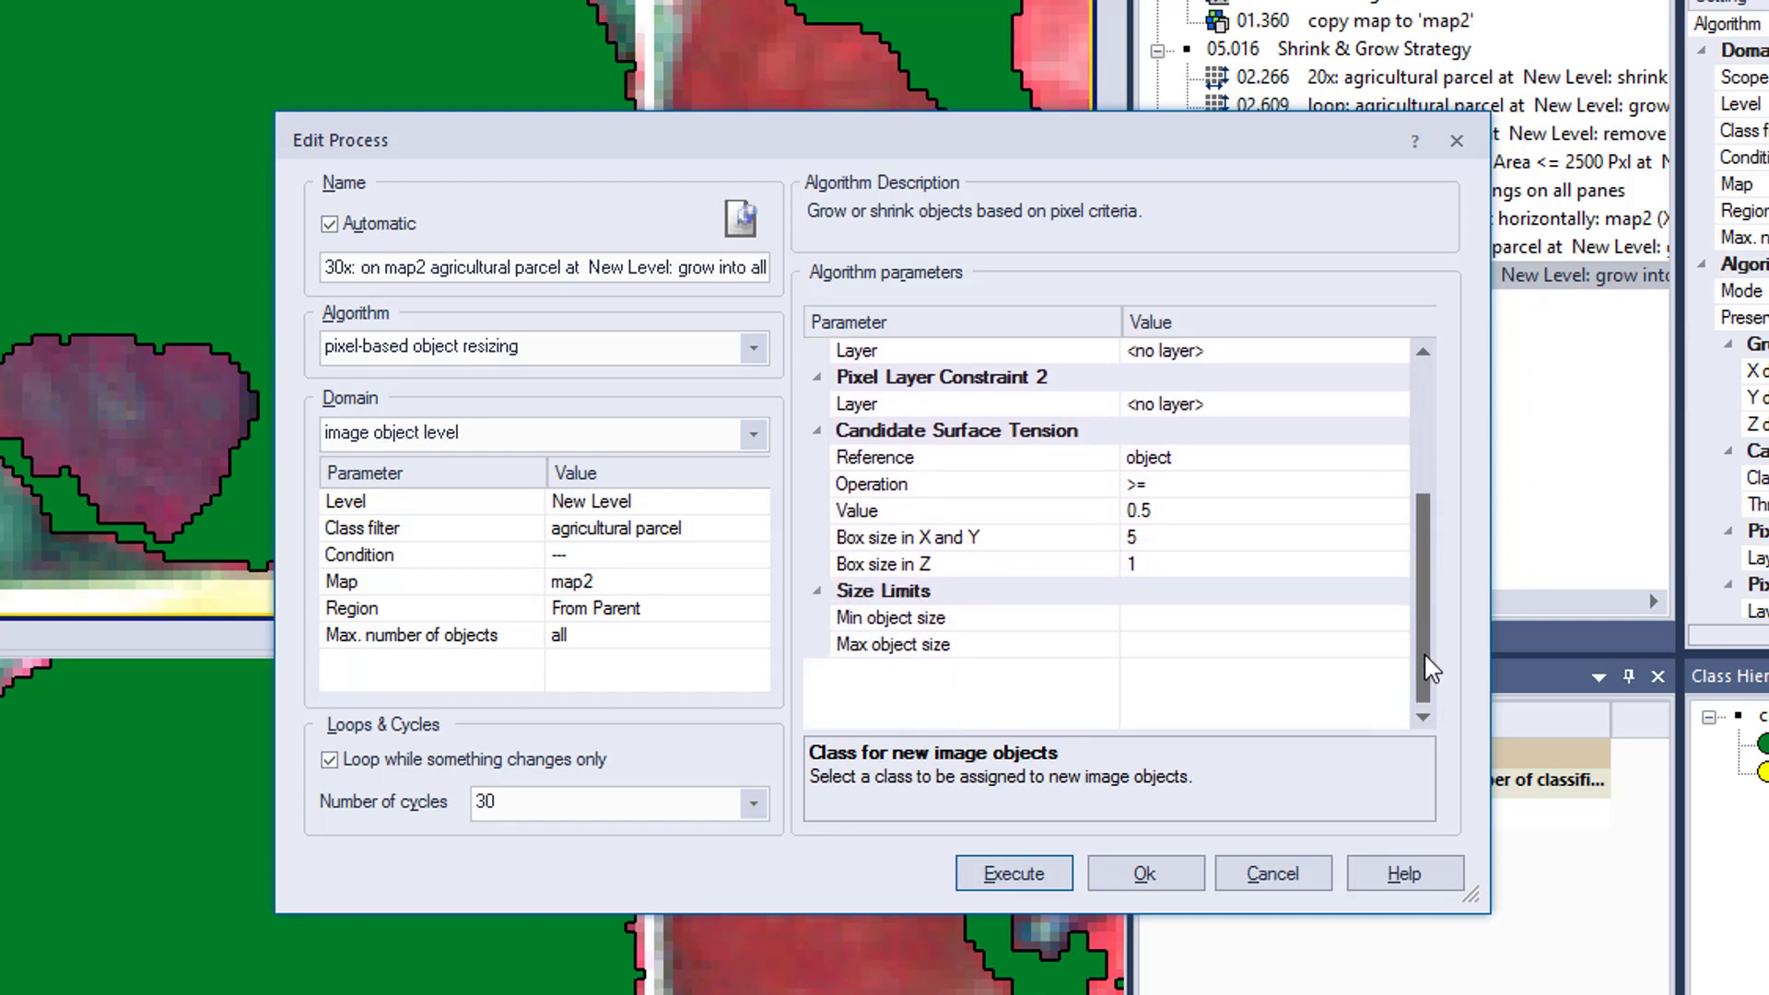
pyautogui.click(1395, 488)
pyautogui.click(1394, 485)
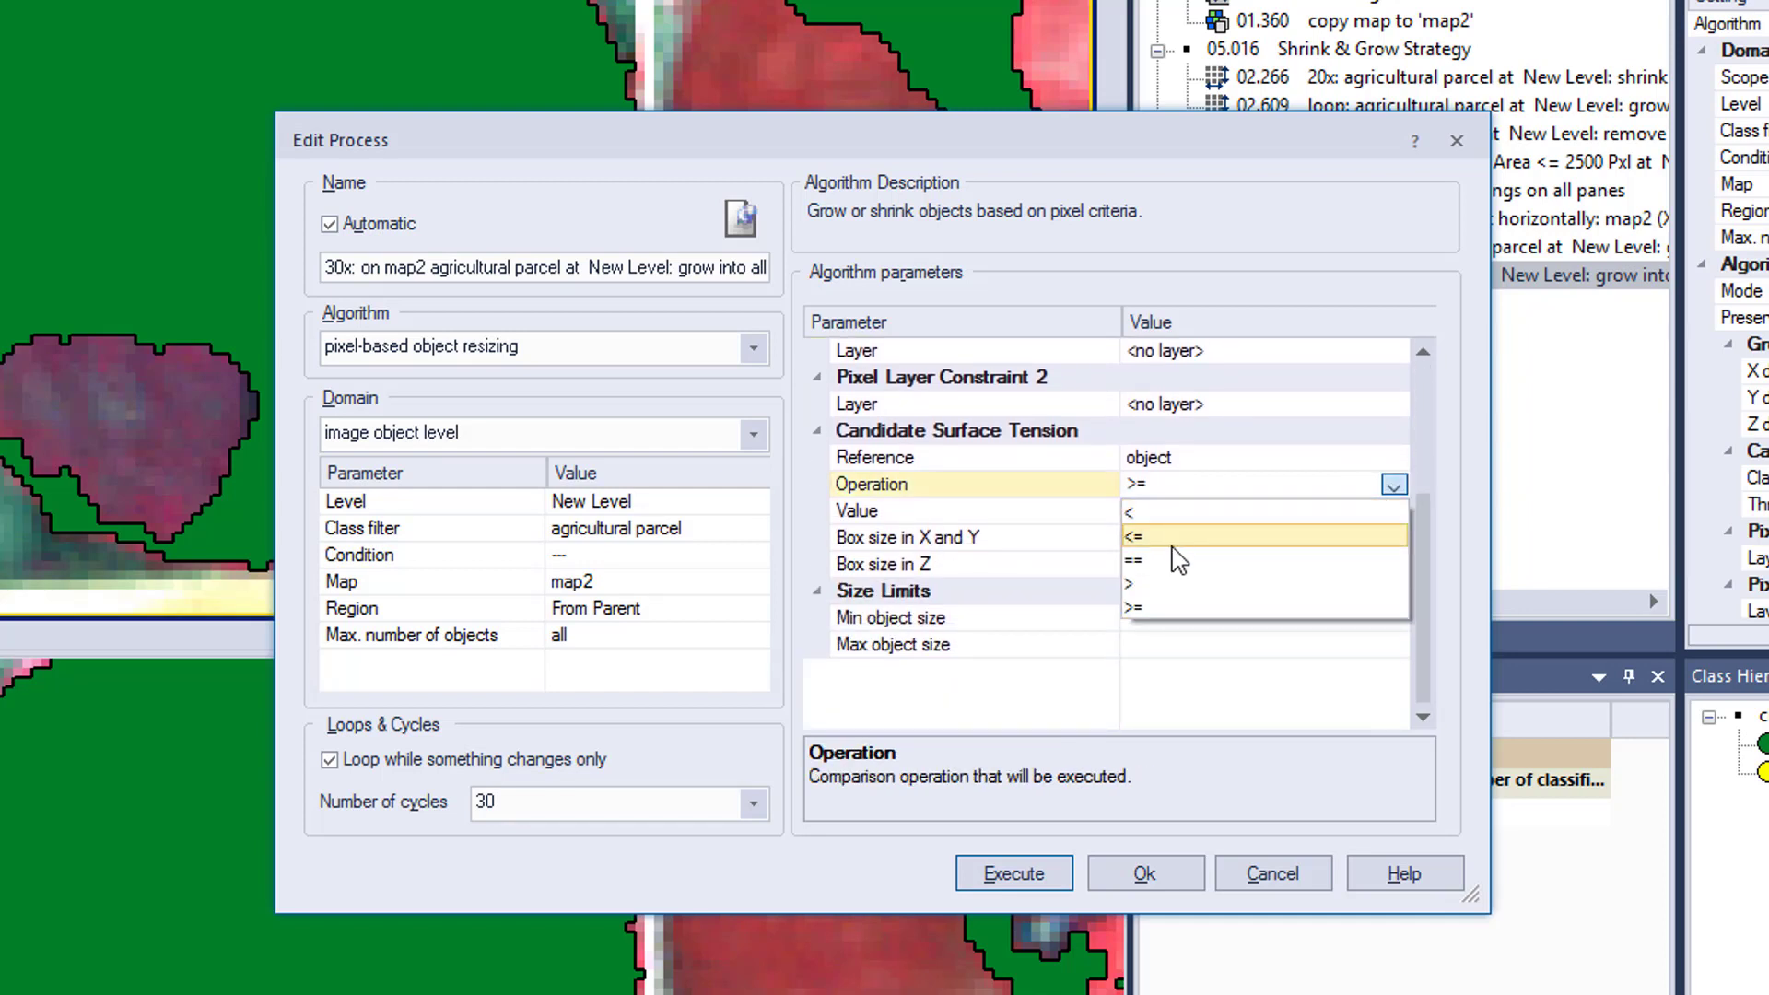
pyautogui.click(1175, 557)
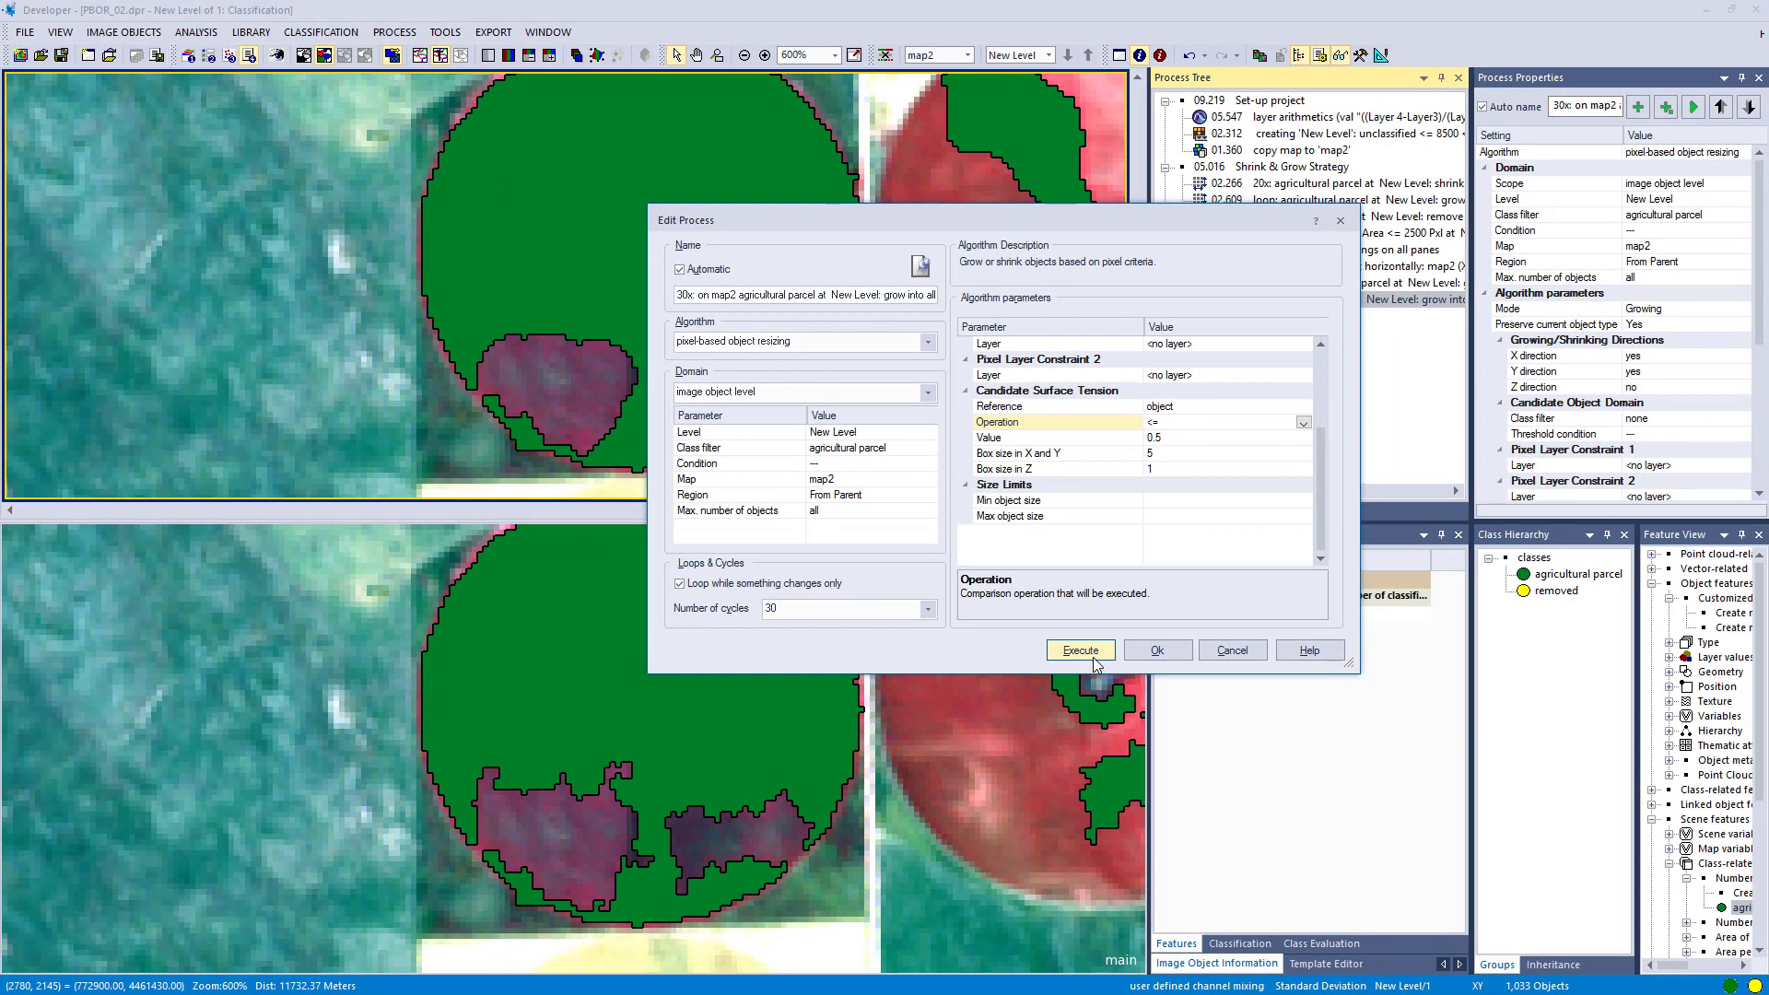
pyautogui.click(1093, 656)
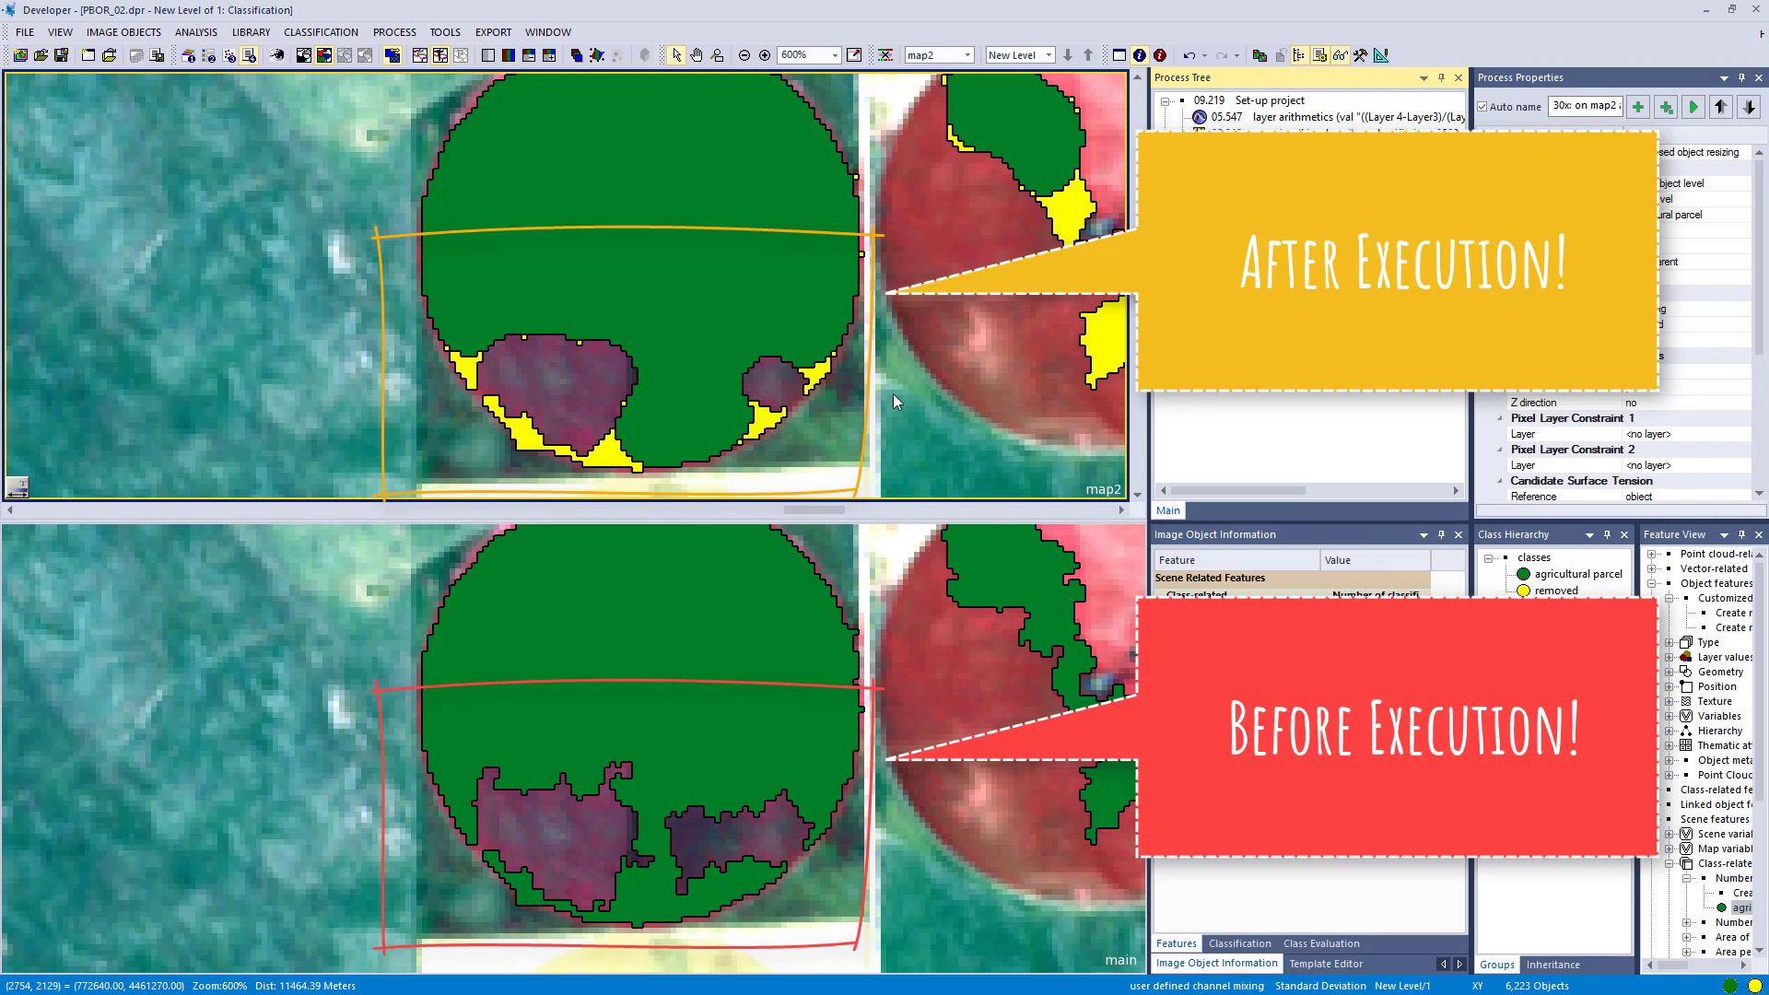
# Step: Pan and zoom the linked views and select parcels to compare smooth map2 outlines against main
pyautogui.scroll(-6, 324, 291)
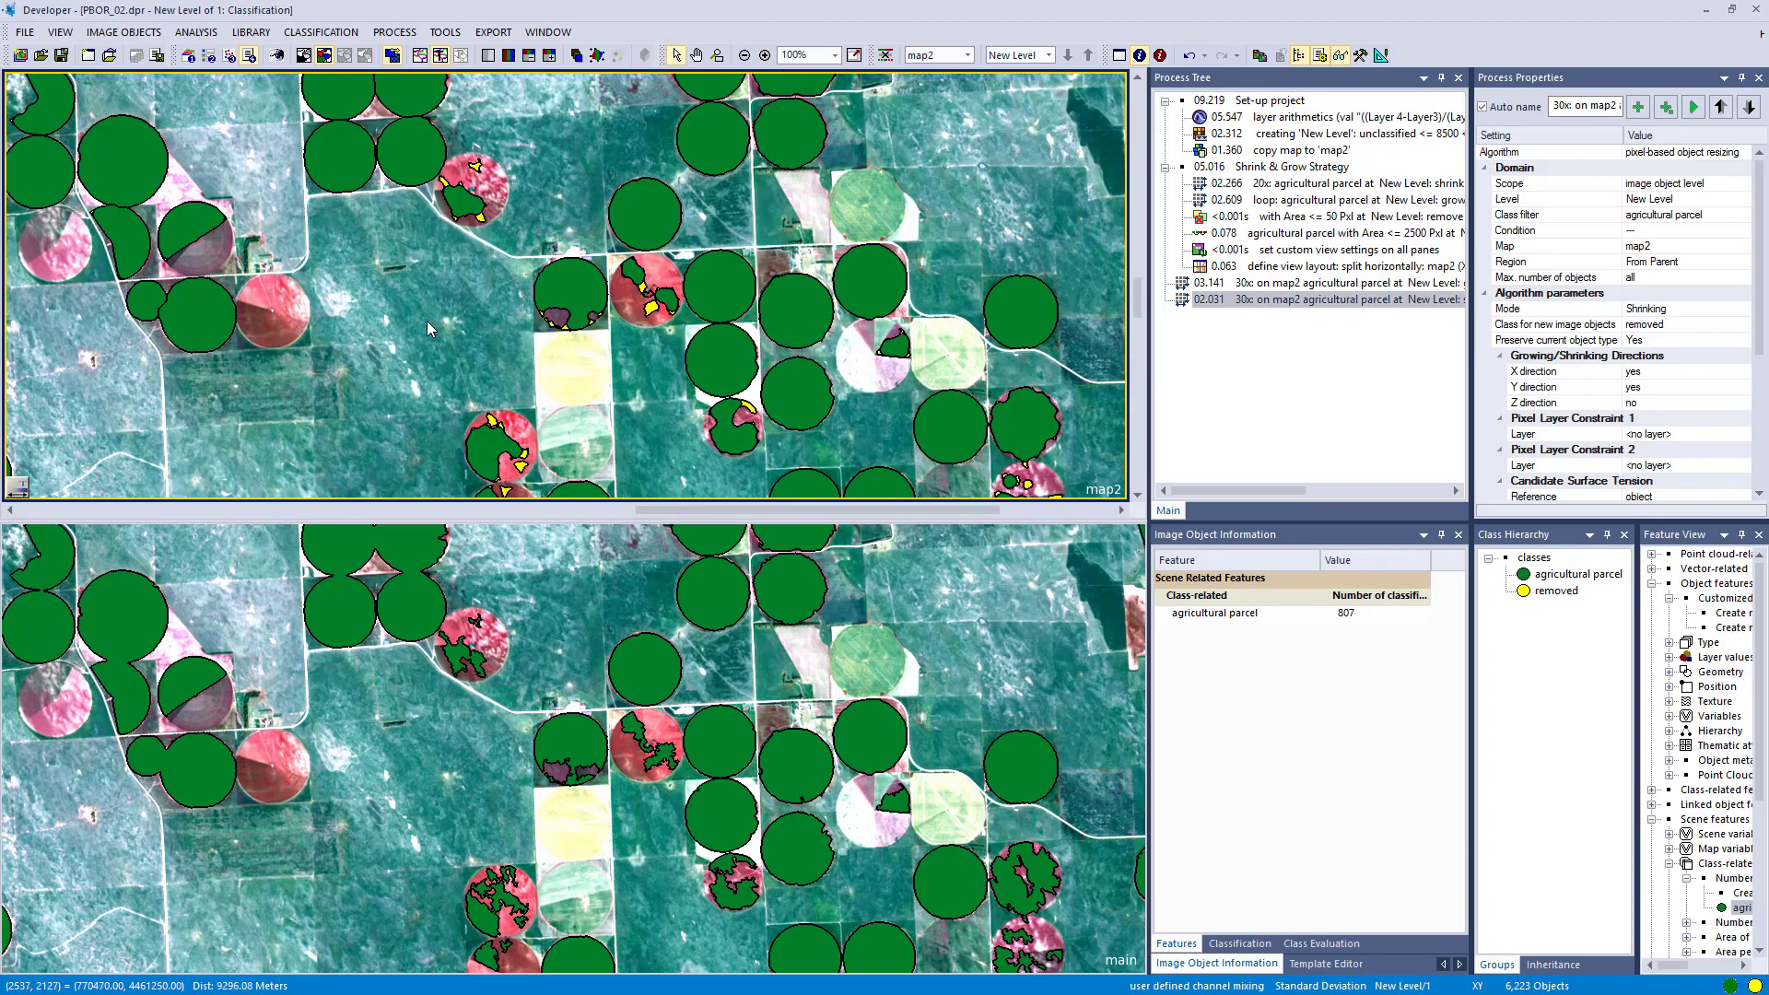
pyautogui.moveTo(455, 317); pyautogui.dragTo(835, 315)
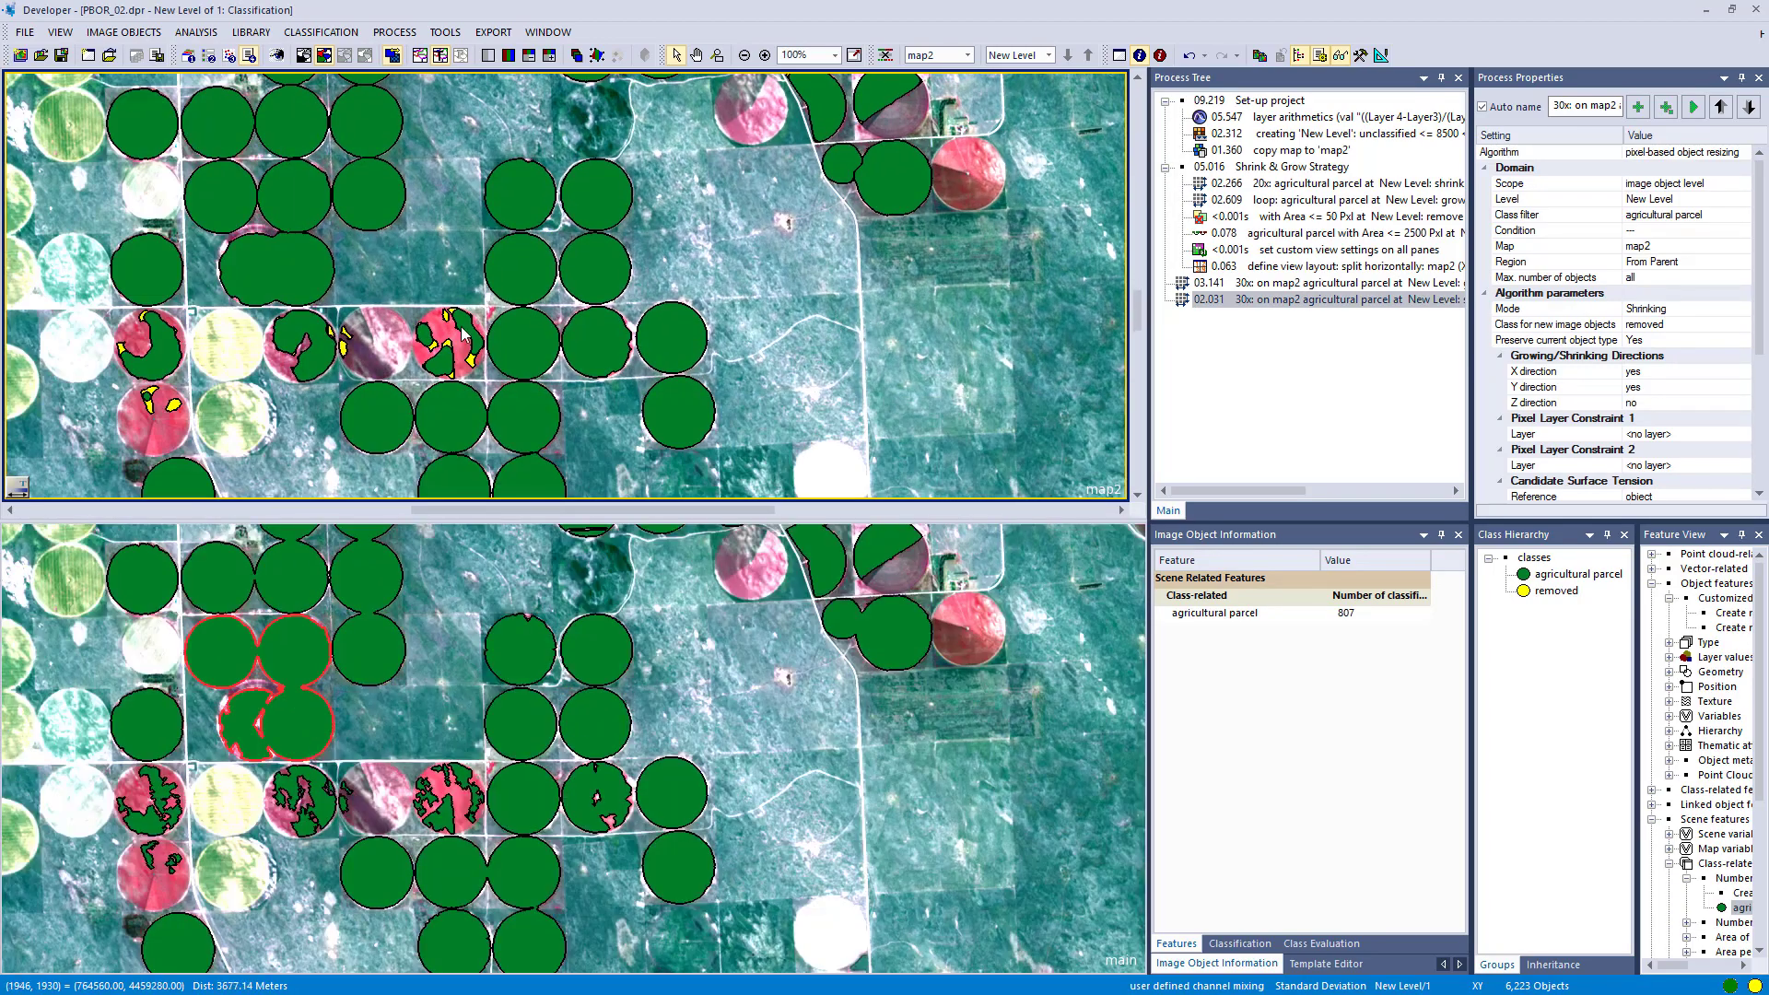
pyautogui.moveTo(681, 373); pyautogui.dragTo(675, 267)
pyautogui.click(531, 374)
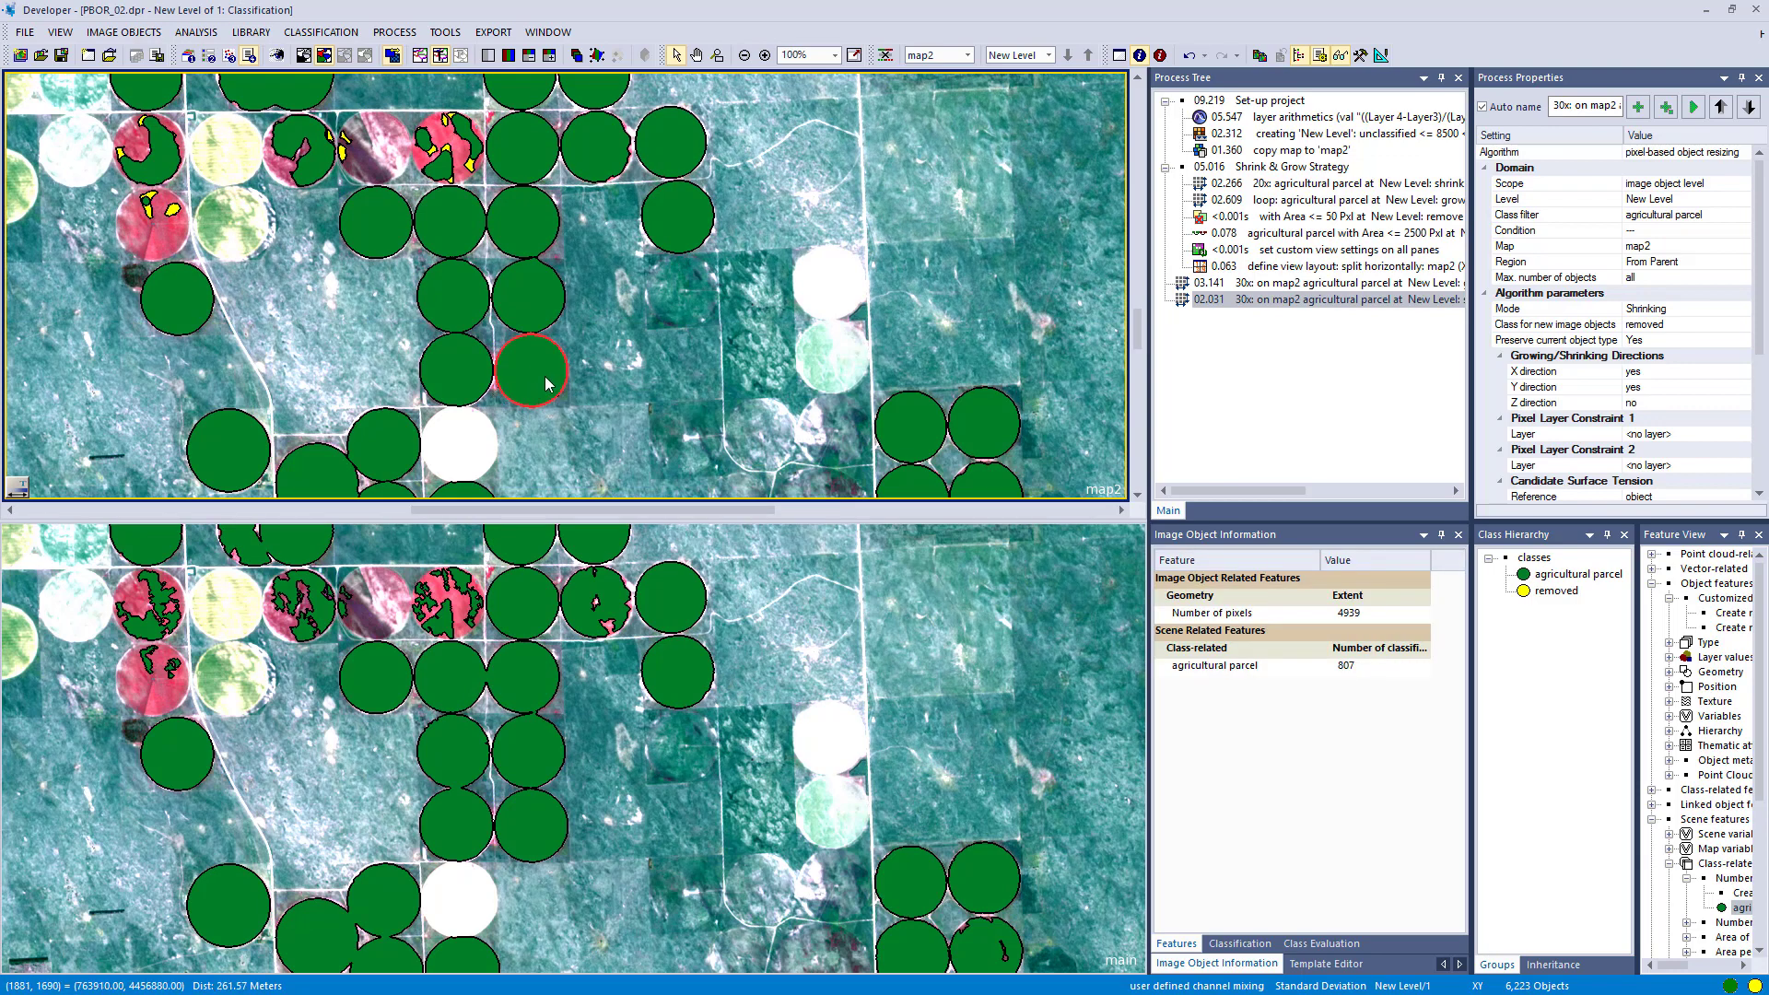
pyautogui.moveTo(479, 383); pyautogui.dragTo(566, 231)
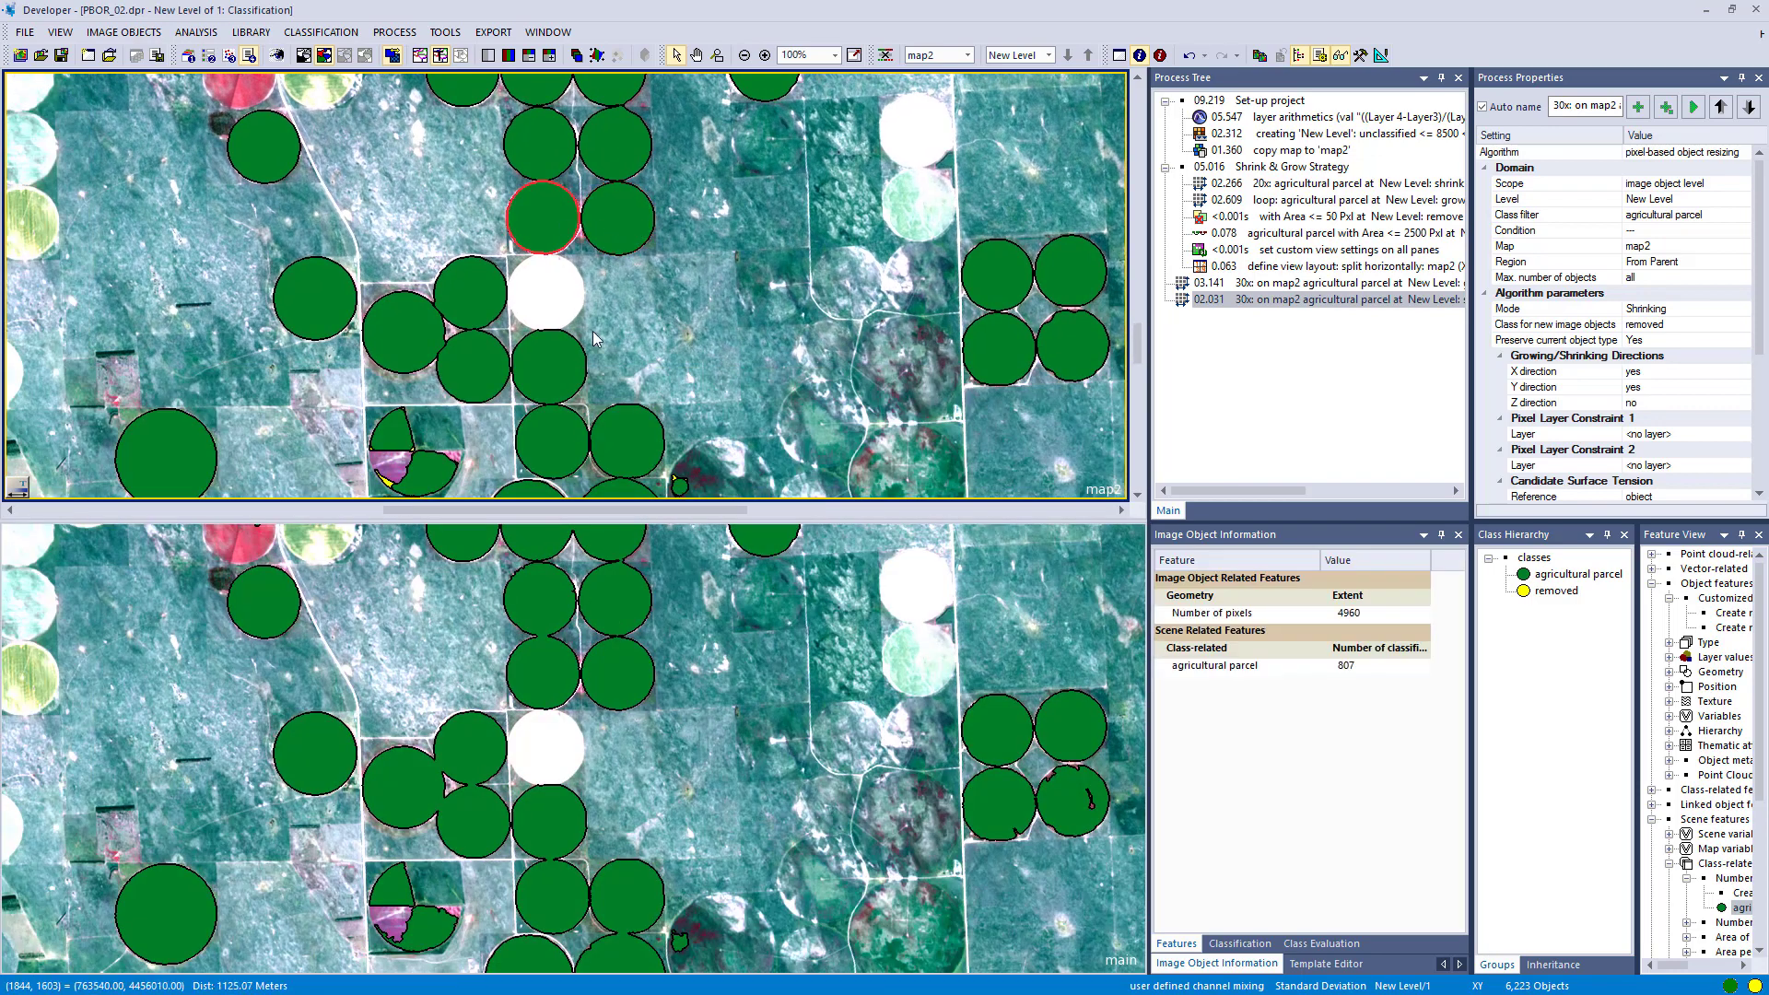
pyautogui.scroll(-3, 857, 350)
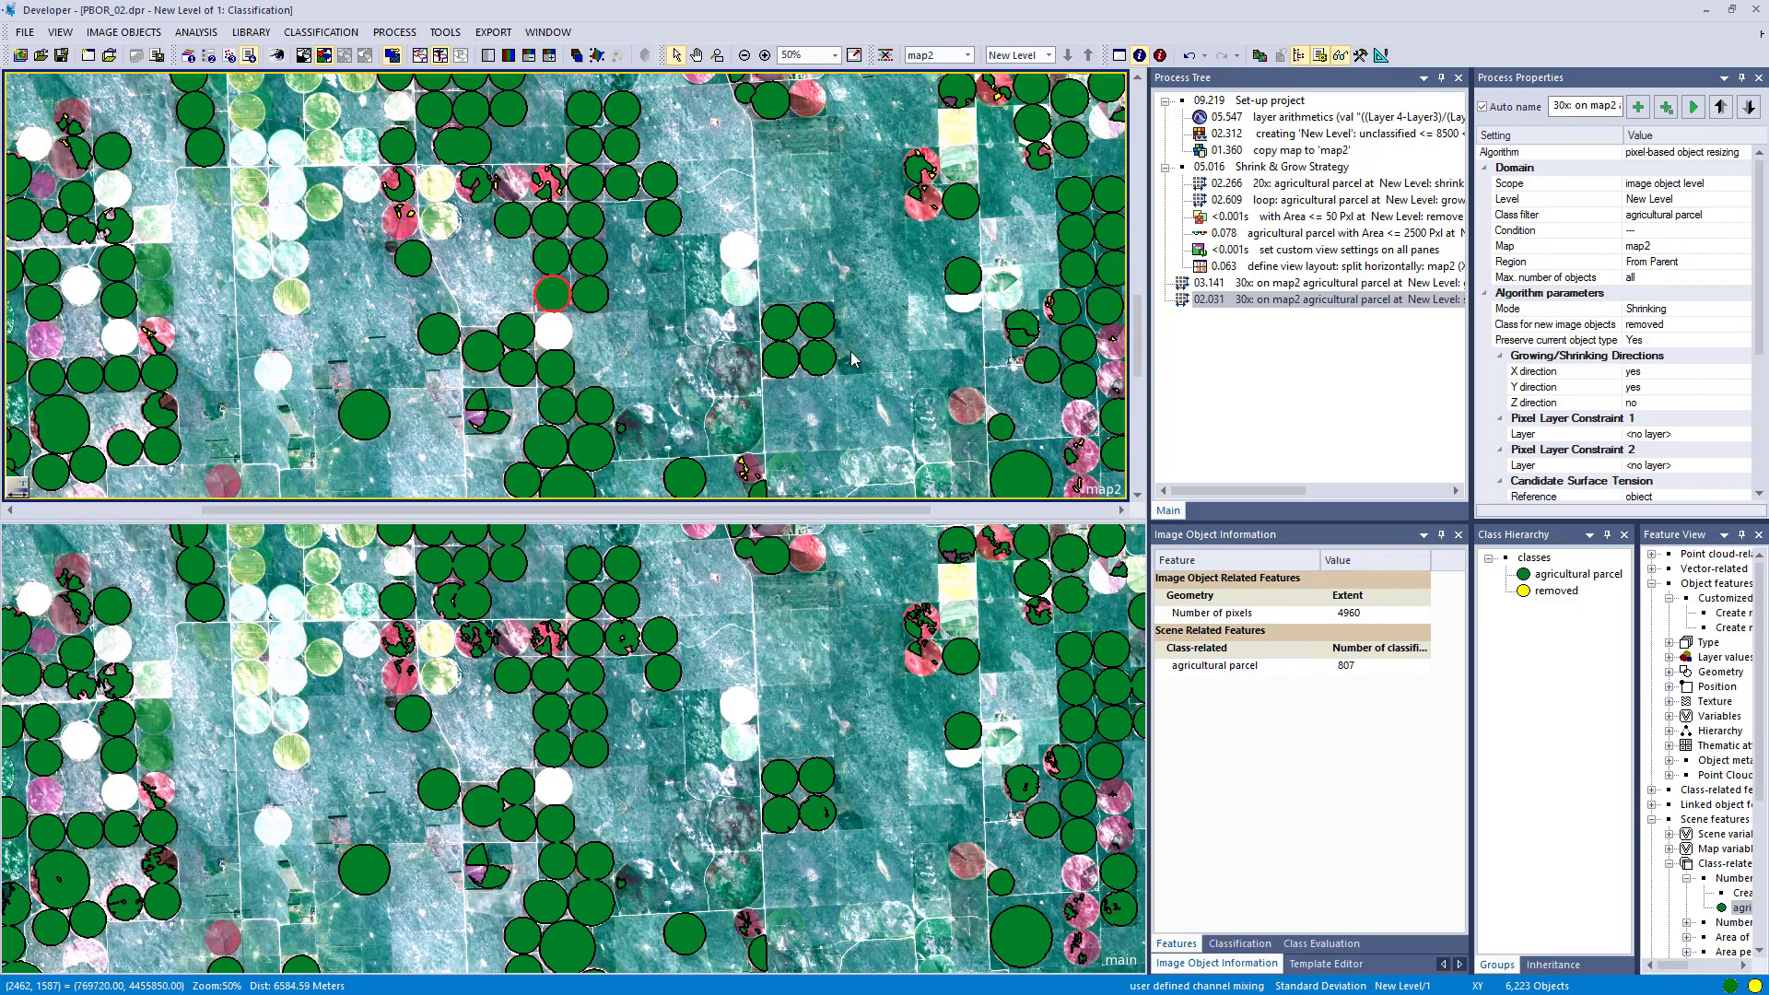
pyautogui.scroll(5, 850, 352)
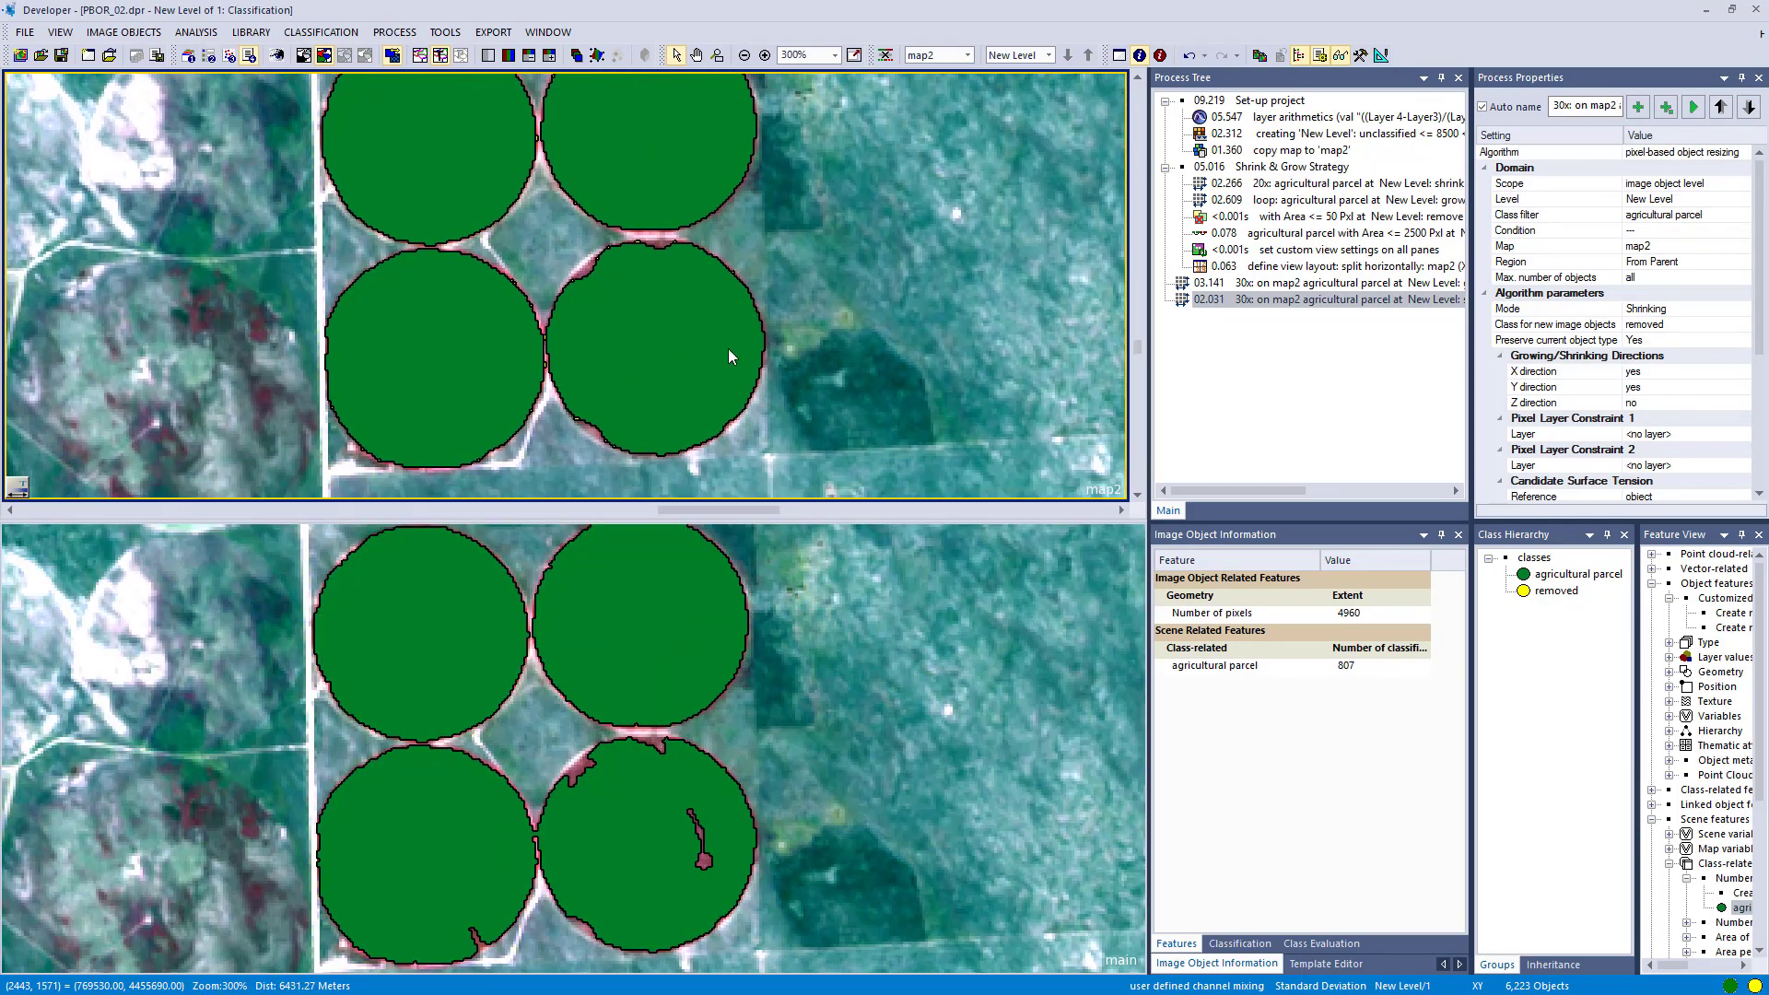
pyautogui.scroll(1, 691, 346)
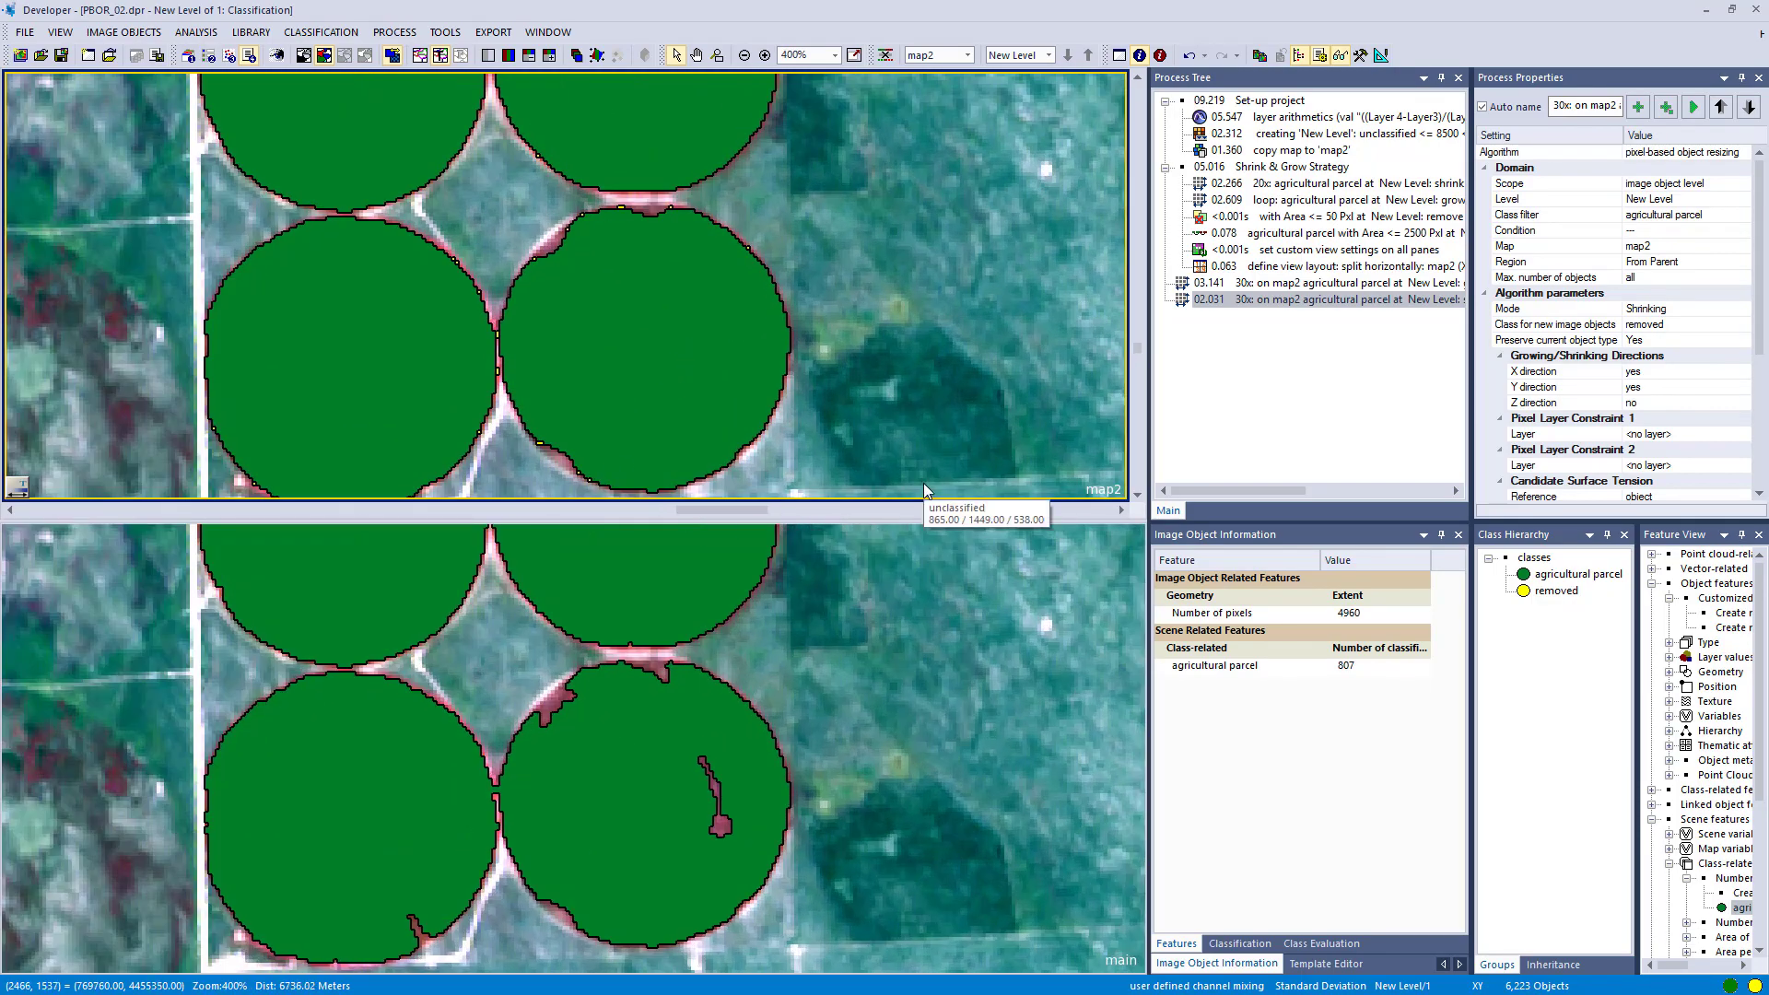
pyautogui.moveTo(519, 430); pyautogui.dragTo(612, 378)
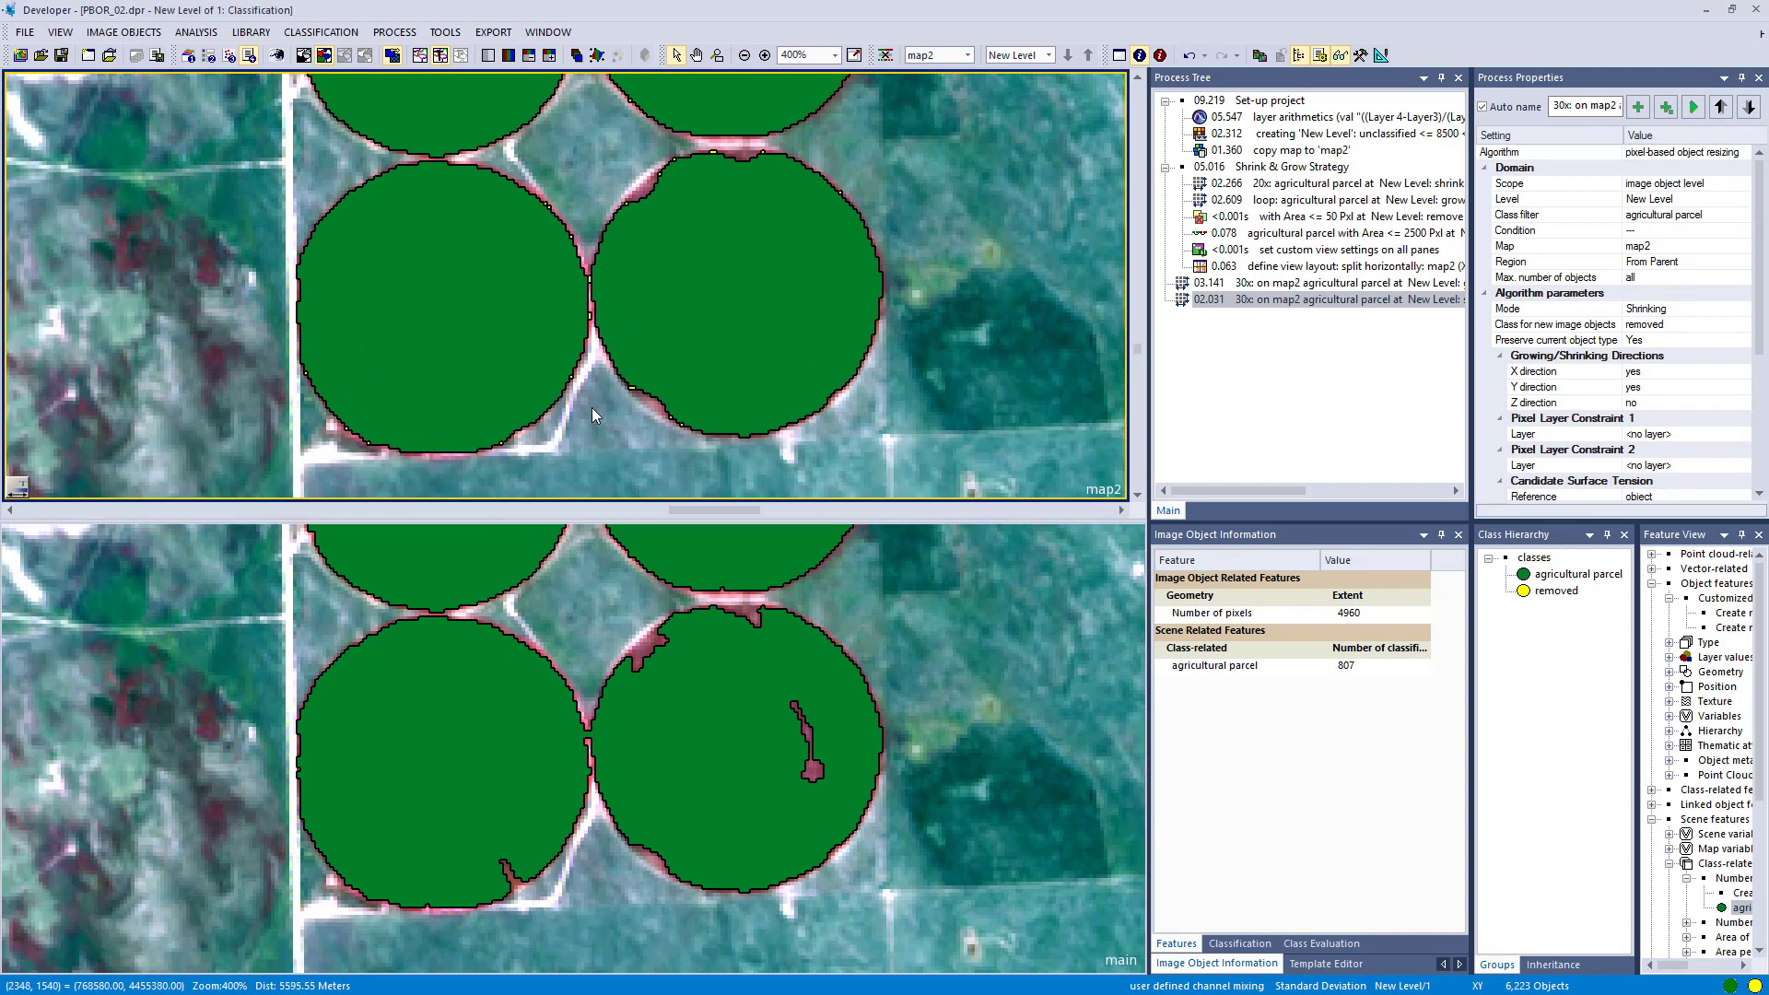